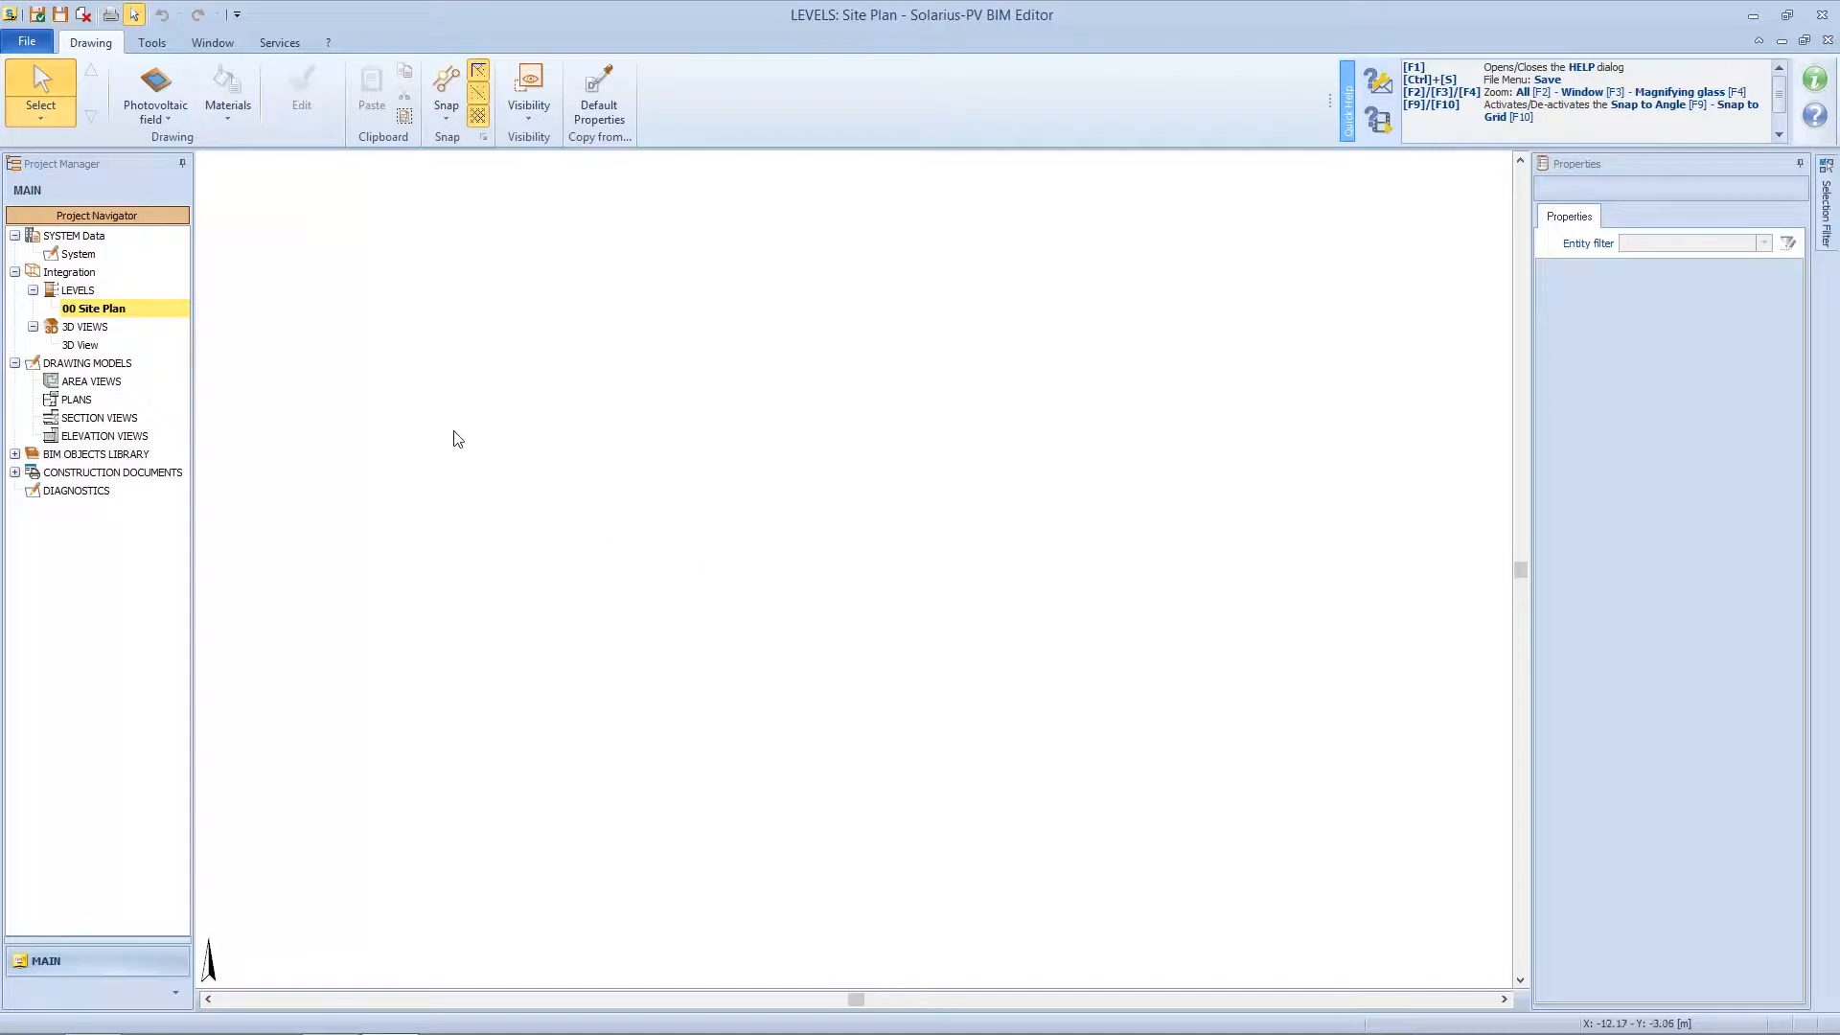
- Place a raster image on the site plan and load FilePDF.pdf into it from the Examples folder
{"action": "left_click", "coordinate": [170, 109]}
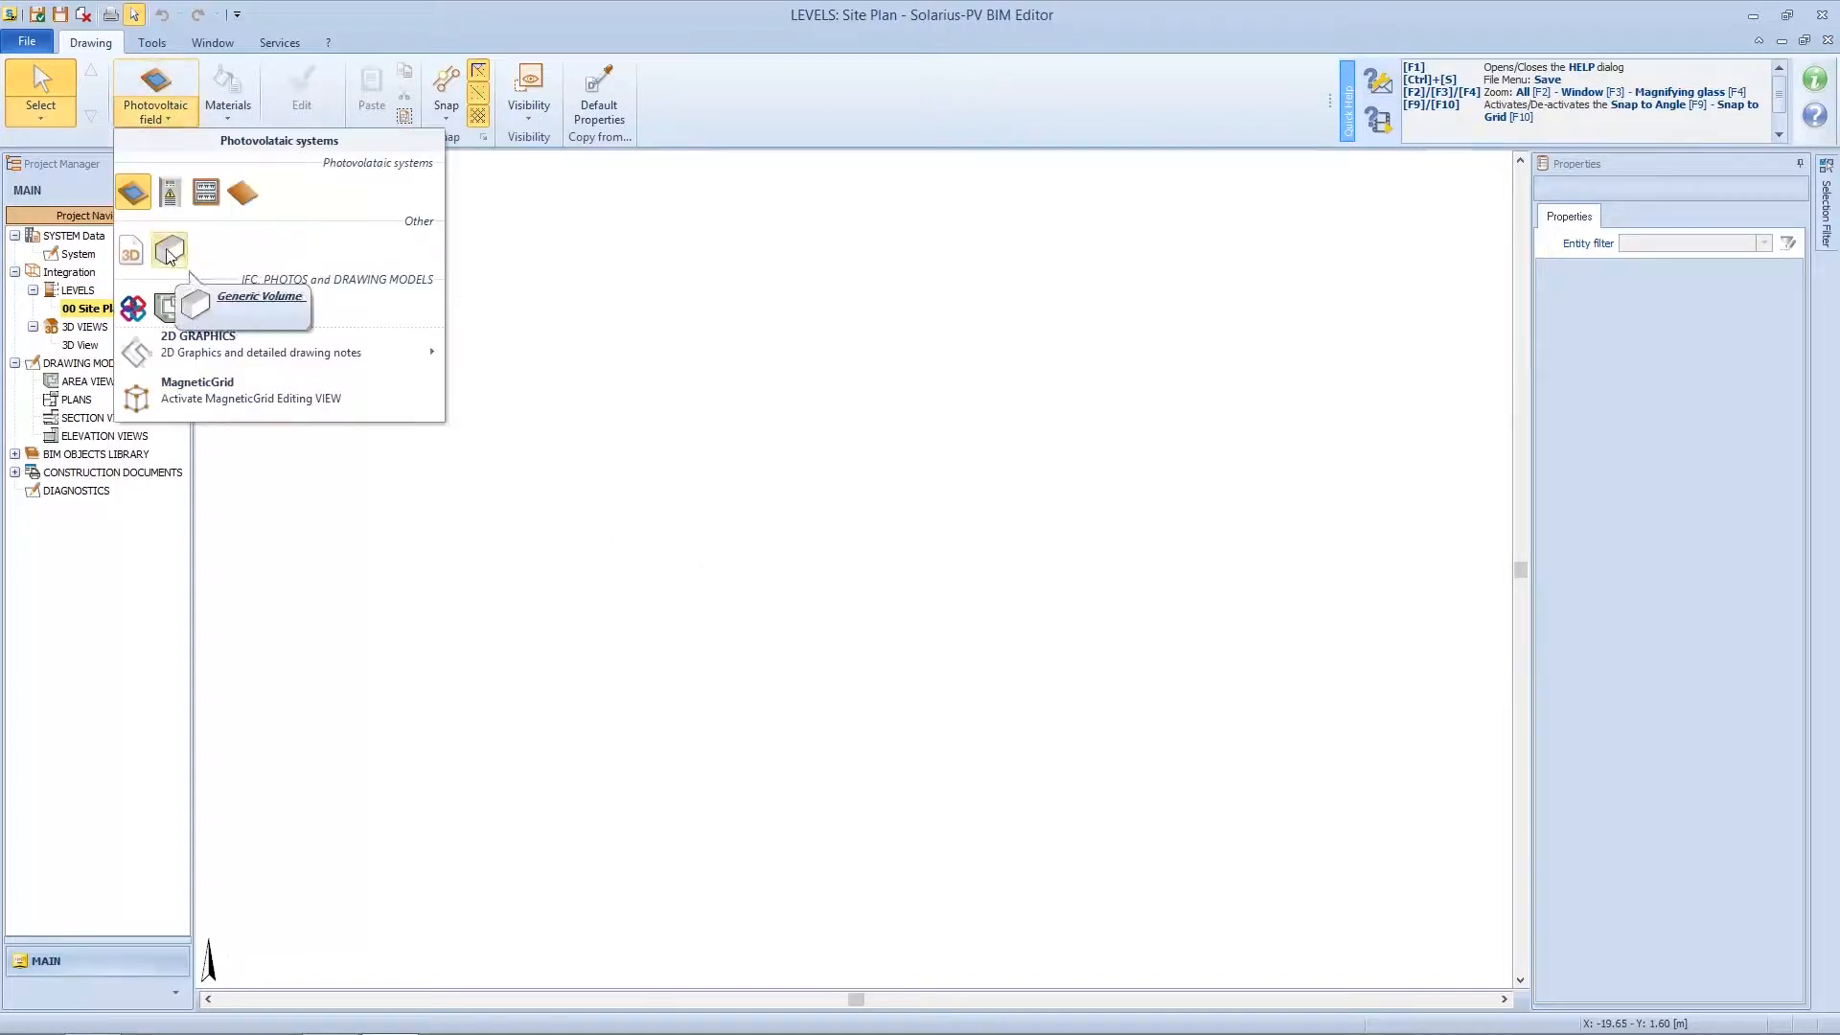
{"action": "mouse_move", "coordinate": [203, 355]}
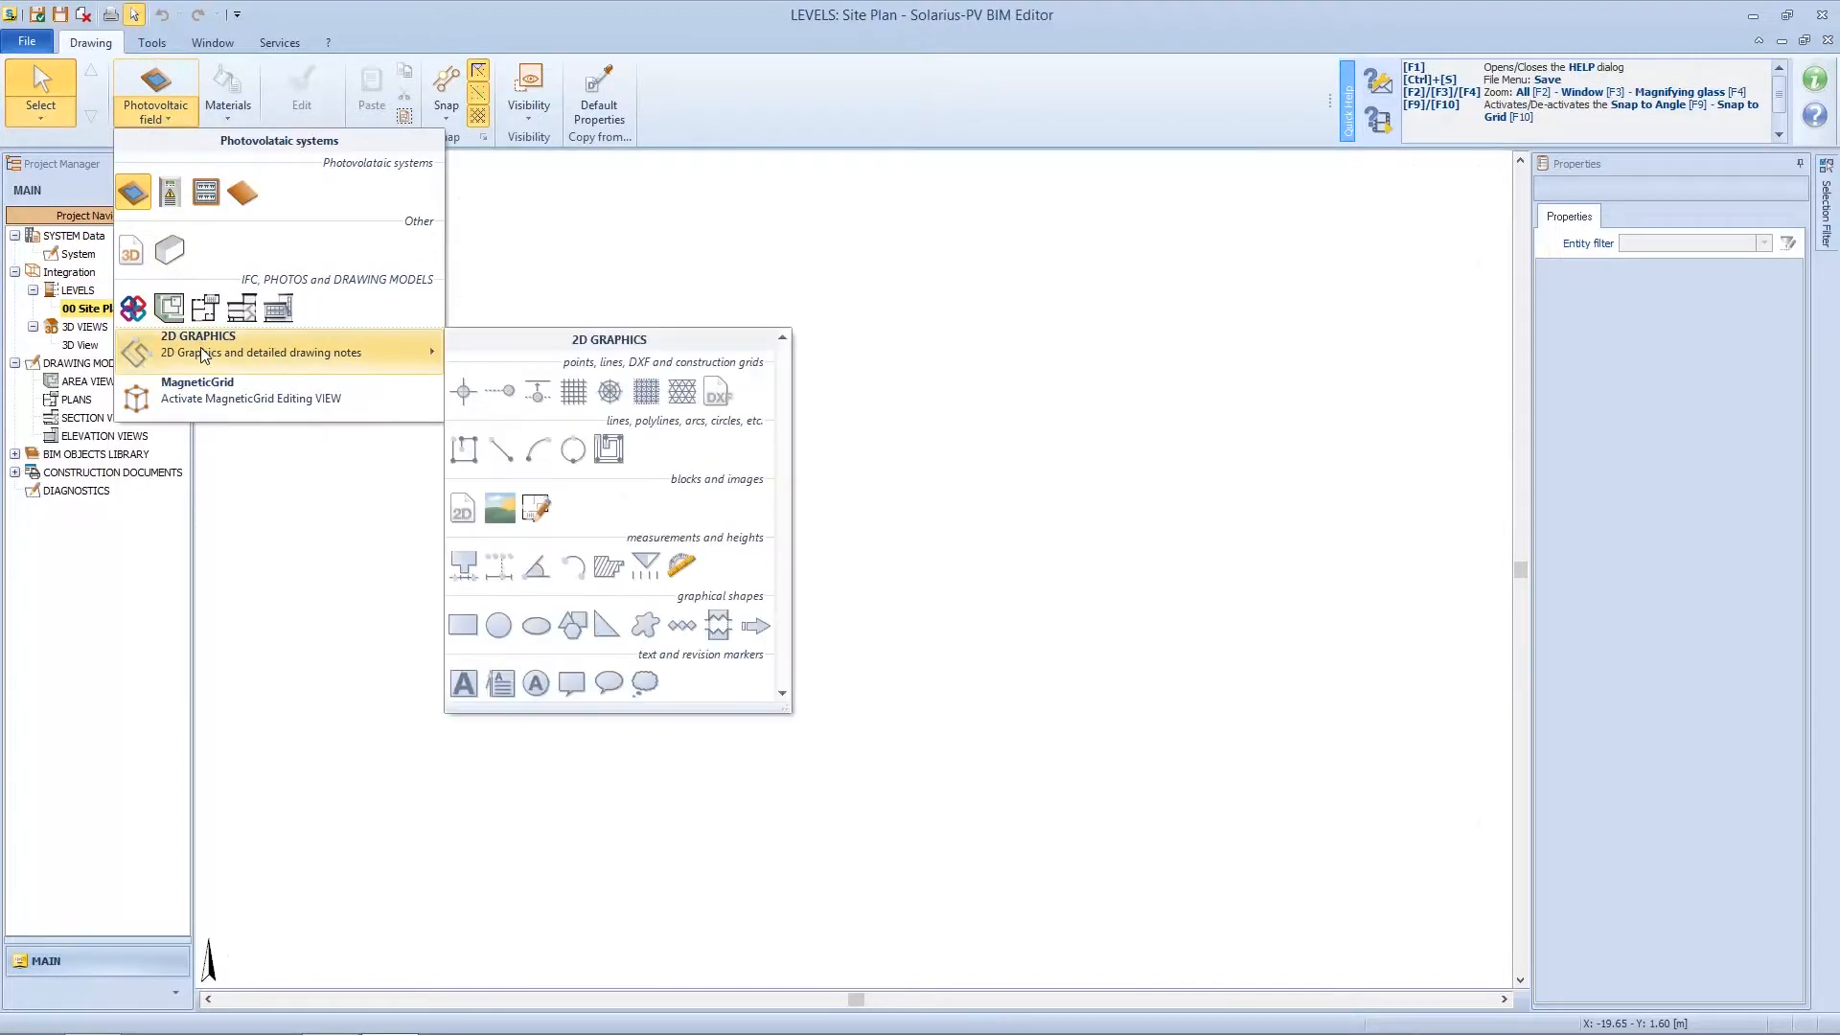
{"action": "left_click", "coordinate": [536, 508]}
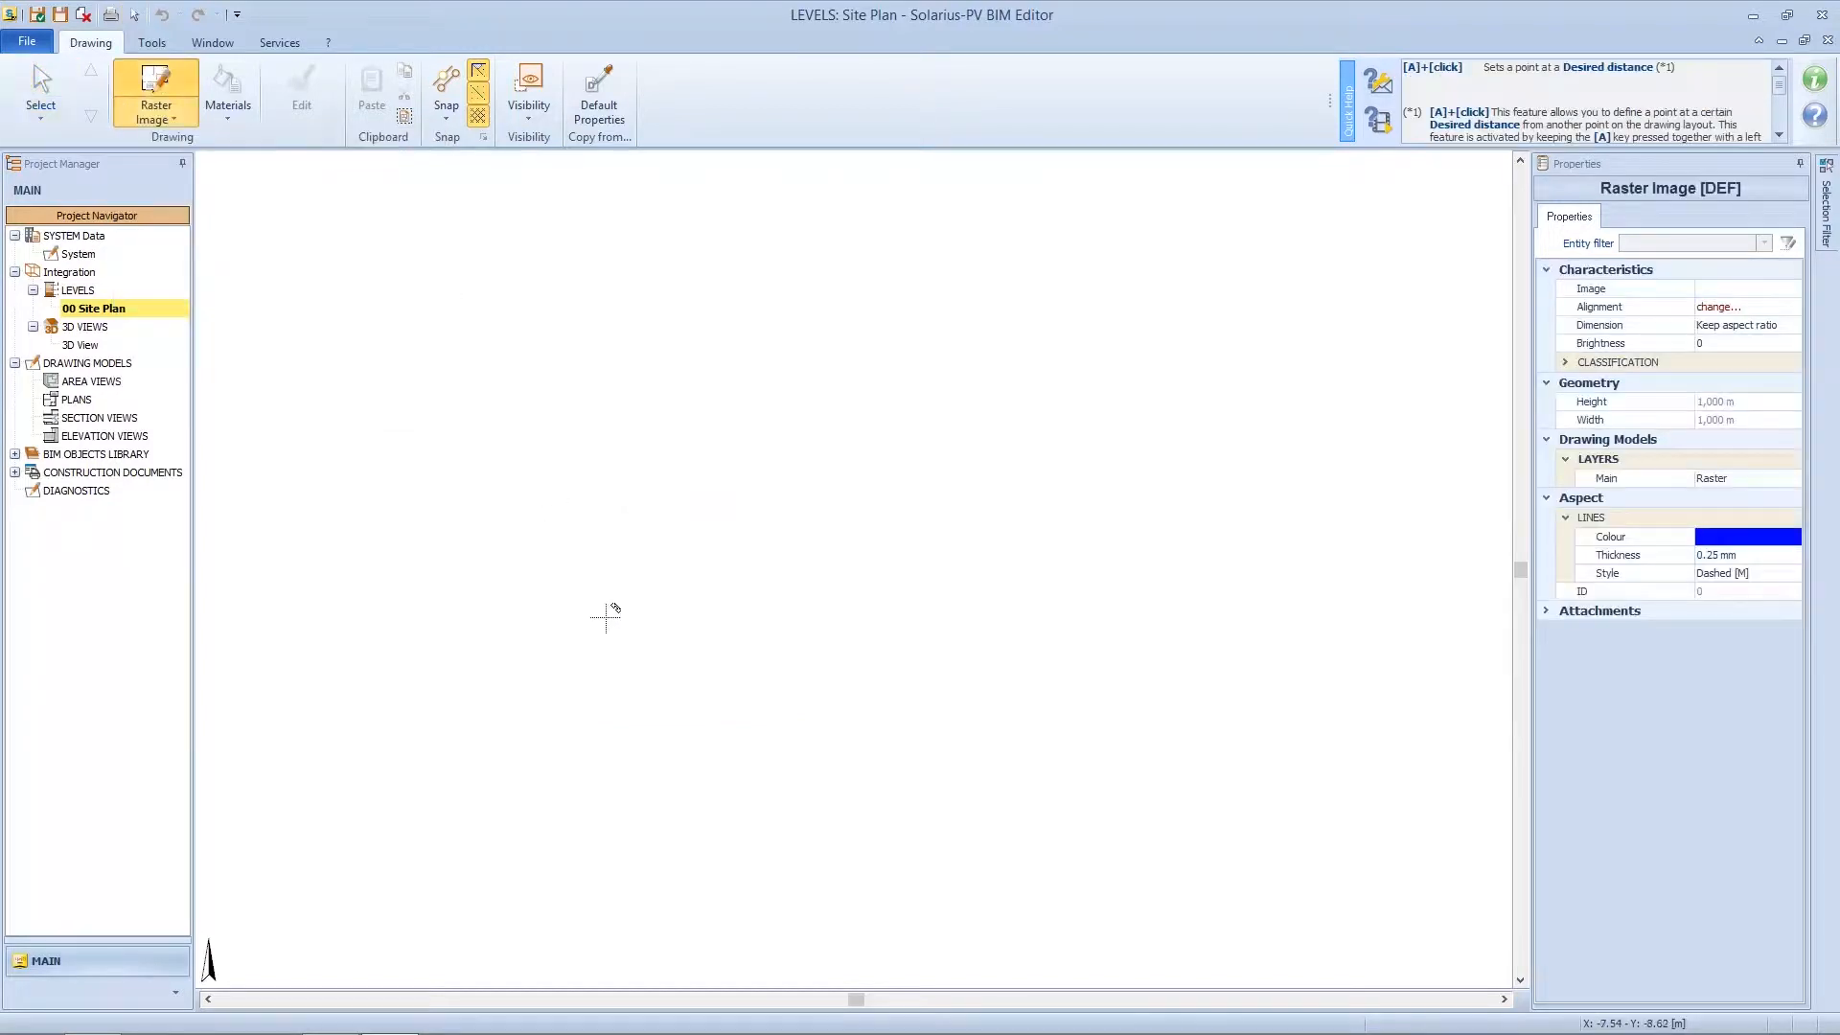
{"action": "left_click", "coordinate": [605, 618]}
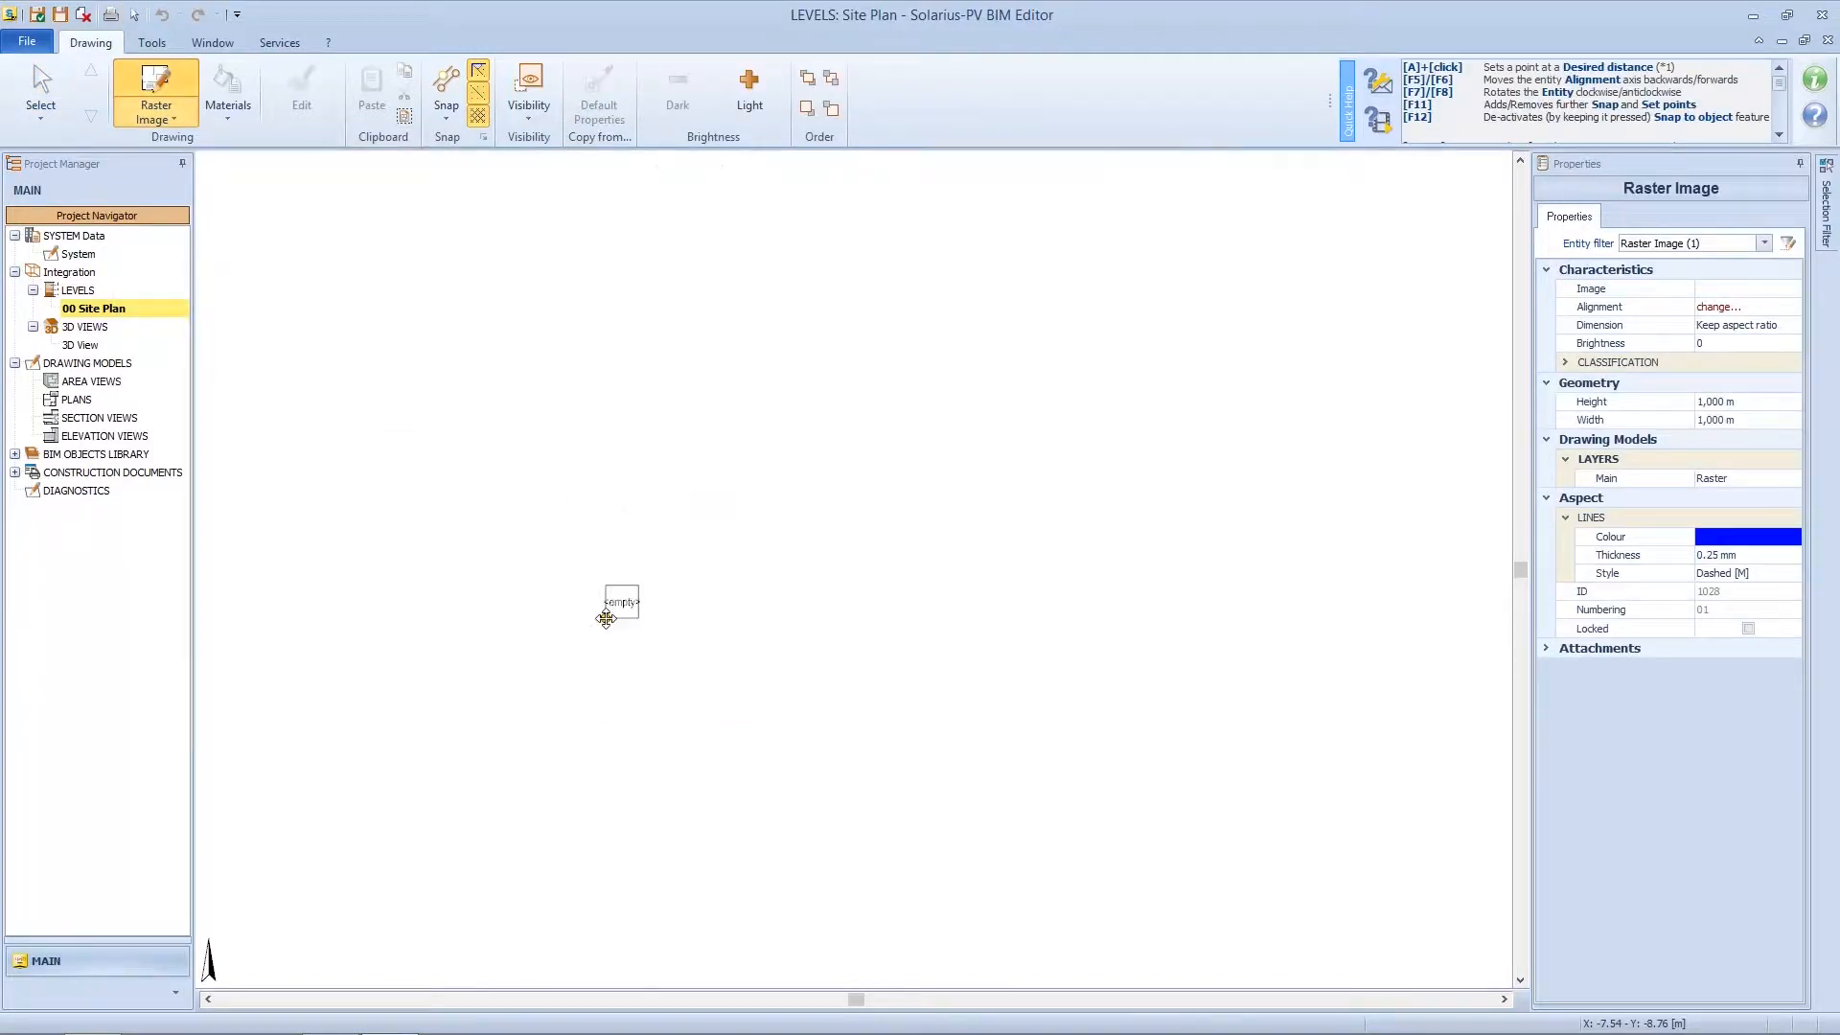
{"action": "left_click", "coordinate": [606, 618]}
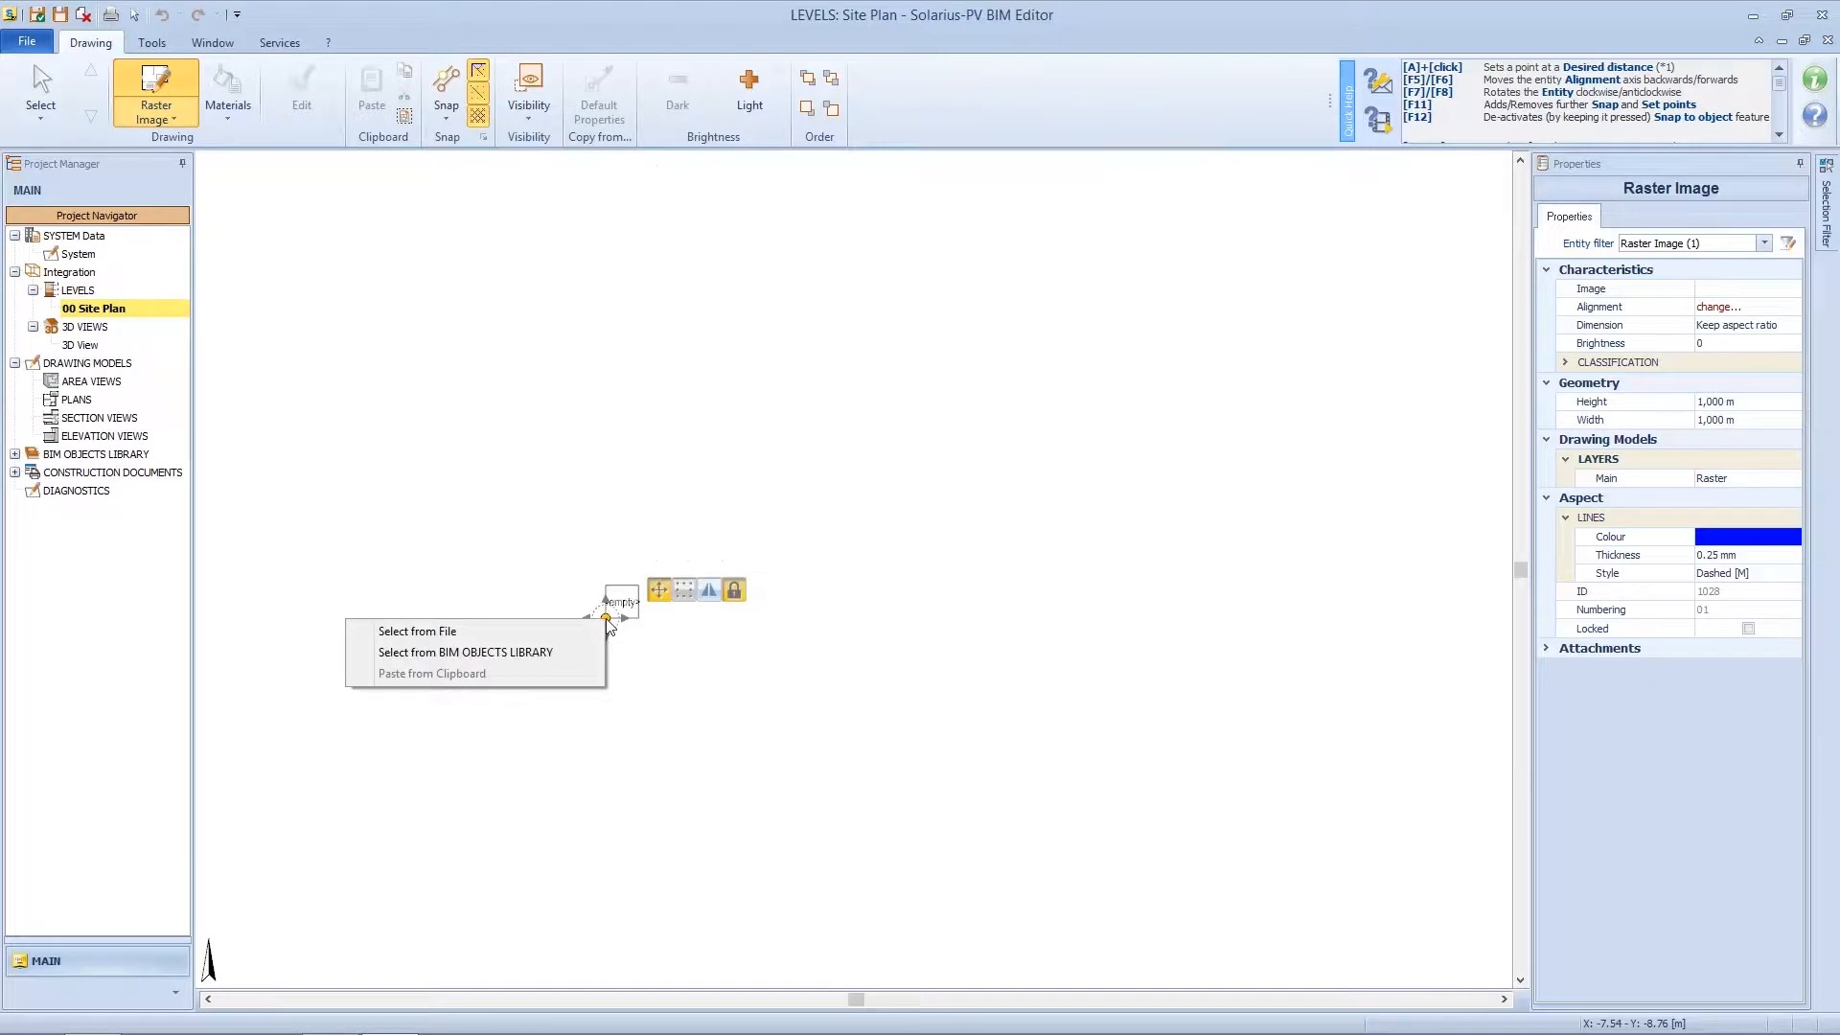
{"action": "left_click", "coordinate": [455, 632]}
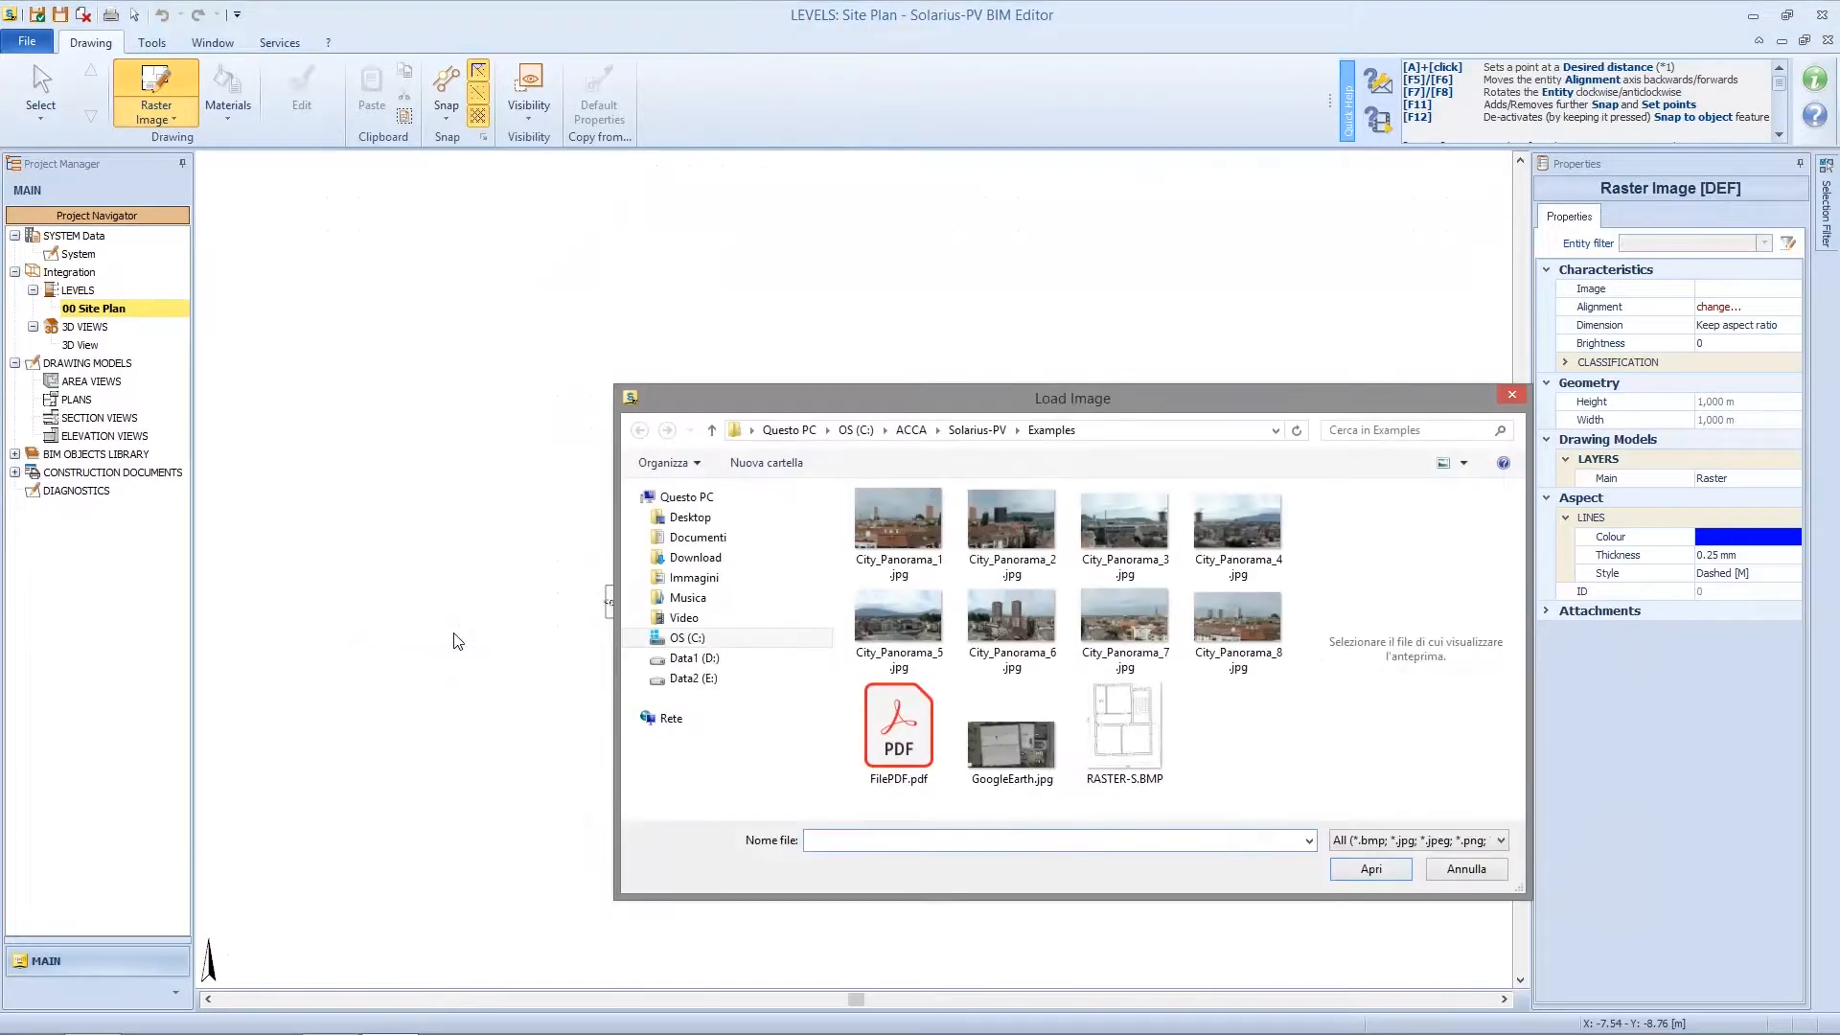
{"action": "left_click", "coordinate": [899, 728]}
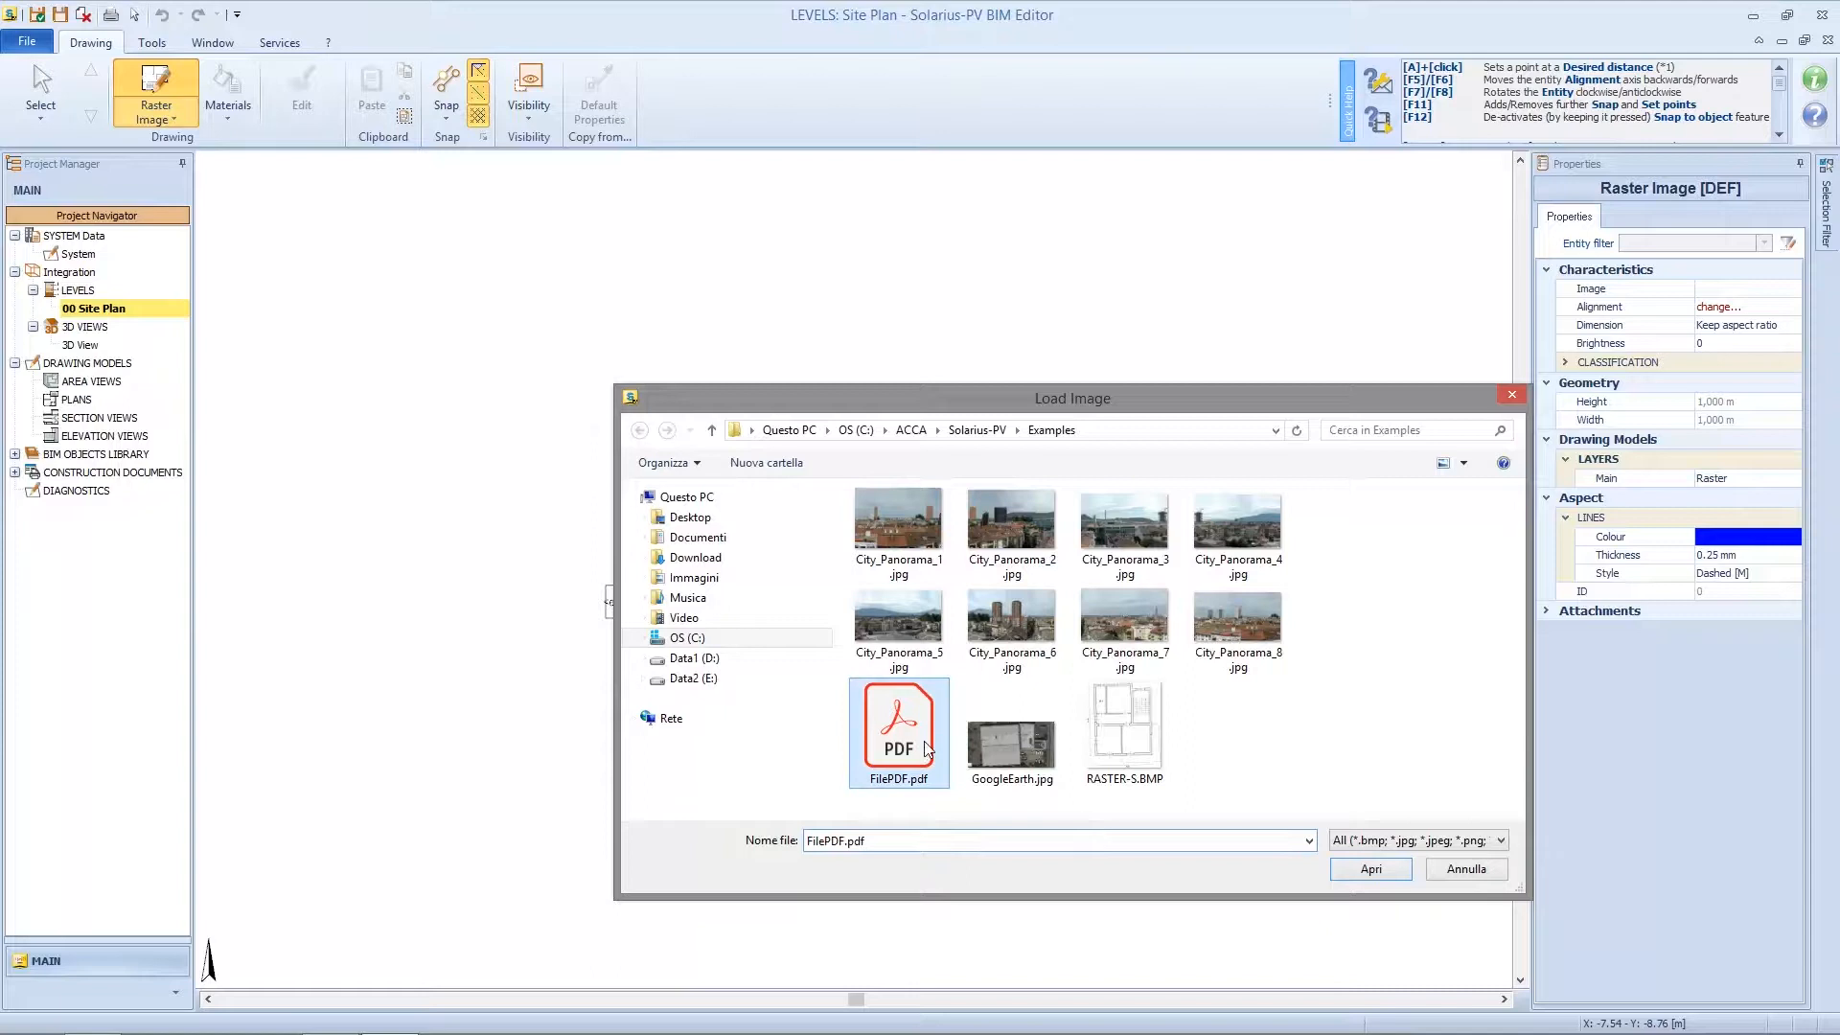
{"action": "left_click", "coordinate": [1397, 879]}
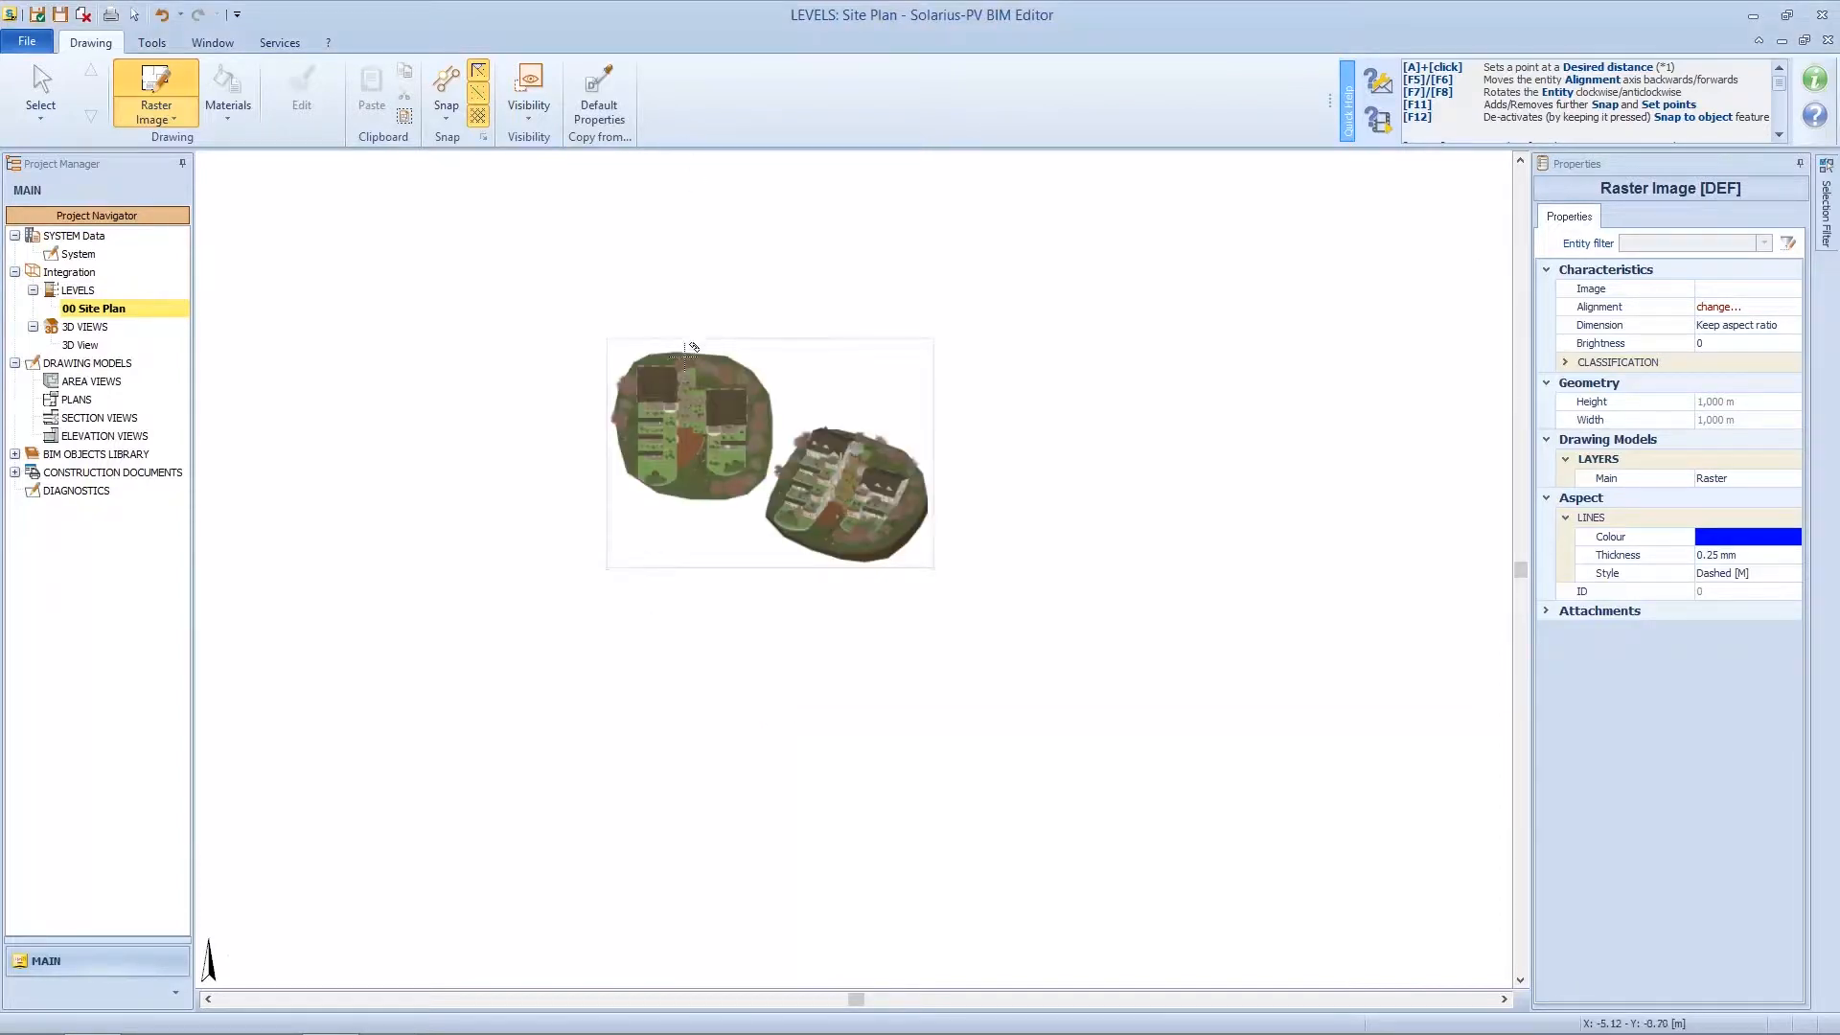
- Rescale the site plan image by setting the length of the left building's uppermost dark roof strip to 13 m
{"action": "scroll", "coordinate": [686, 345], "scroll_direction": "up", "scroll_amount": 4}
{"action": "middle_click_drag", "start_coordinate": [875, 569], "coordinate": [799, 549]}
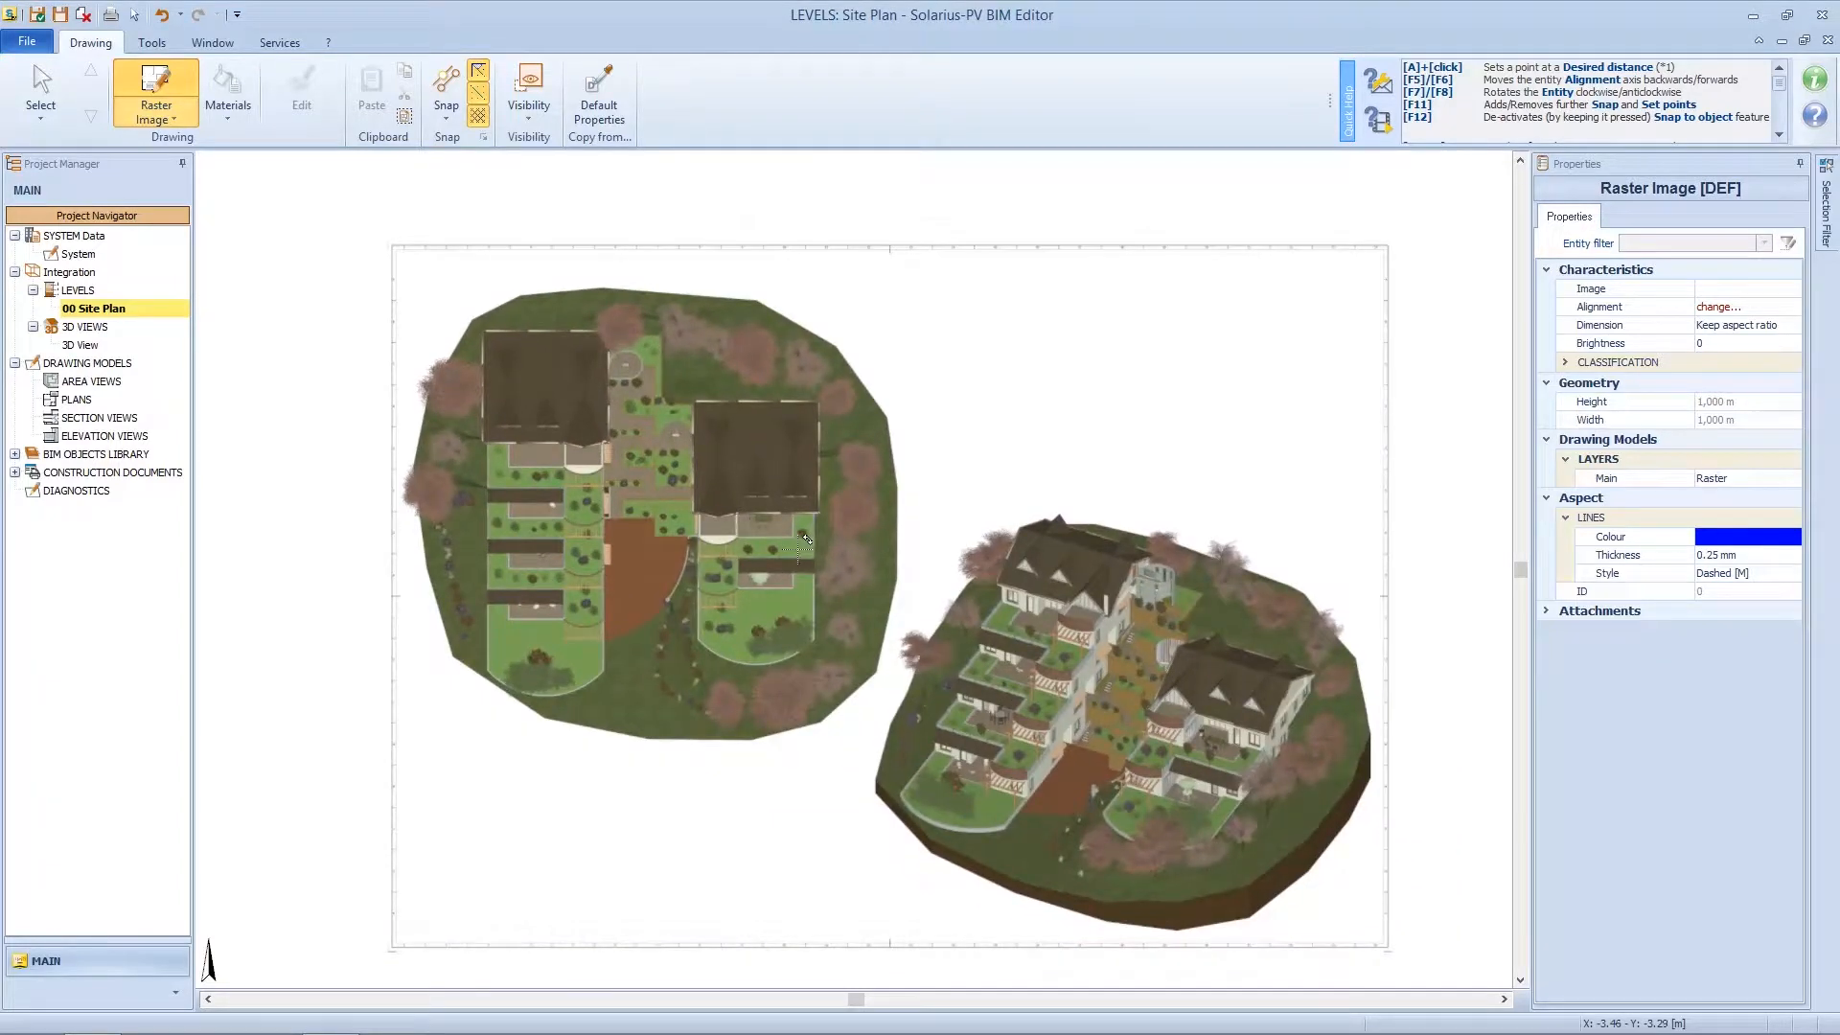
{"action": "left_click", "coordinate": [43, 88]}
{"action": "left_click", "coordinate": [557, 415]}
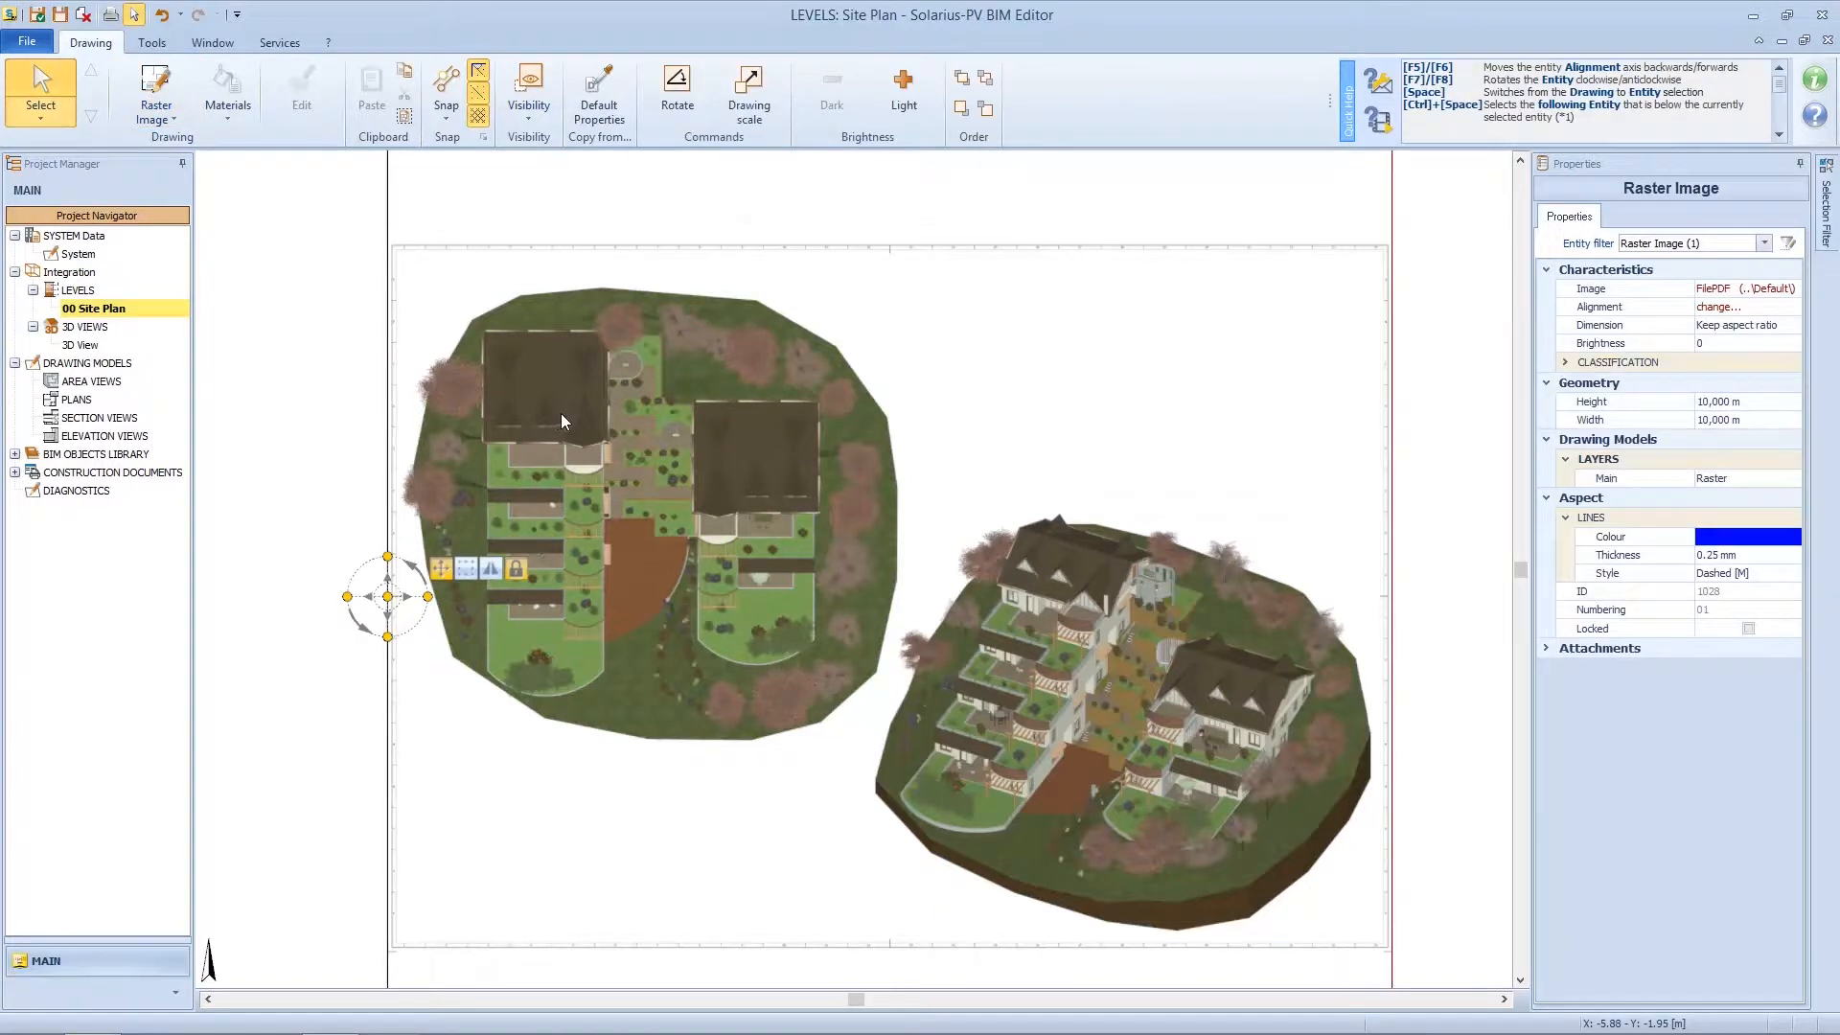
{"action": "left_click", "coordinate": [751, 88]}
{"action": "scroll", "coordinate": [429, 467], "scroll_direction": "up", "scroll_amount": 6}
{"action": "left_click", "coordinate": [418, 457]}
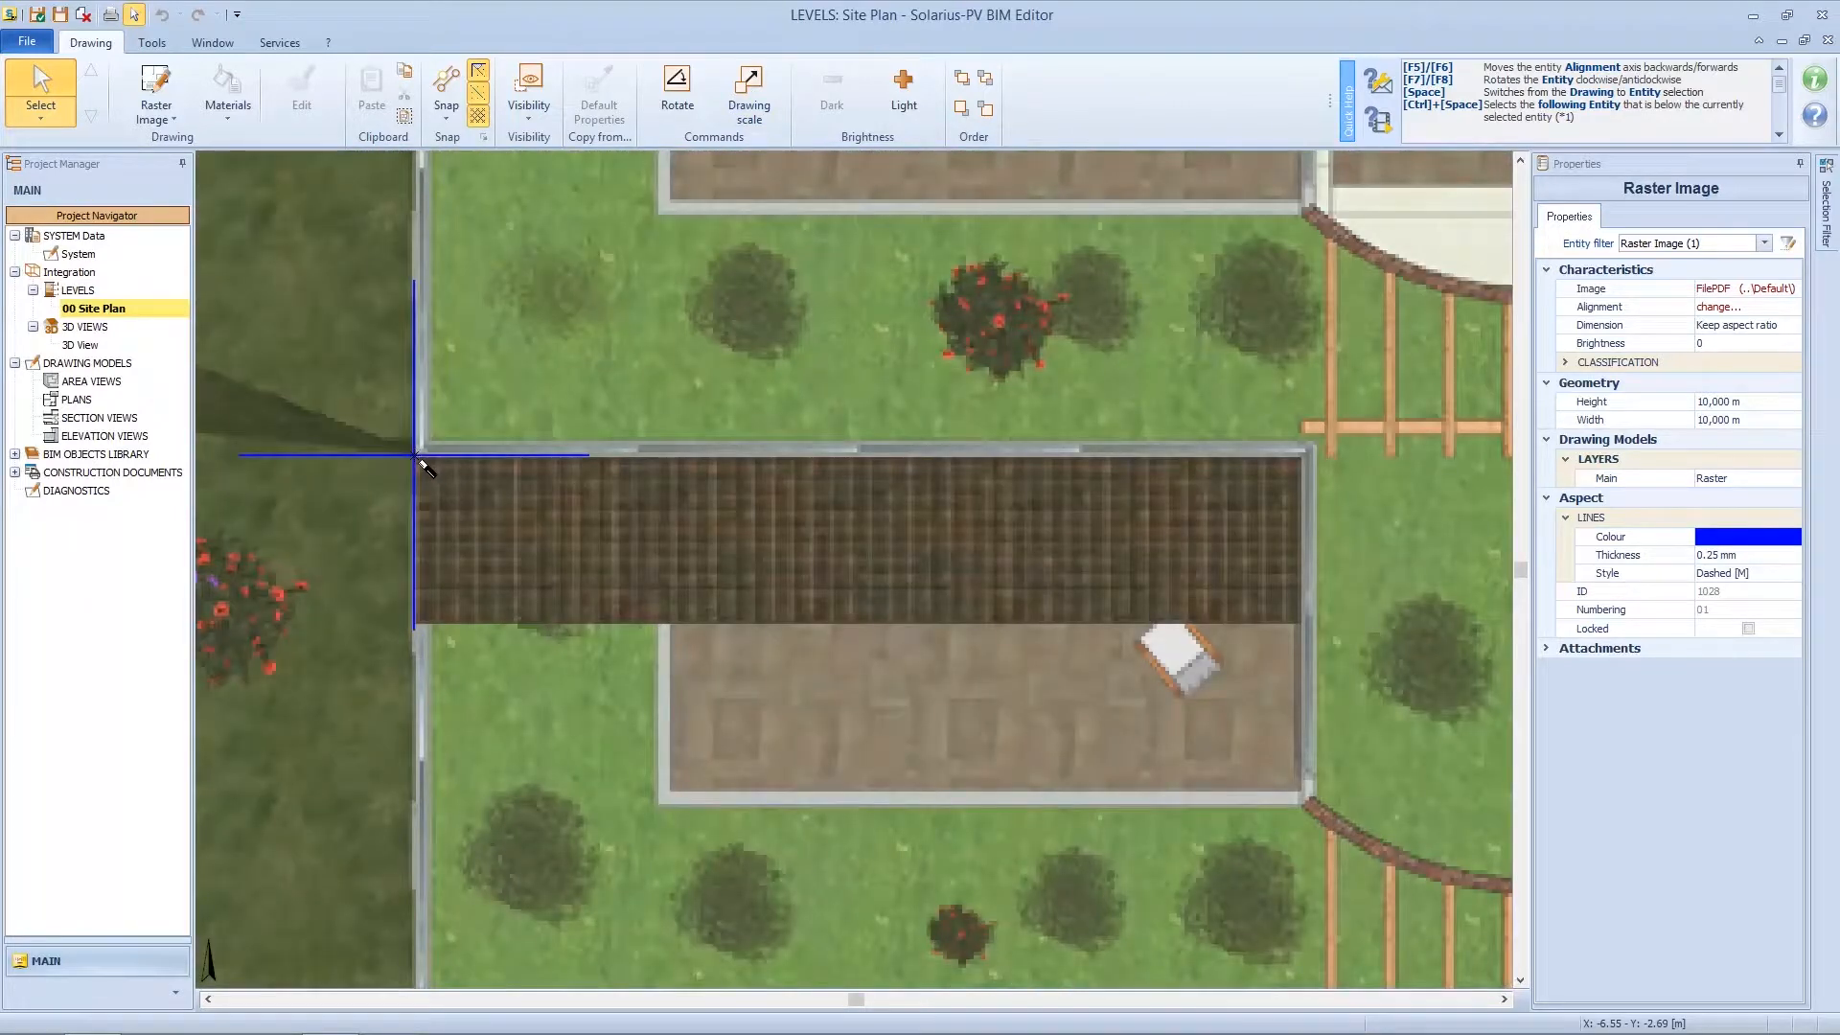
{"action": "left_click", "coordinate": [1305, 458]}
{"action": "left_click", "coordinate": [1512, 411]}
{"action": "type", "text": "1"}
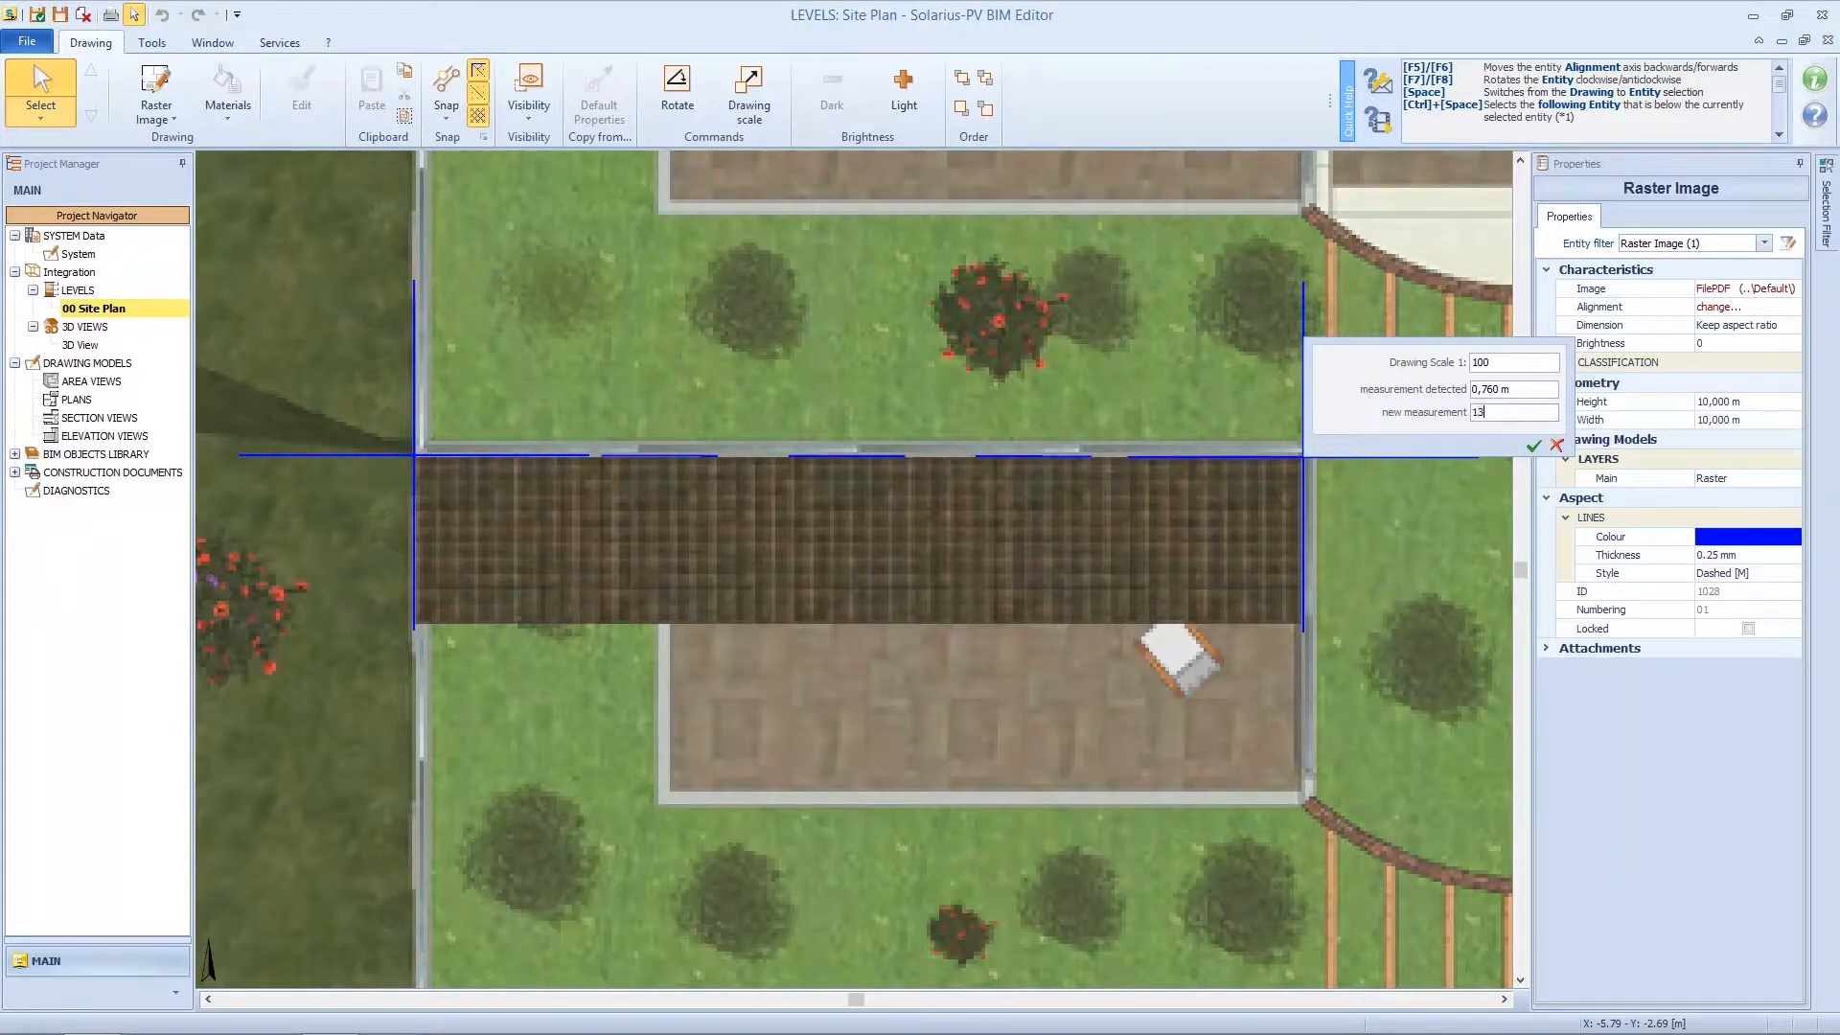
{"action": "type", "text": "3"}
{"action": "left_click", "coordinate": [1534, 444]}
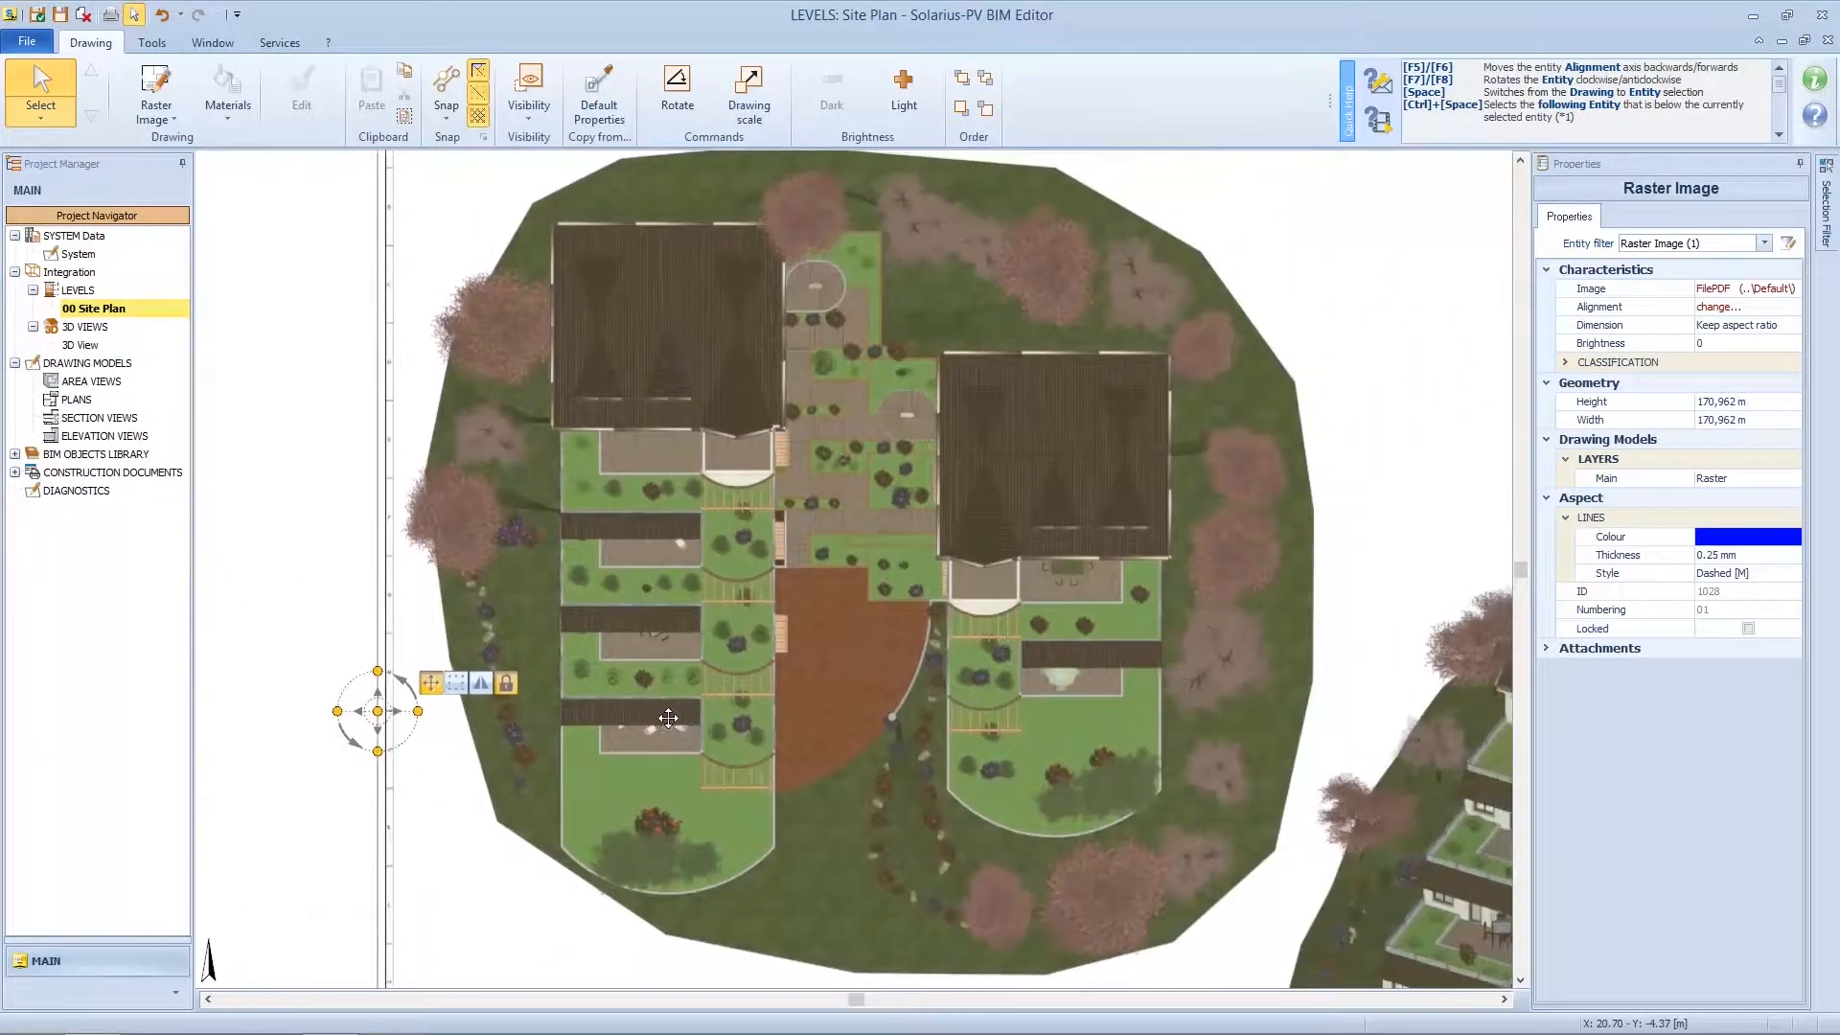
- Outline a rectangular inclined surface, about 13 m long, over the uppermost dark roof strip below the left building
{"action": "middle_click_drag", "start_coordinate": [668, 717], "coordinate": [629, 707]}
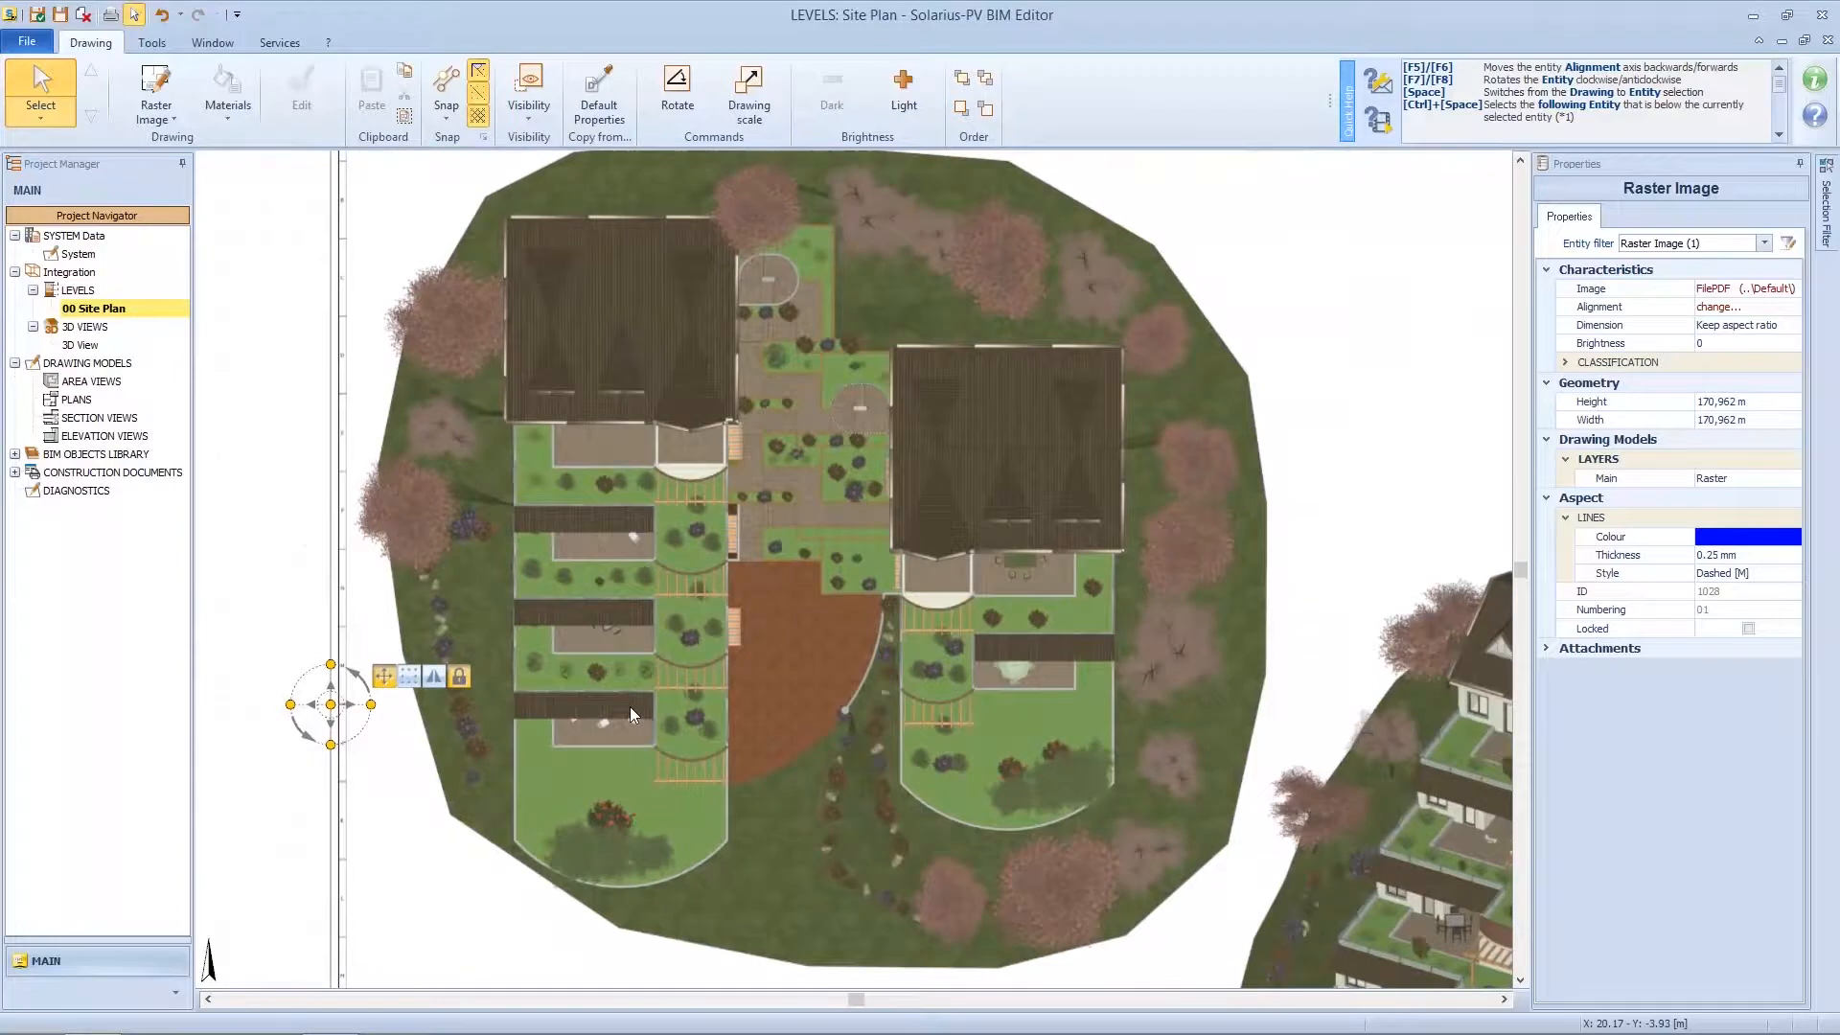
{"action": "scroll", "coordinate": [630, 707], "scroll_direction": "up", "scroll_amount": 1}
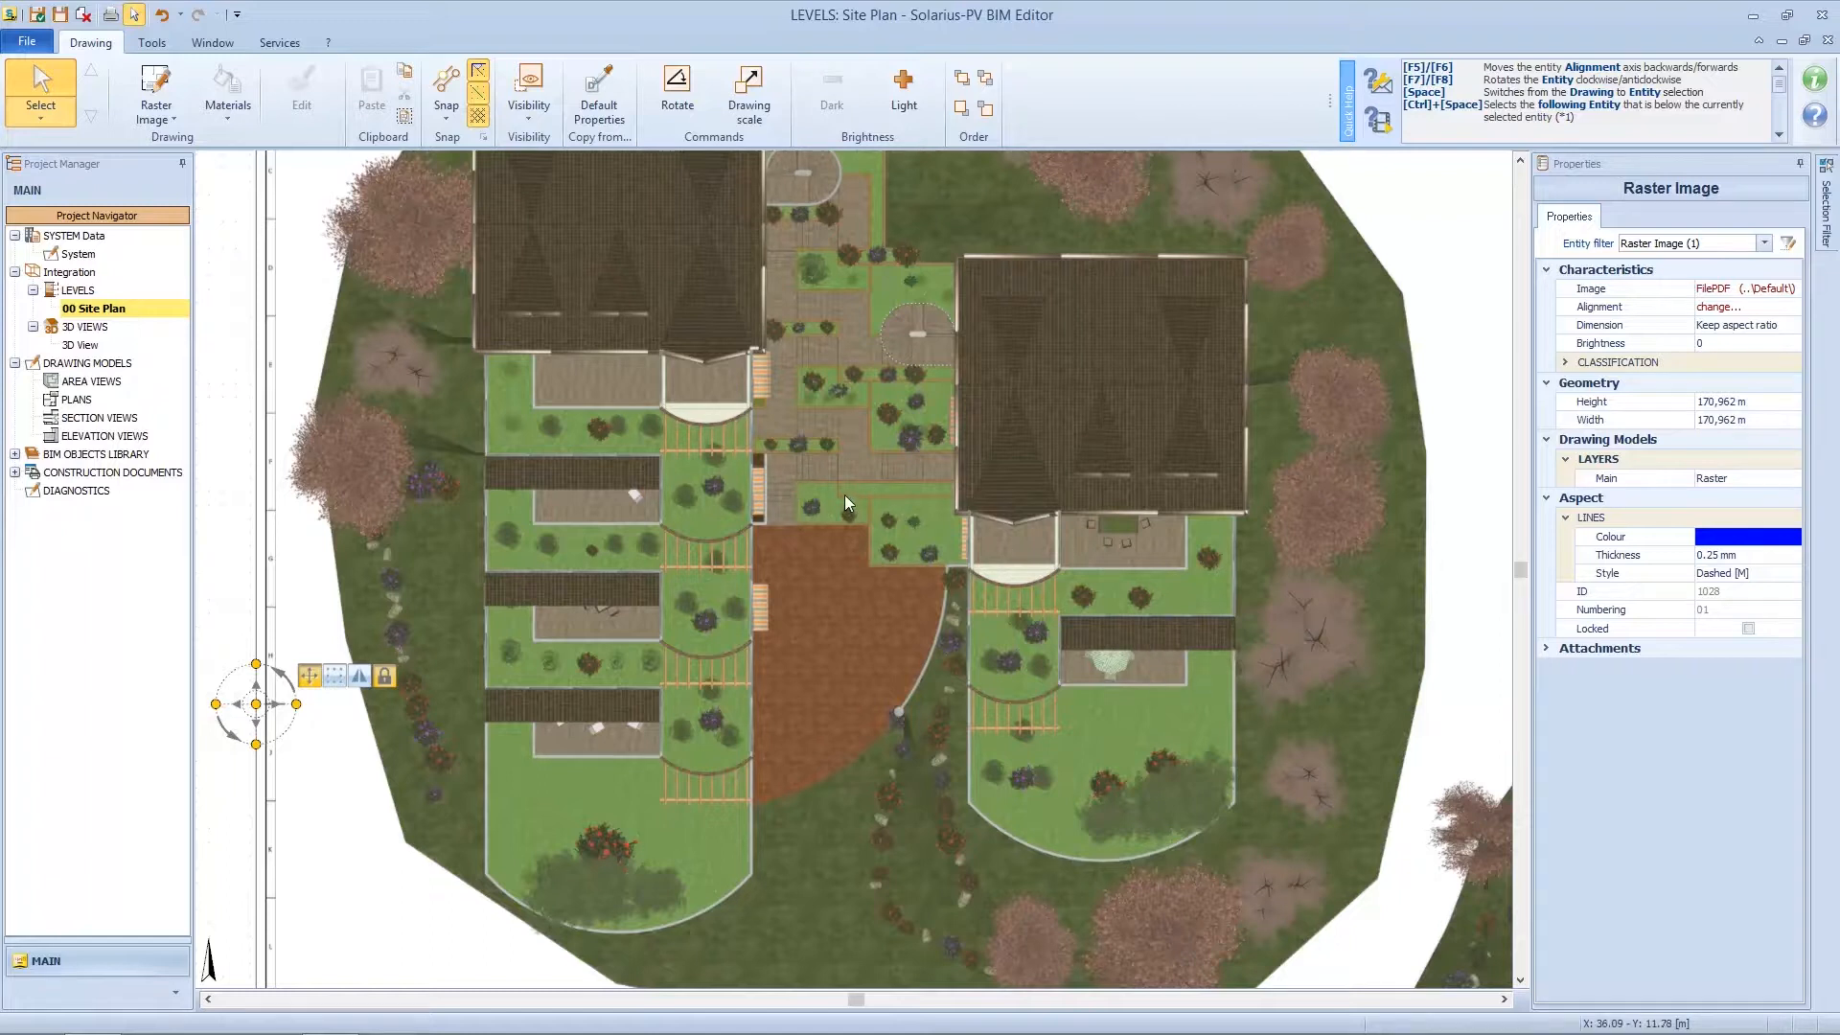
{"action": "left_click", "coordinate": [182, 115]}
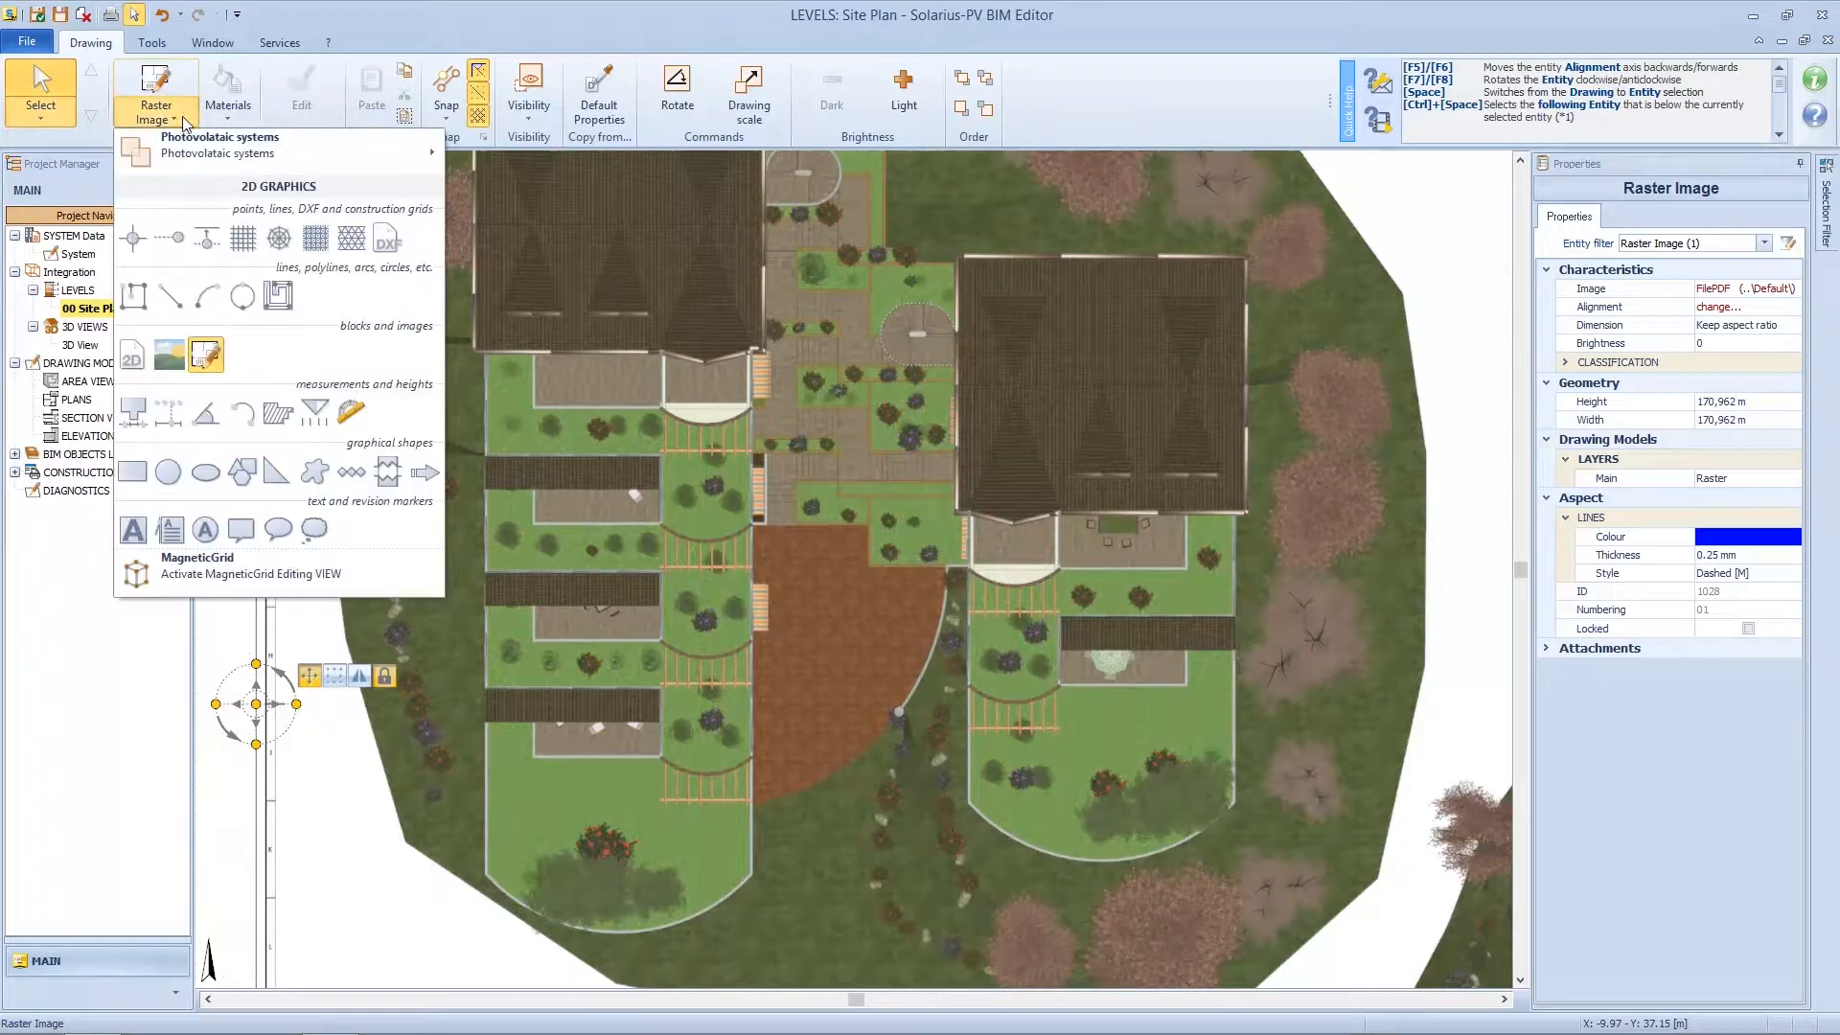
{"action": "mouse_move", "coordinate": [171, 149]}
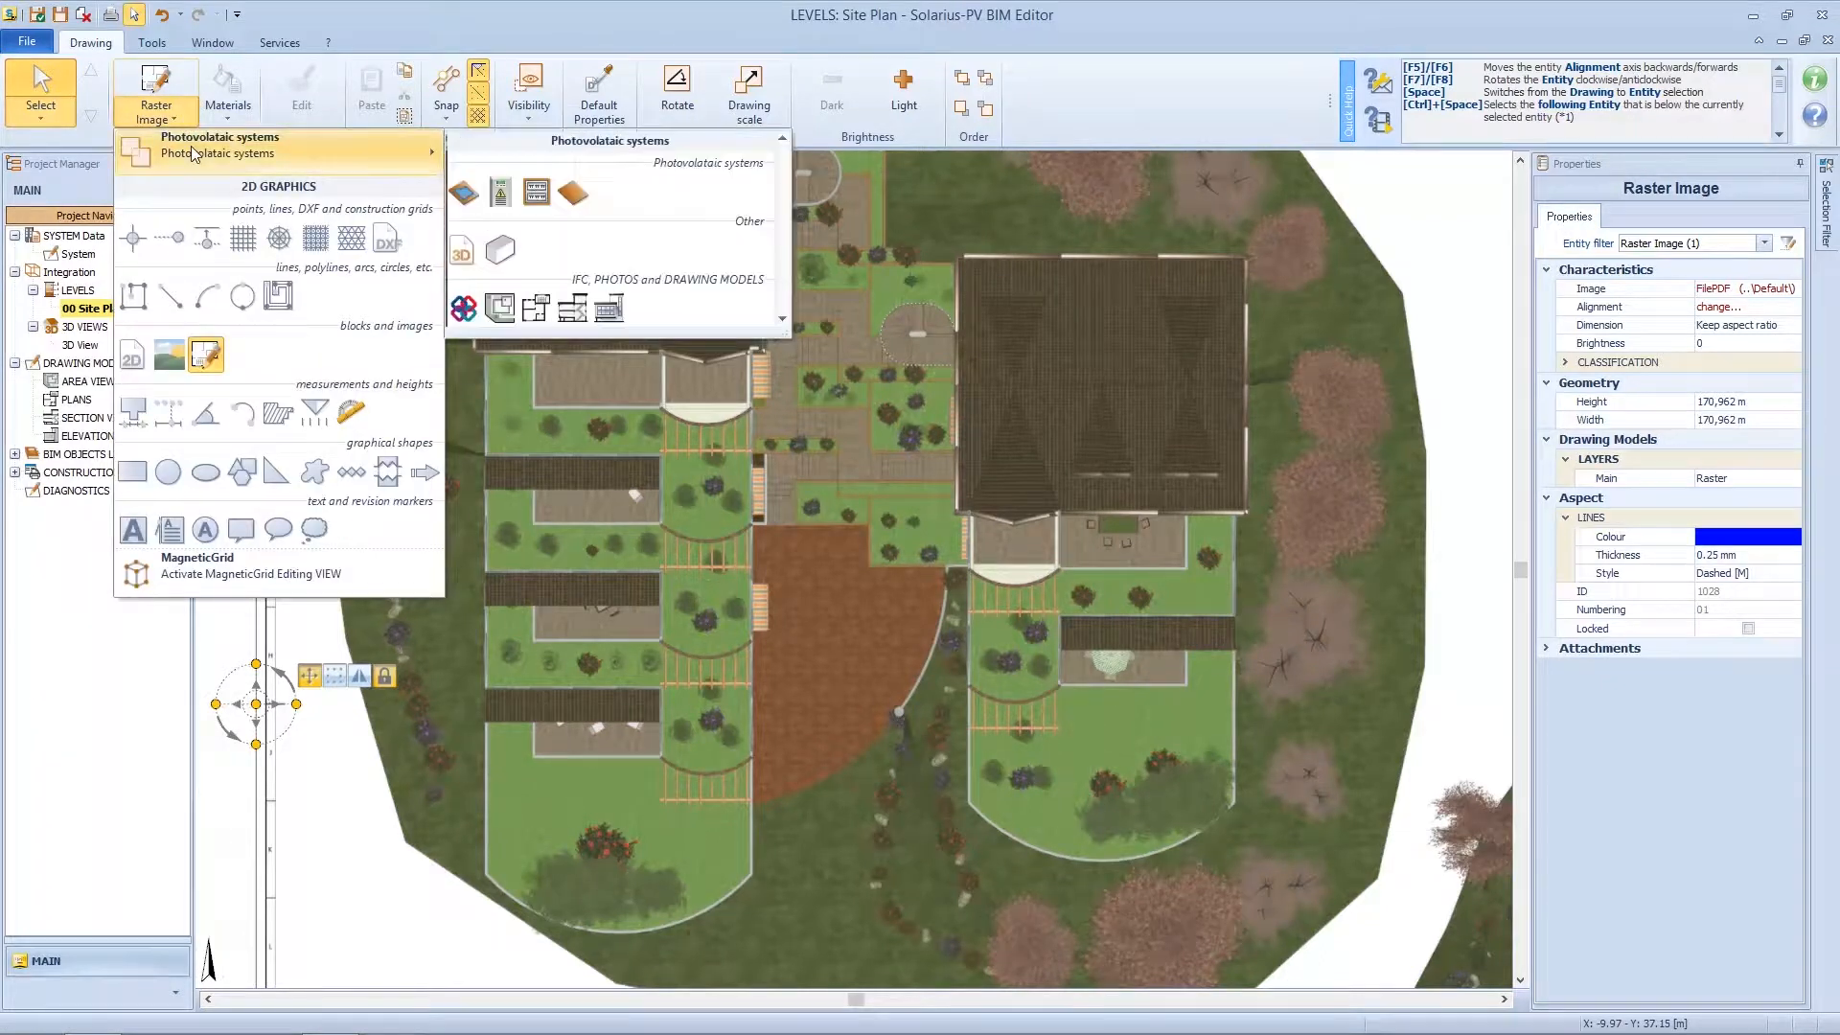
{"action": "left_click", "coordinate": [572, 192]}
{"action": "scroll", "coordinate": [428, 616], "scroll_direction": "up", "scroll_amount": 5}
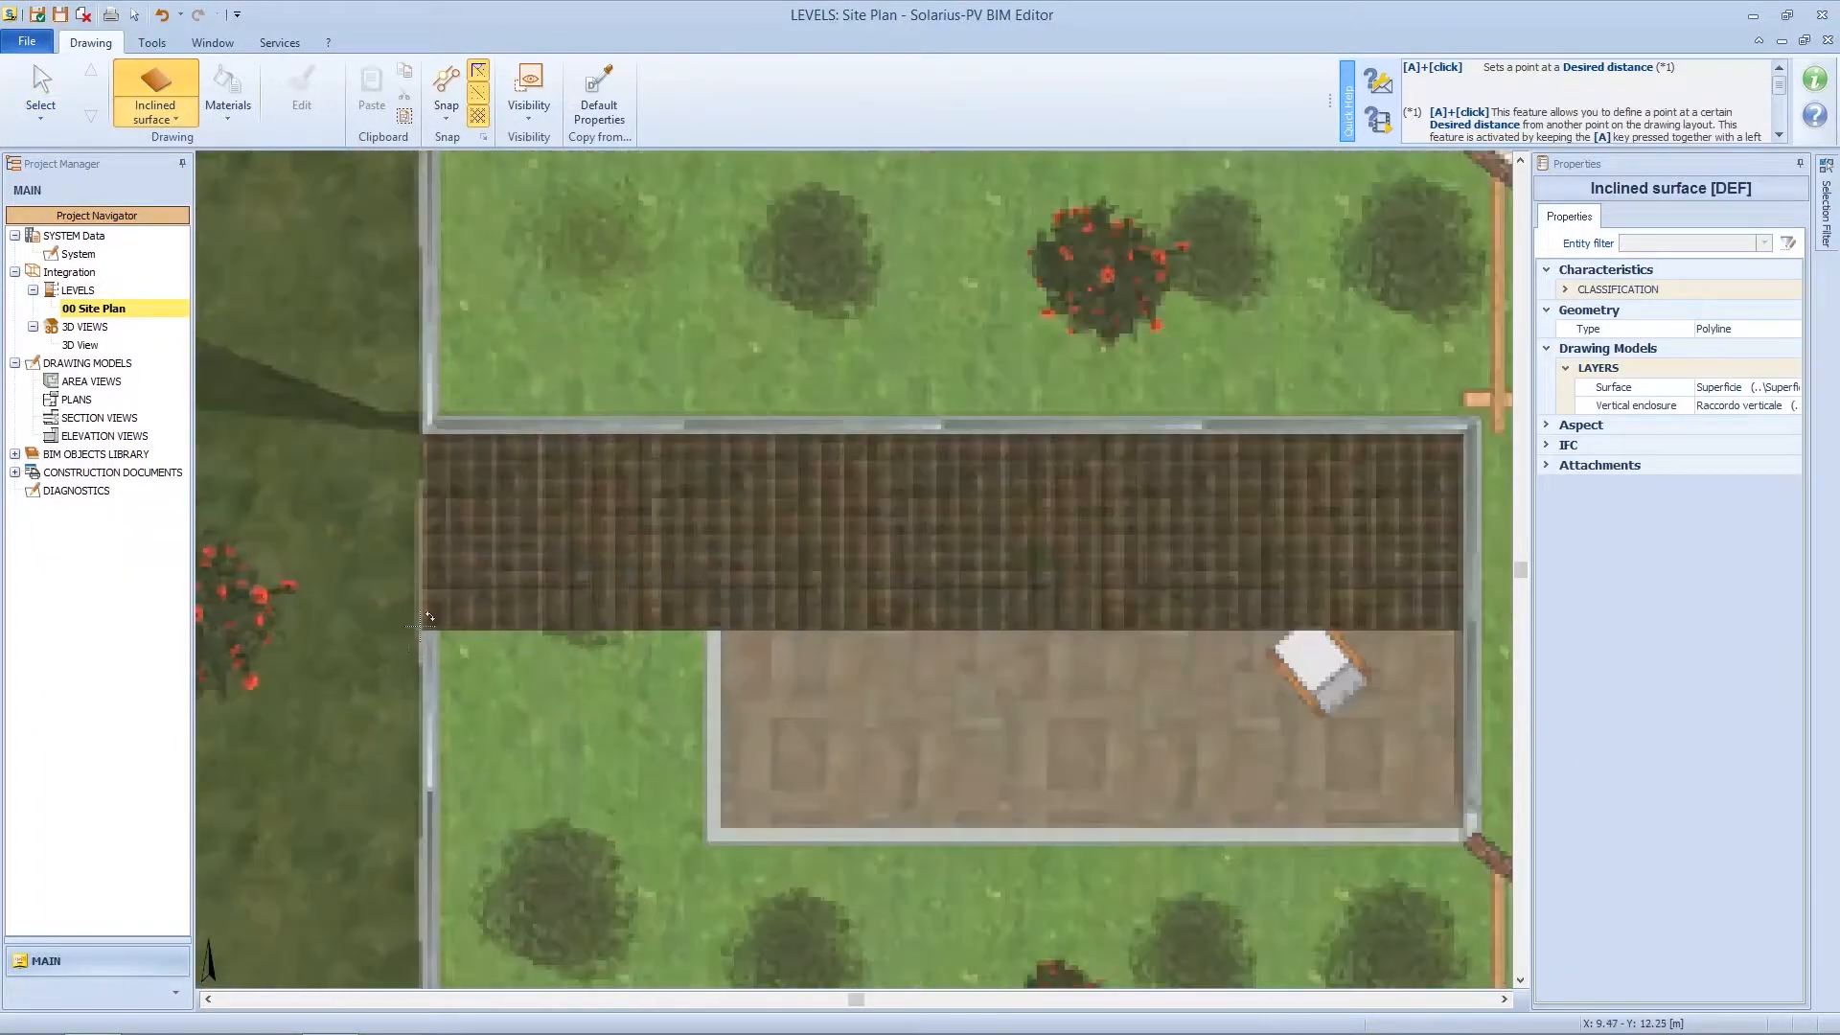
{"action": "left_click", "coordinate": [427, 620]}
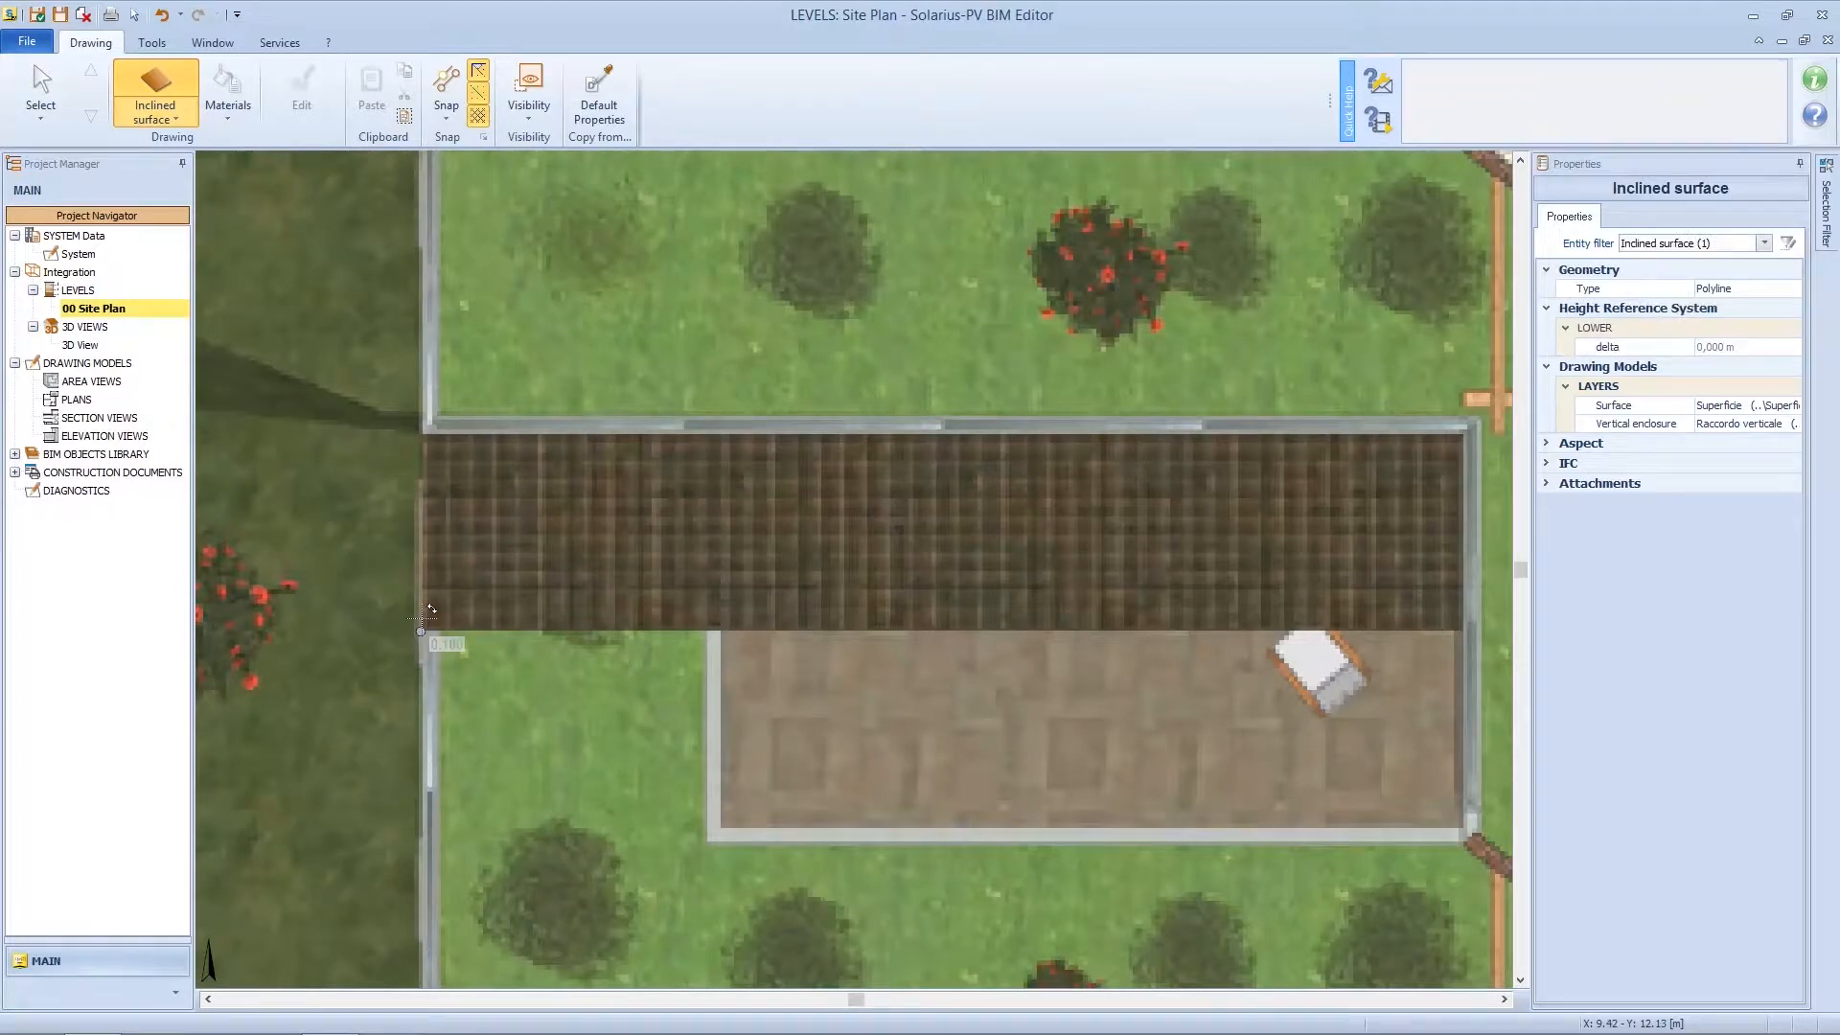
{"action": "left_click", "coordinate": [421, 438]}
{"action": "scroll", "coordinate": [420, 438], "scroll_direction": "down", "scroll_amount": 5}
{"action": "scroll", "coordinate": [783, 444], "scroll_direction": "up", "scroll_amount": 5}
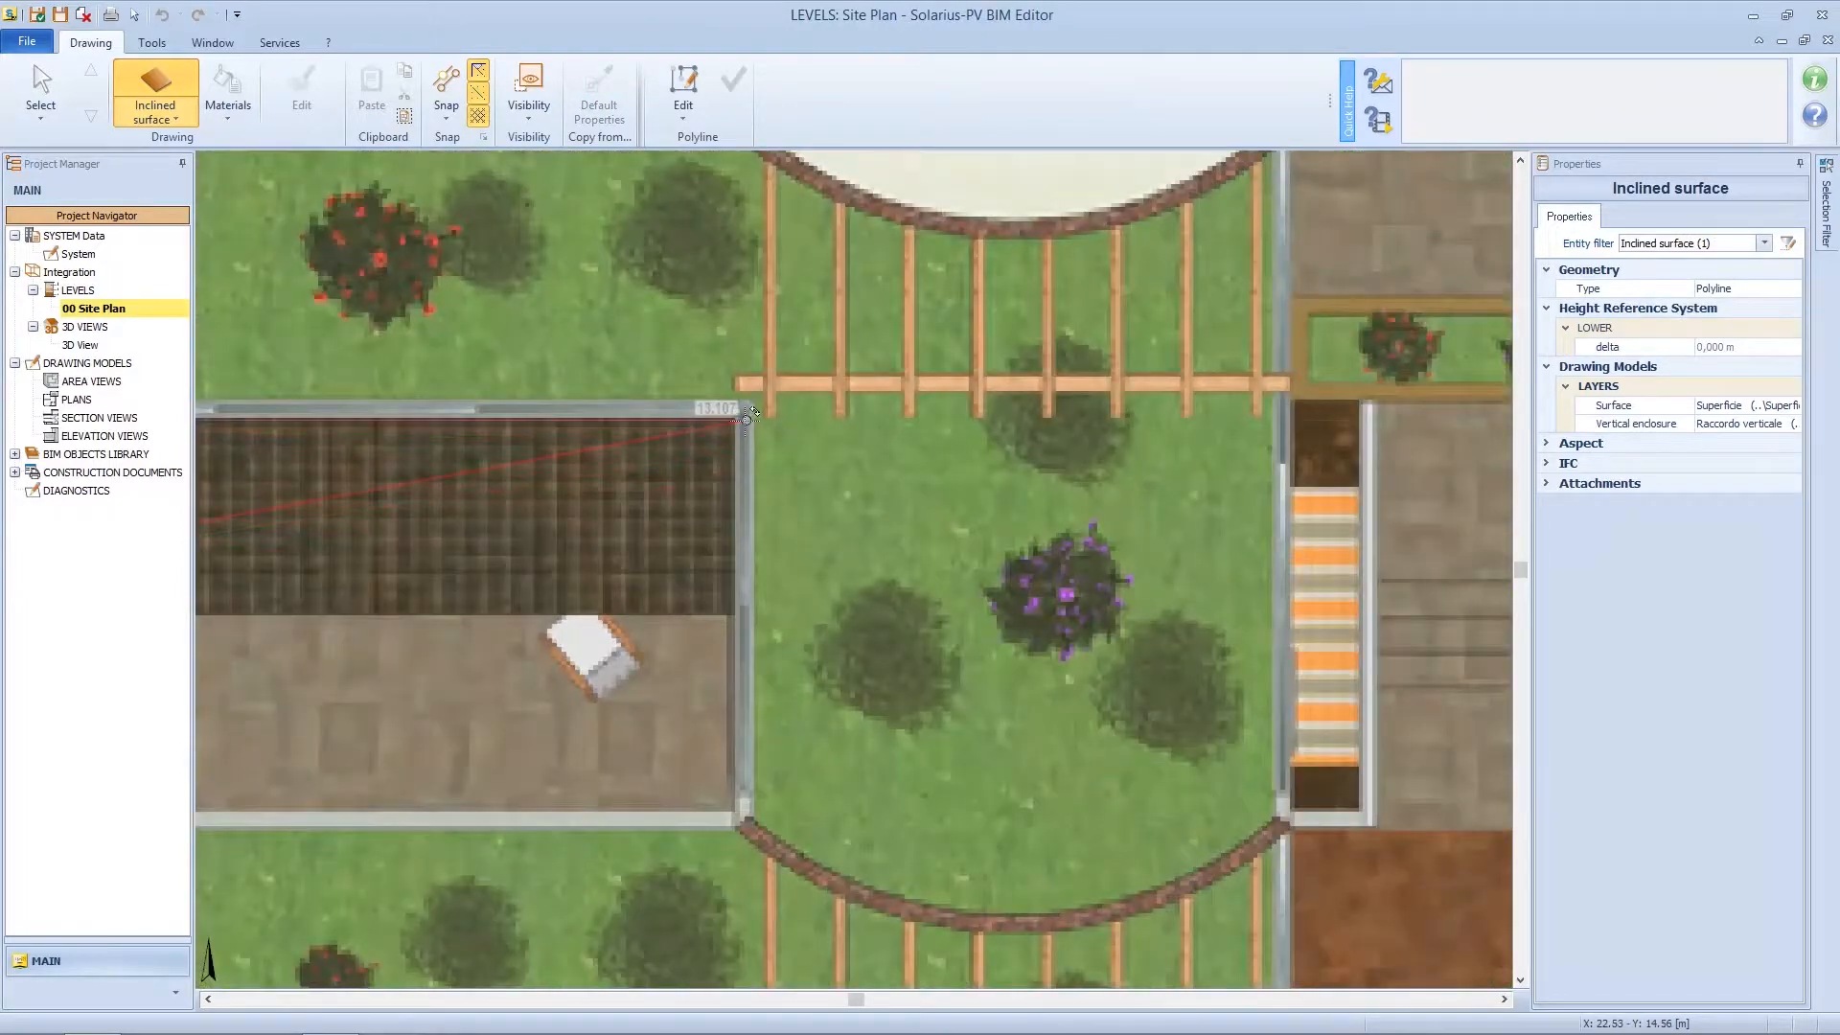
{"action": "left_click", "coordinate": [744, 412]}
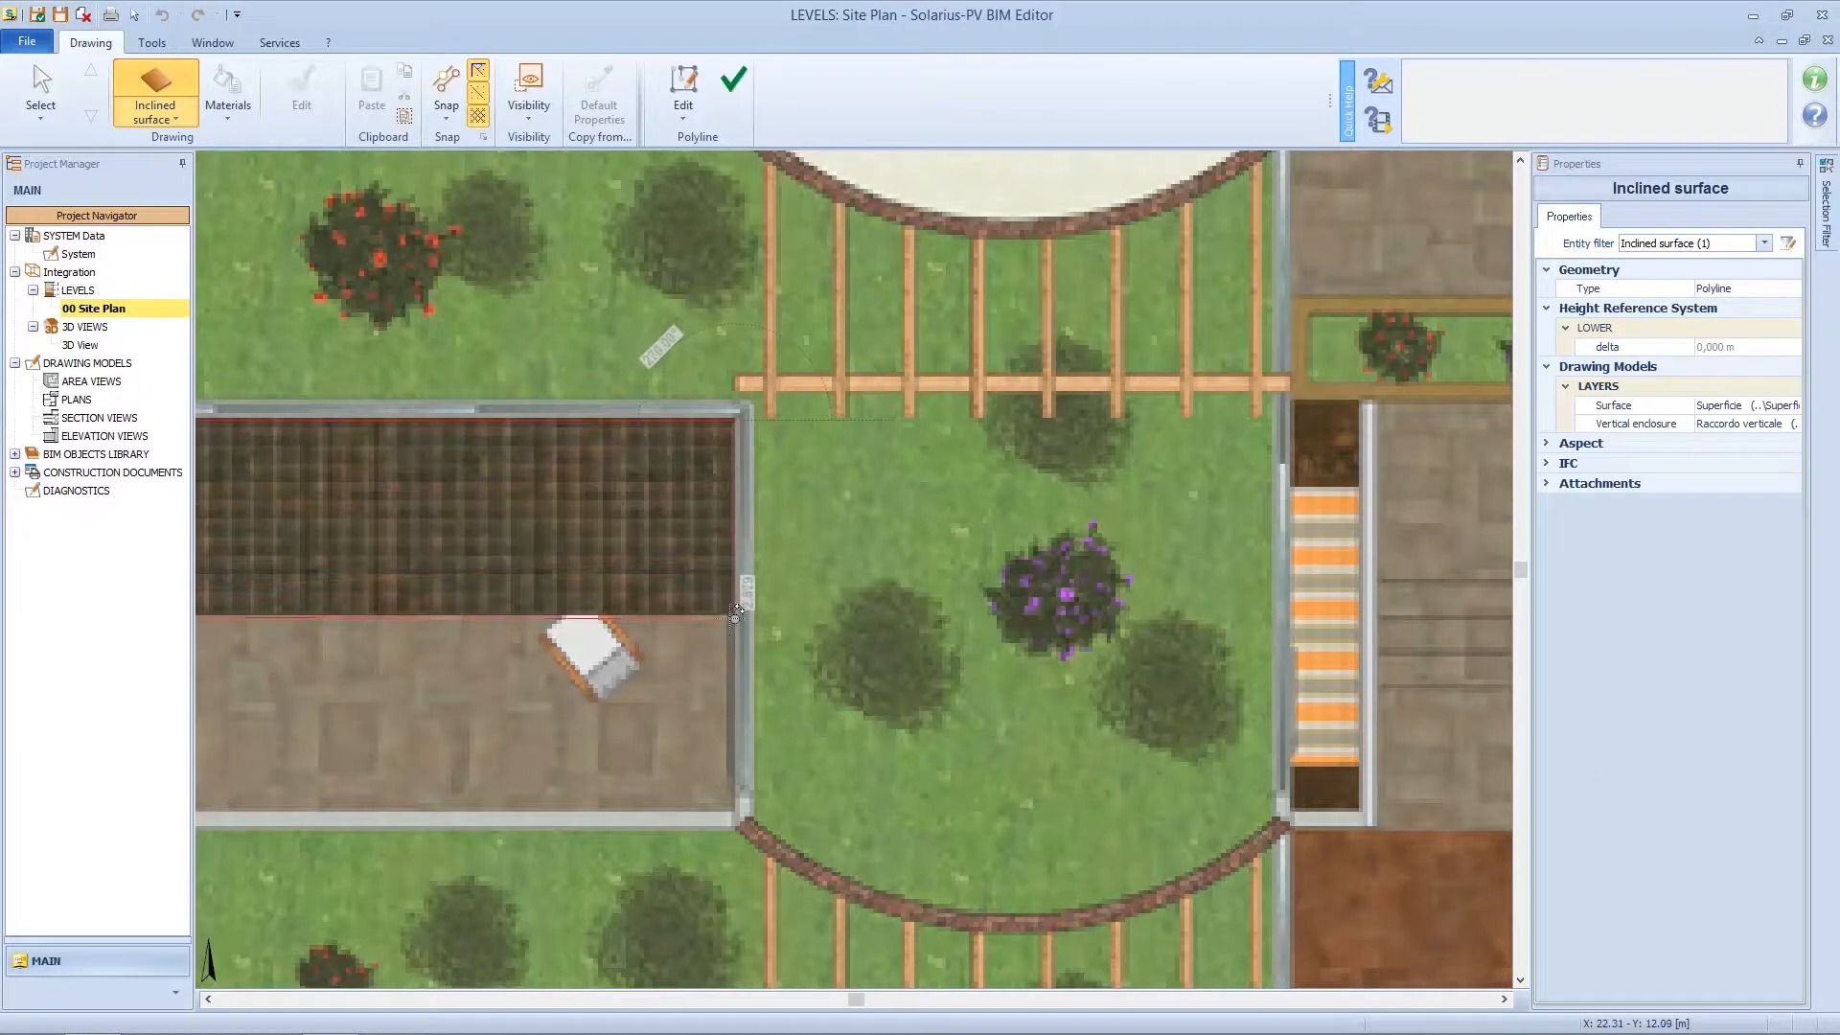
{"action": "left_click", "coordinate": [744, 608]}
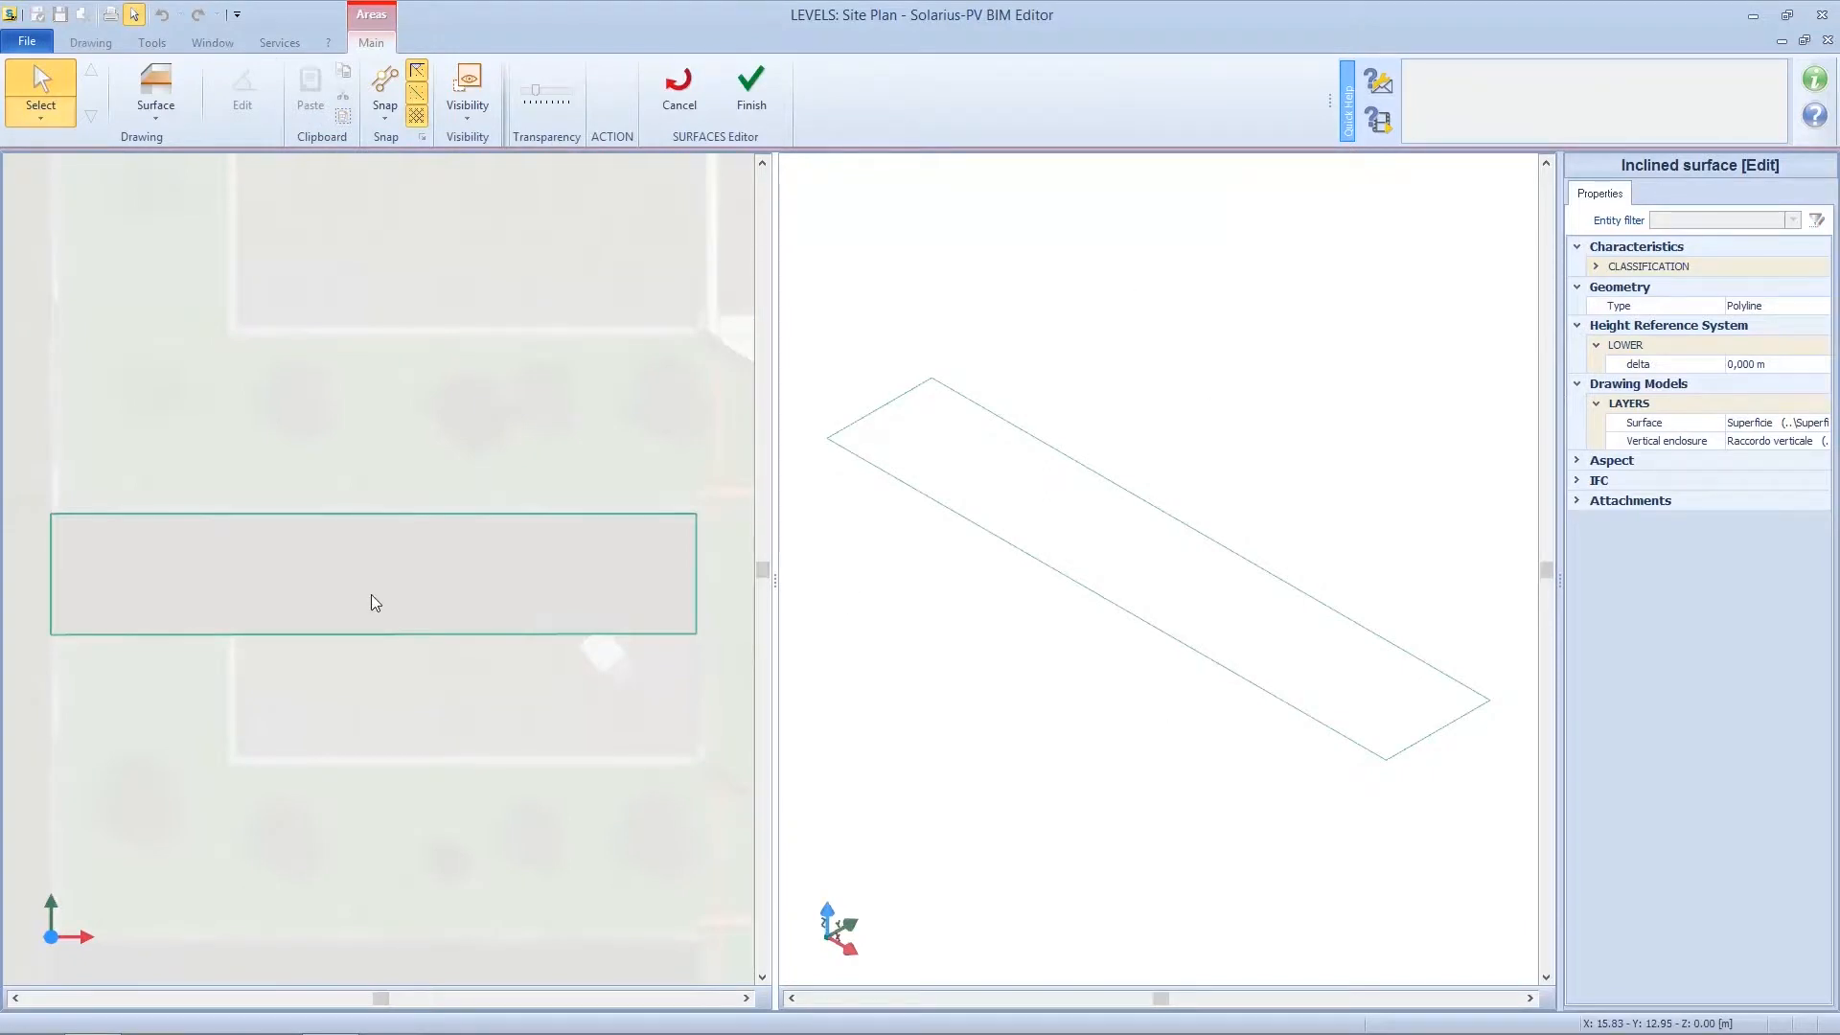
- Draw a polyline surface at elevation 0 m through the four corners of the inclined surface outline
{"action": "scroll", "coordinate": [371, 594], "scroll_direction": "down", "scroll_amount": 2}
{"action": "left_click", "coordinate": [147, 93]}
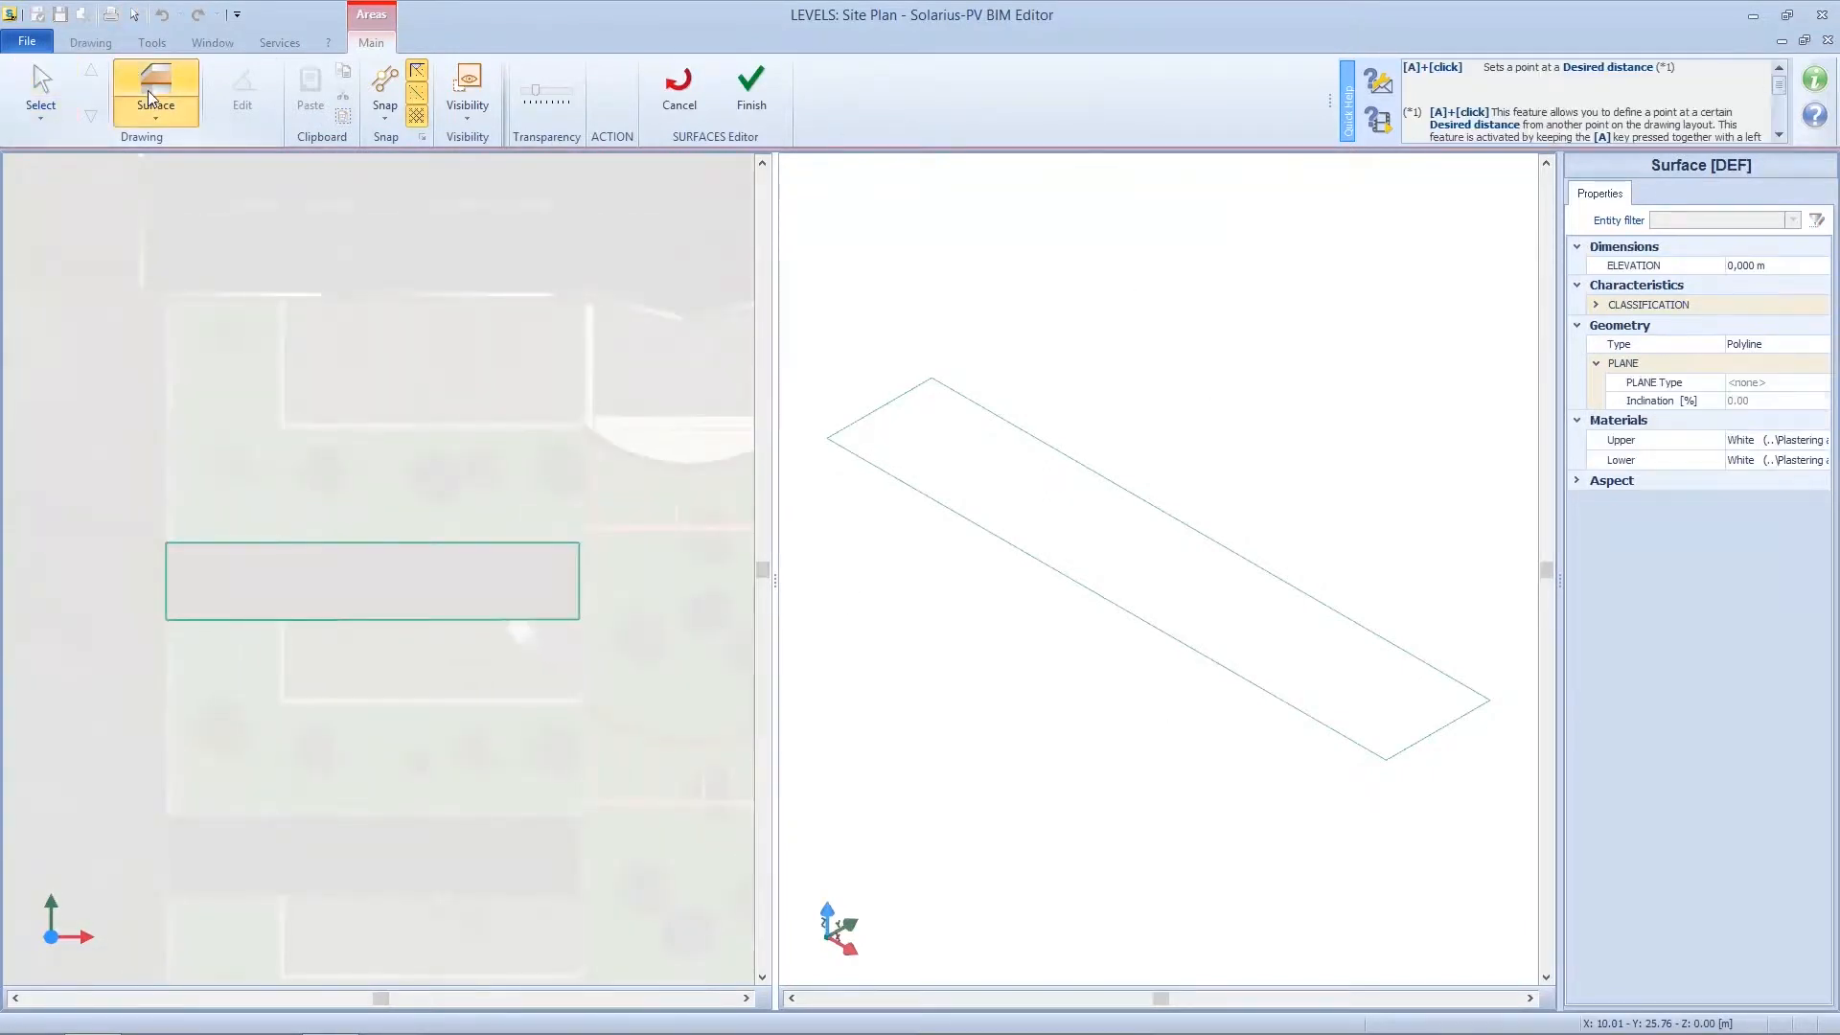
{"action": "left_click", "coordinate": [166, 619]}
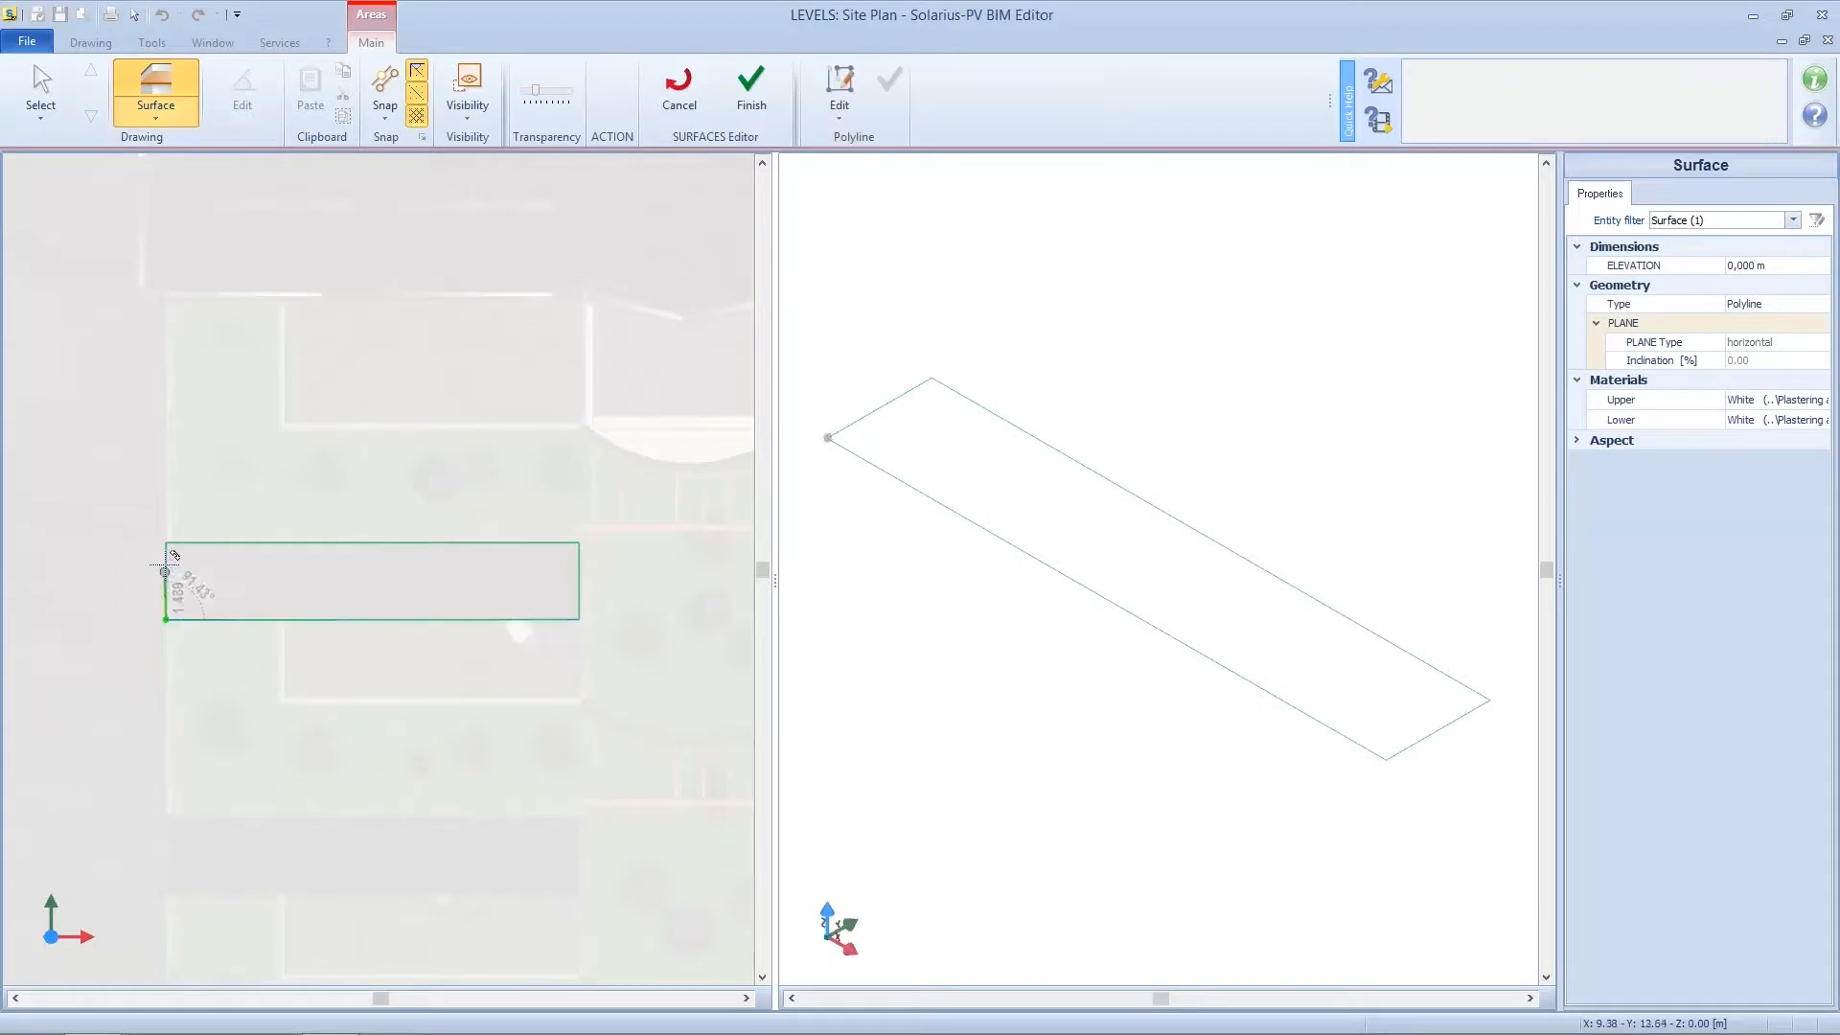
{"action": "left_click", "coordinate": [166, 542]}
{"action": "left_click", "coordinate": [579, 542]}
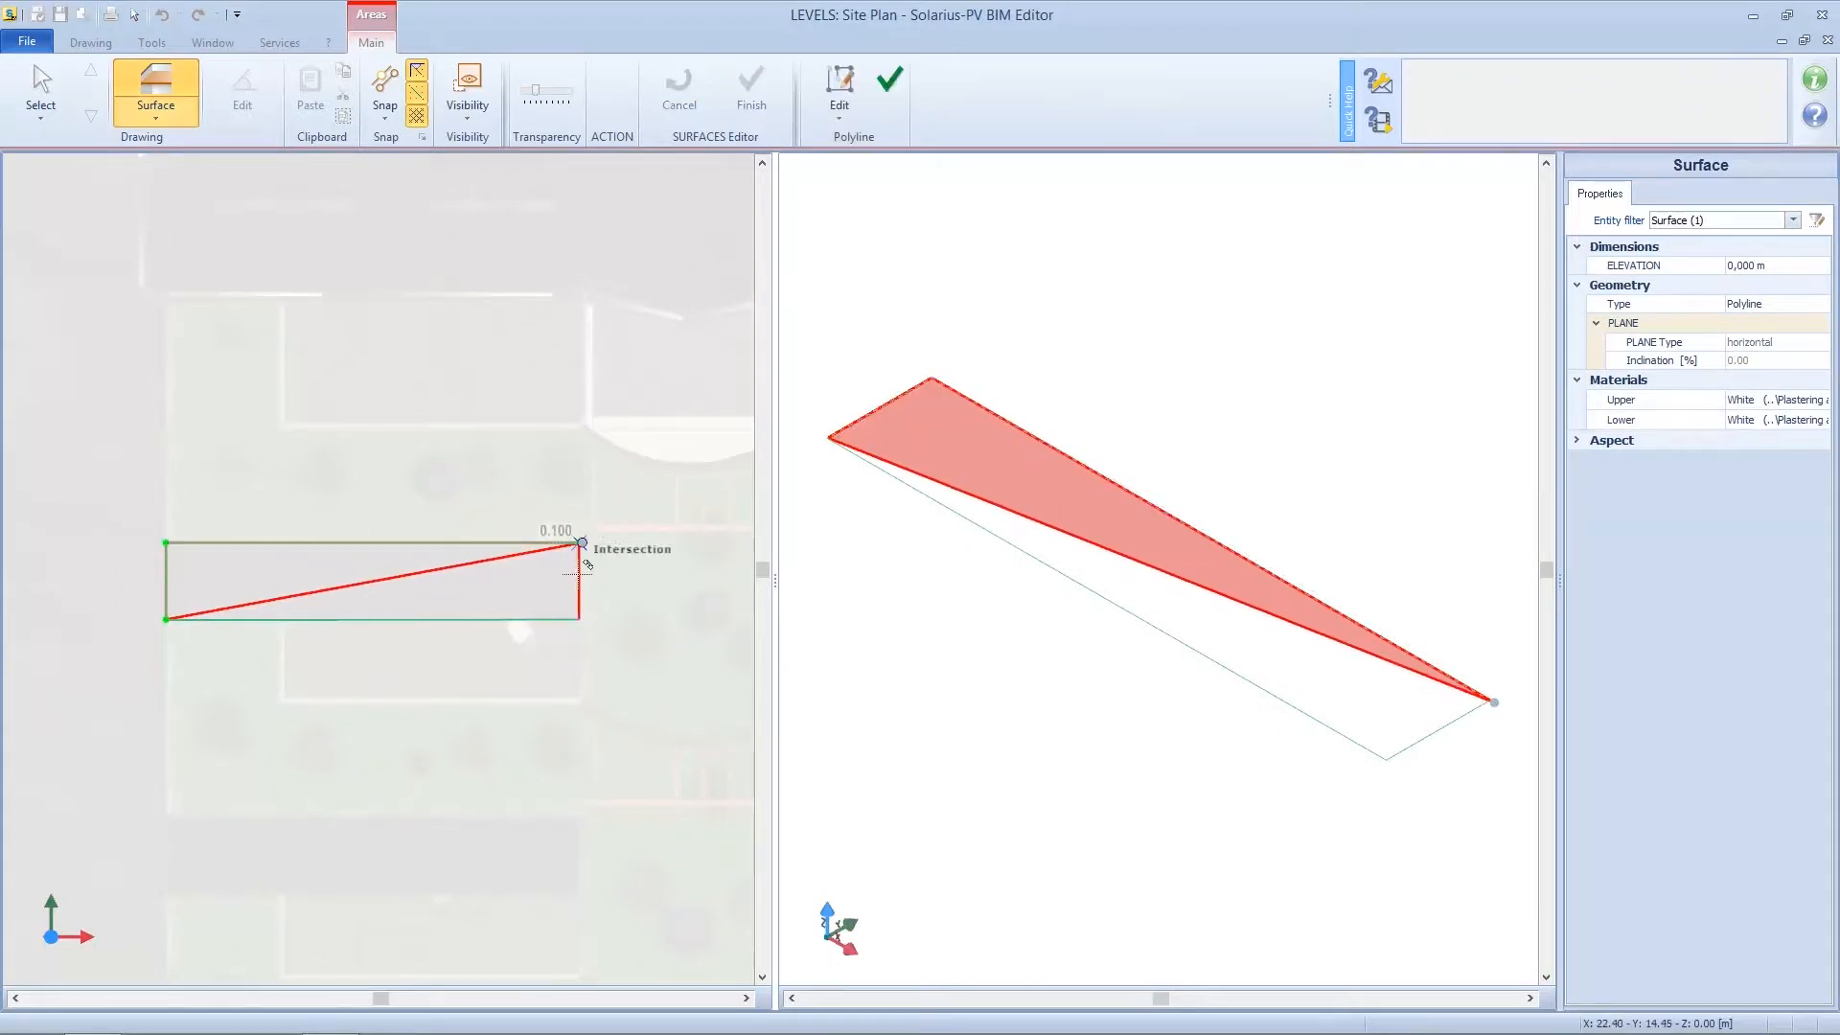
{"action": "left_click", "coordinate": [579, 620]}
{"action": "left_click", "coordinate": [892, 99]}
- Draw a second rectangular surface over the left building's middle dark roof strip, about 2.5 m deep
{"action": "middle_click_drag", "start_coordinate": [373, 722], "coordinate": [385, 451]}
{"action": "scroll", "coordinate": [180, 615], "scroll_direction": "up", "scroll_amount": 4}
{"action": "left_click", "coordinate": [172, 638]}
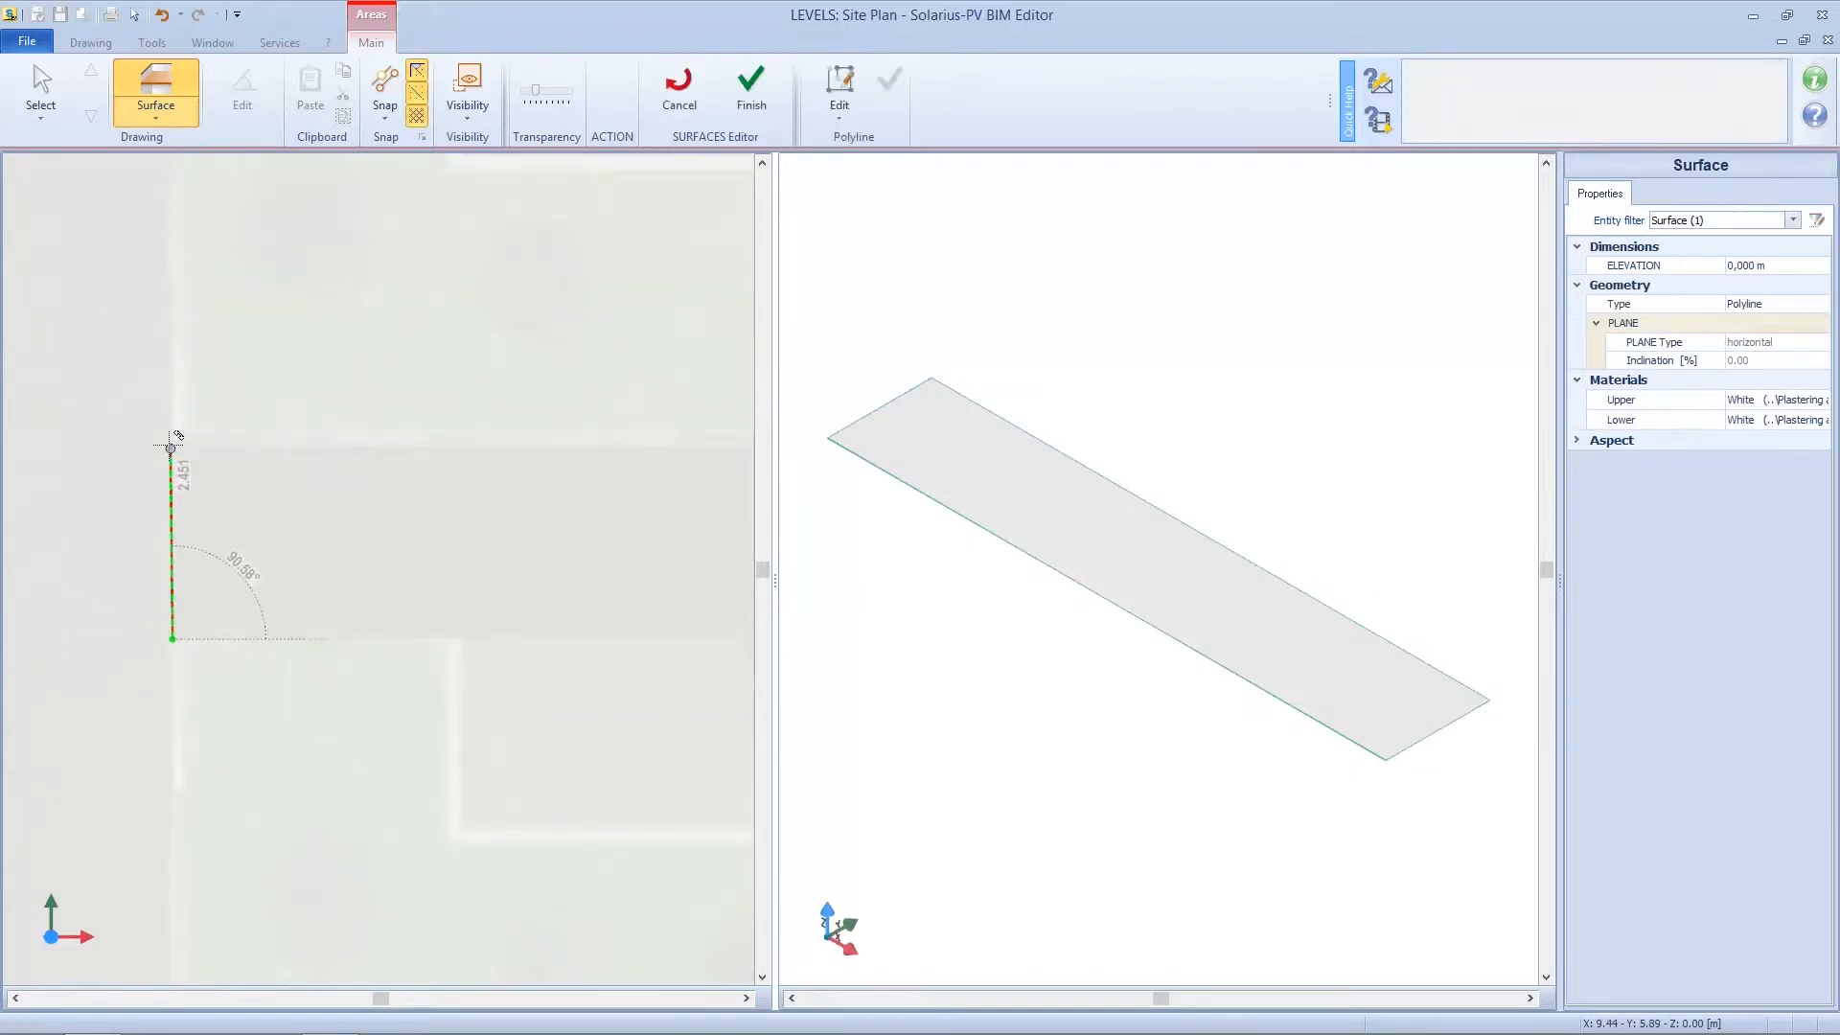
{"action": "left_click", "coordinate": [173, 446]}
{"action": "scroll", "coordinate": [172, 446], "scroll_direction": "down", "scroll_amount": 3}
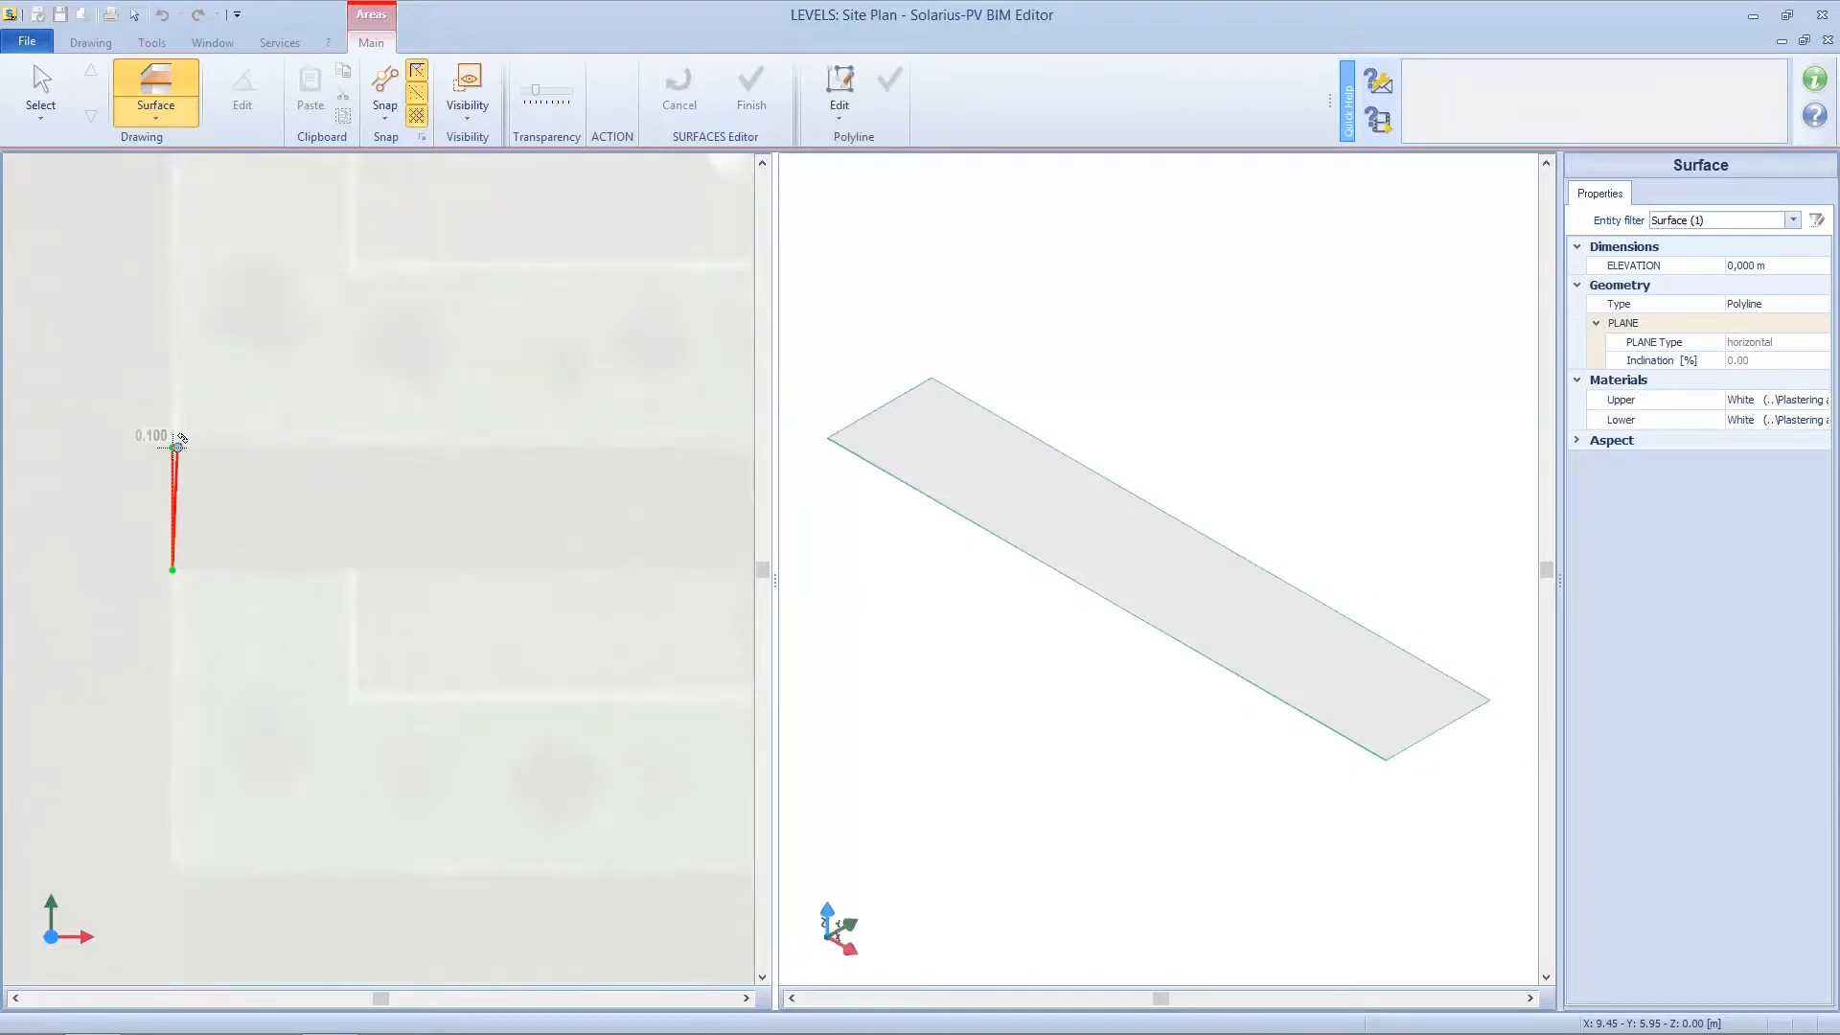
{"action": "left_click", "coordinate": [688, 447]}
{"action": "left_click", "coordinate": [688, 545]}
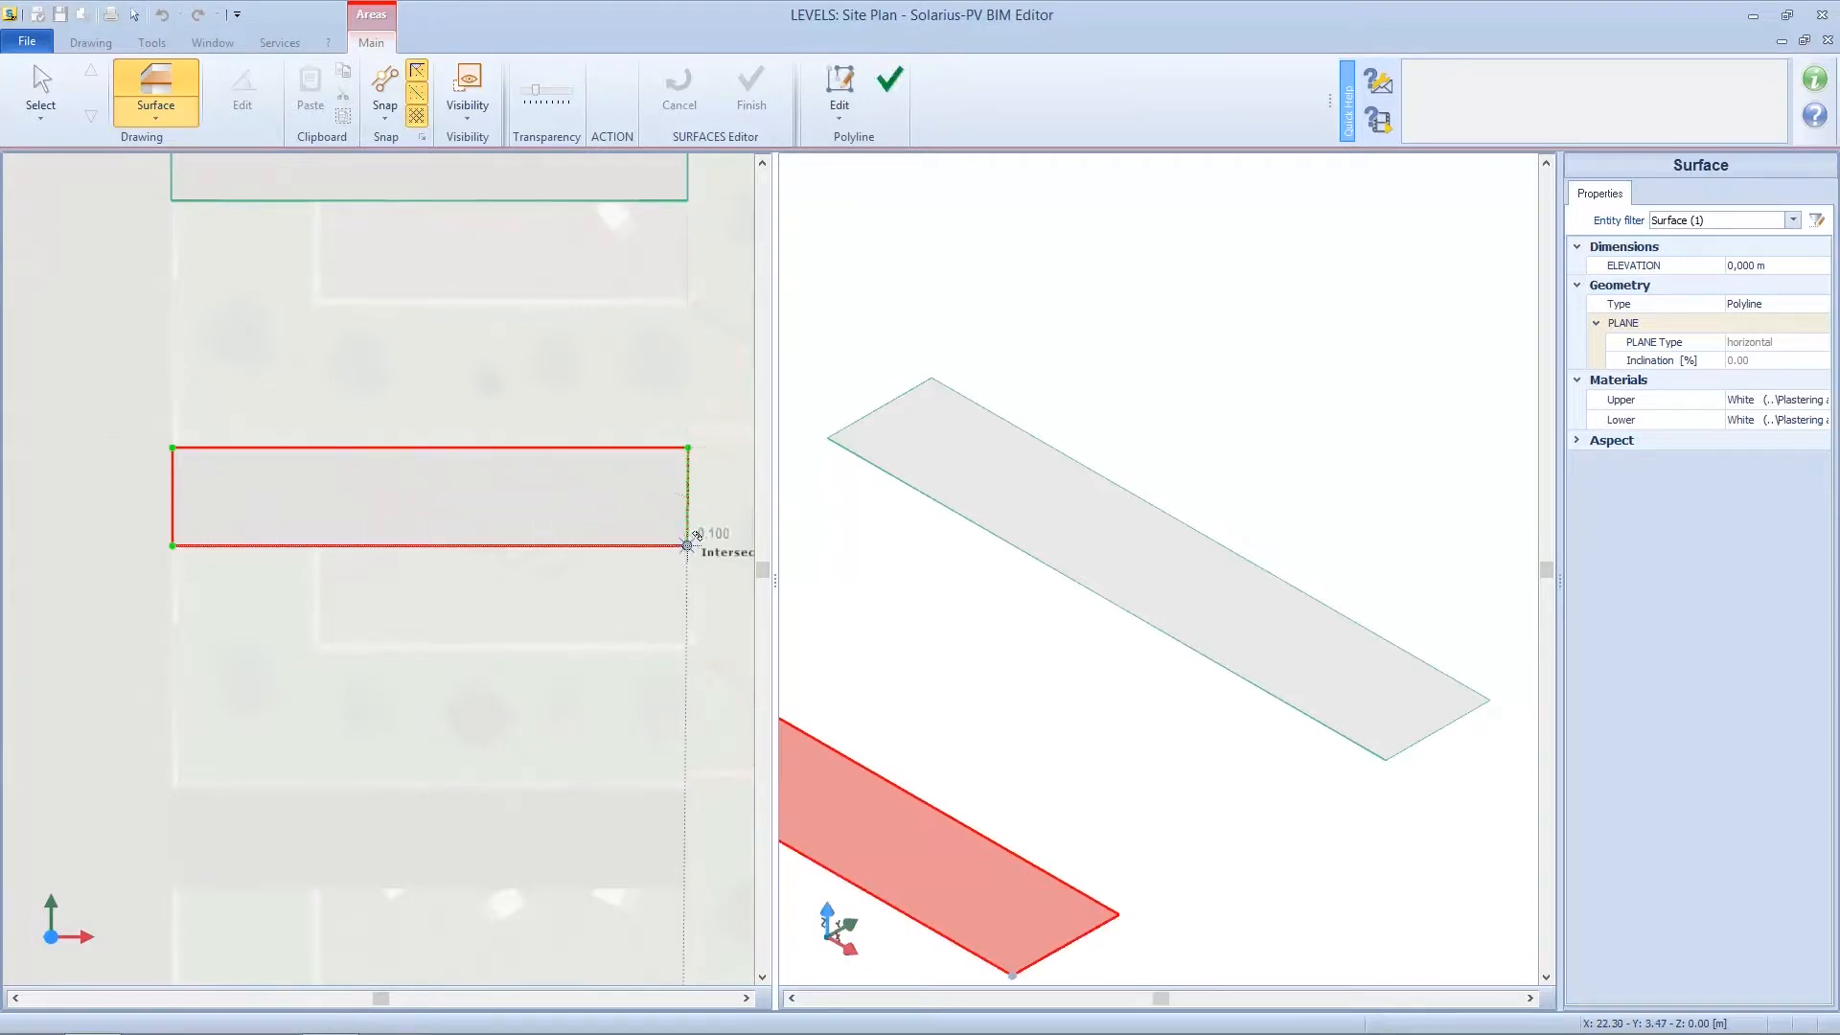
{"action": "left_click", "coordinate": [888, 83]}
- Draw a third rectangular surface, about 12.8 m long, over the left building's lowest dark roof strip
{"action": "scroll", "coordinate": [481, 673], "scroll_direction": "down", "scroll_amount": 4}
{"action": "middle_click_drag", "start_coordinate": [438, 735], "coordinate": [291, 588]}
{"action": "scroll", "coordinate": [292, 587], "scroll_direction": "up", "scroll_amount": 7}
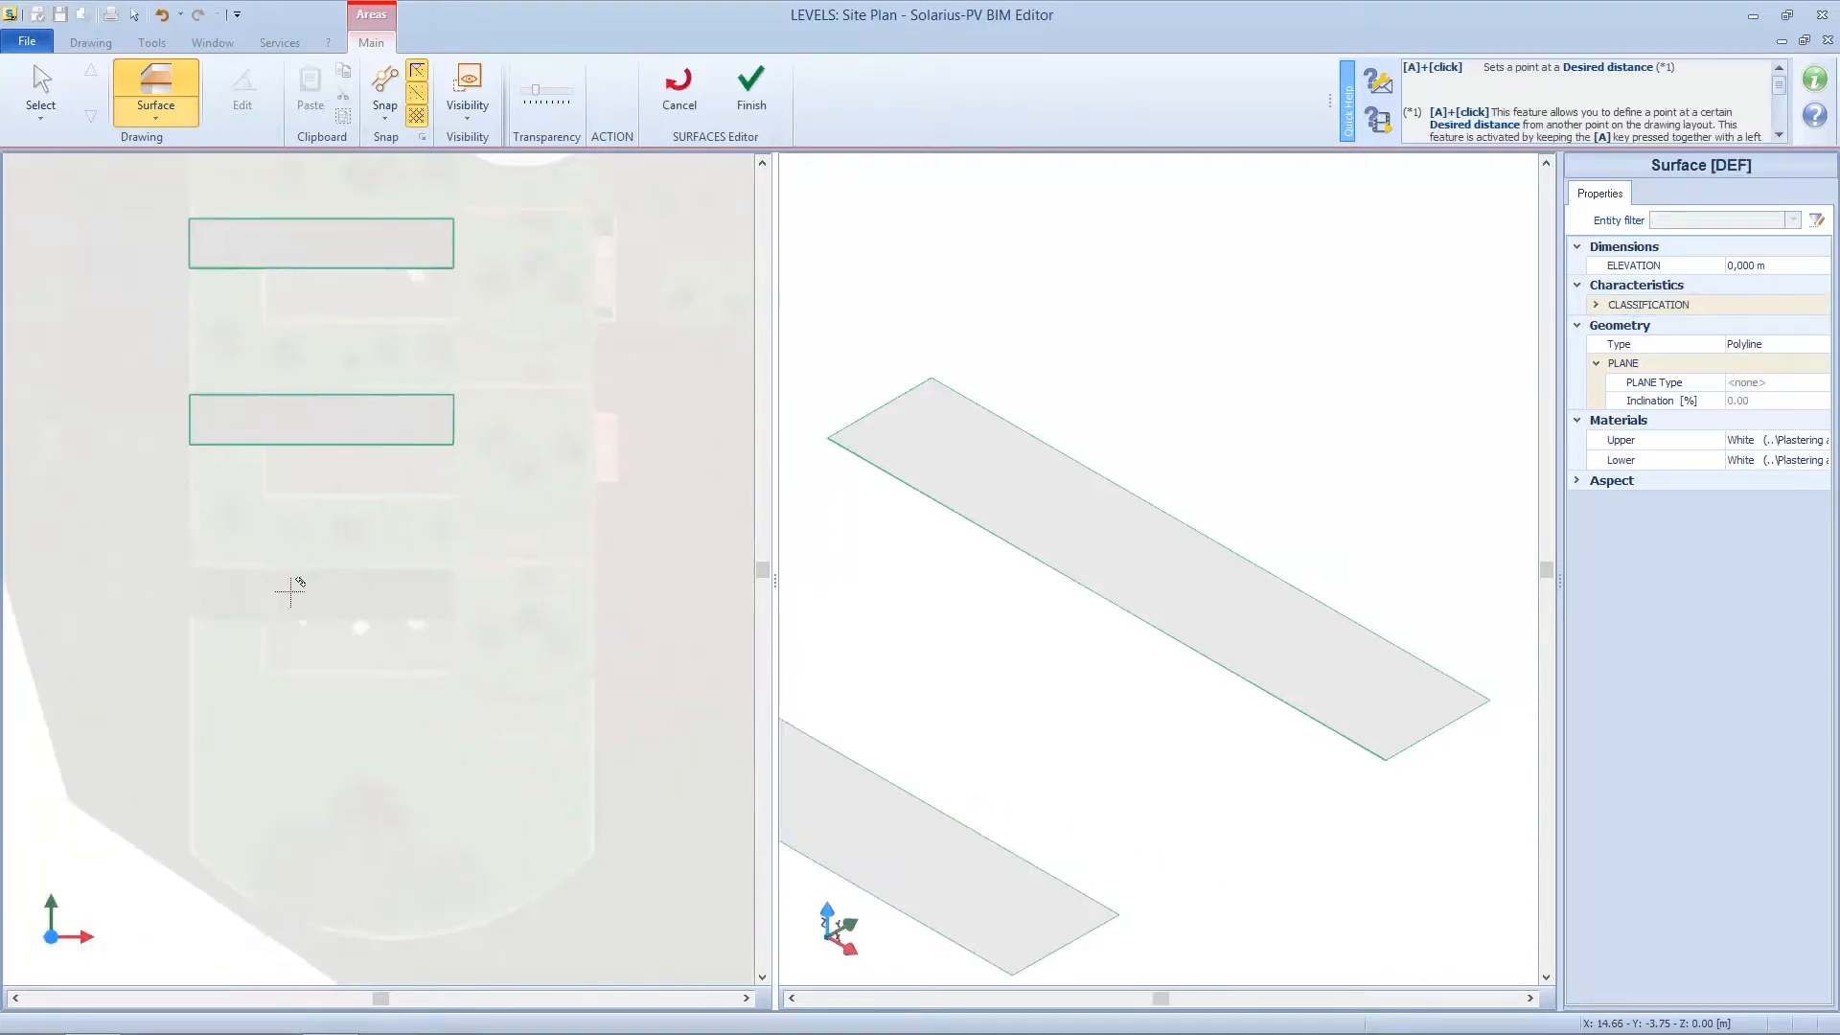
{"action": "left_click", "coordinate": [74, 511]}
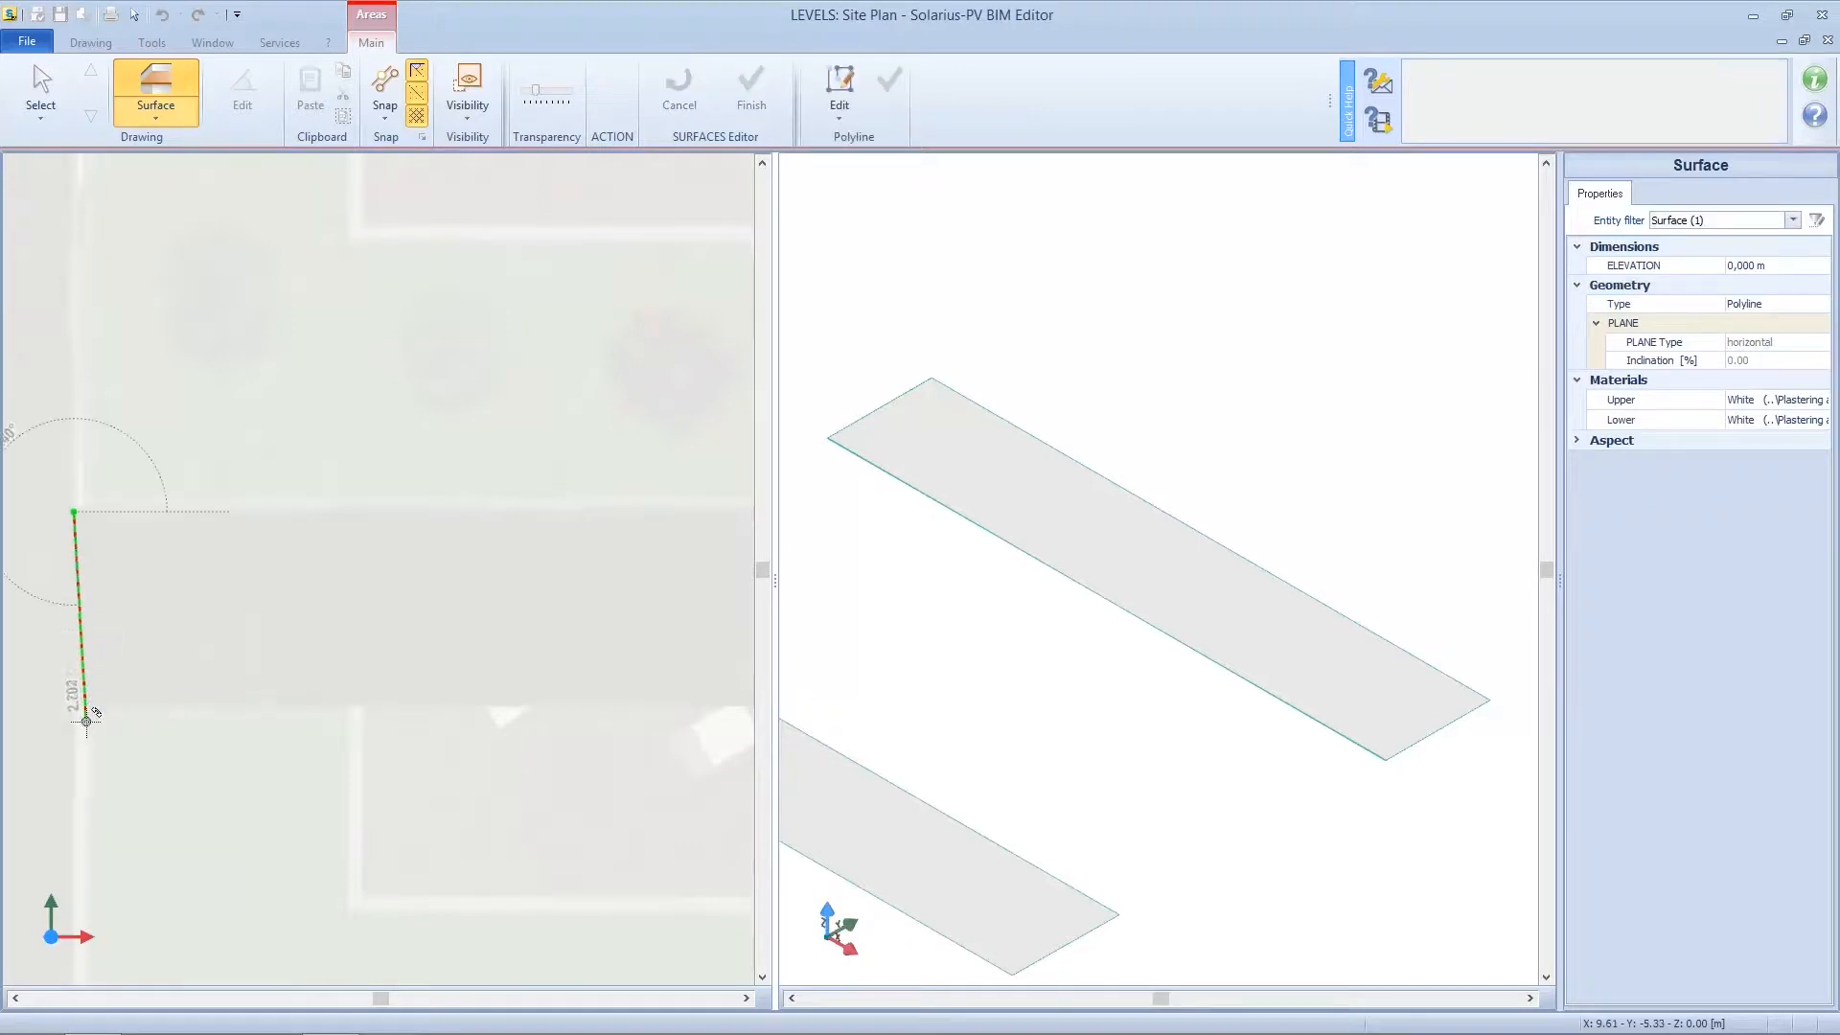
{"action": "left_click", "coordinate": [74, 704]}
{"action": "scroll", "coordinate": [149, 714], "scroll_direction": "down", "scroll_amount": 2}
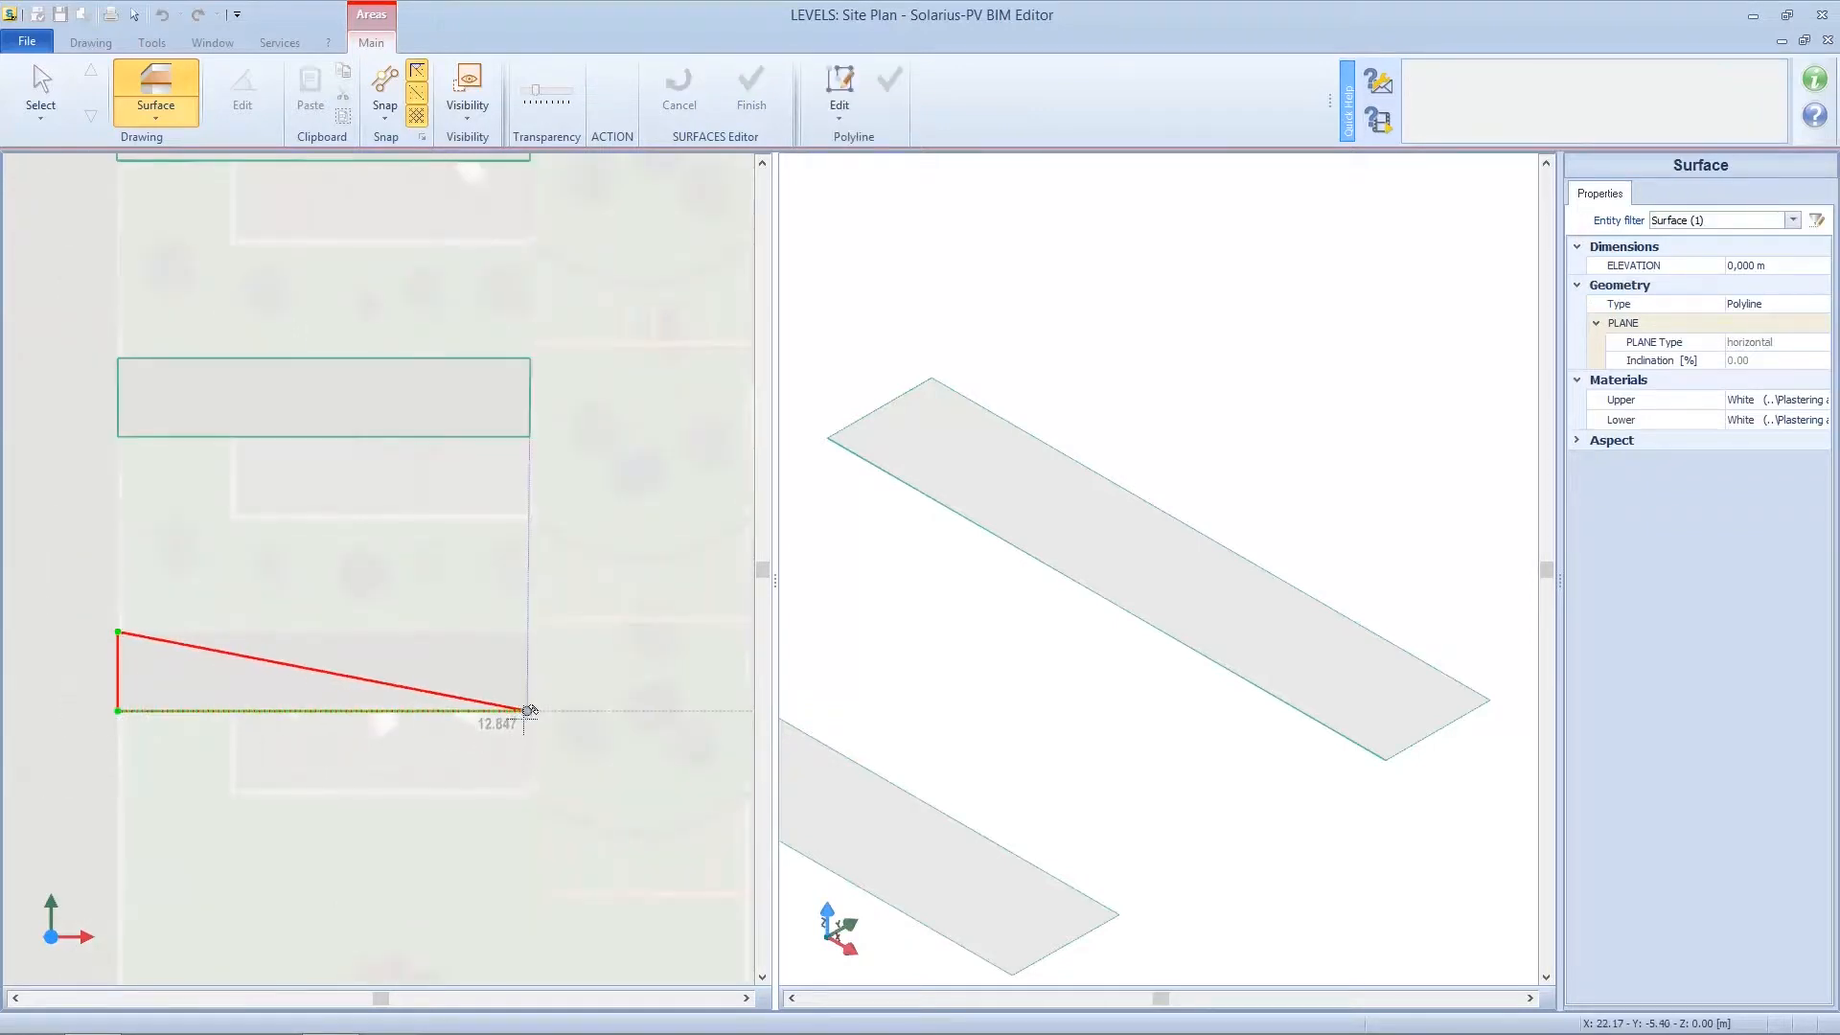
{"action": "left_click", "coordinate": [528, 711]}
{"action": "left_click", "coordinate": [528, 631]}
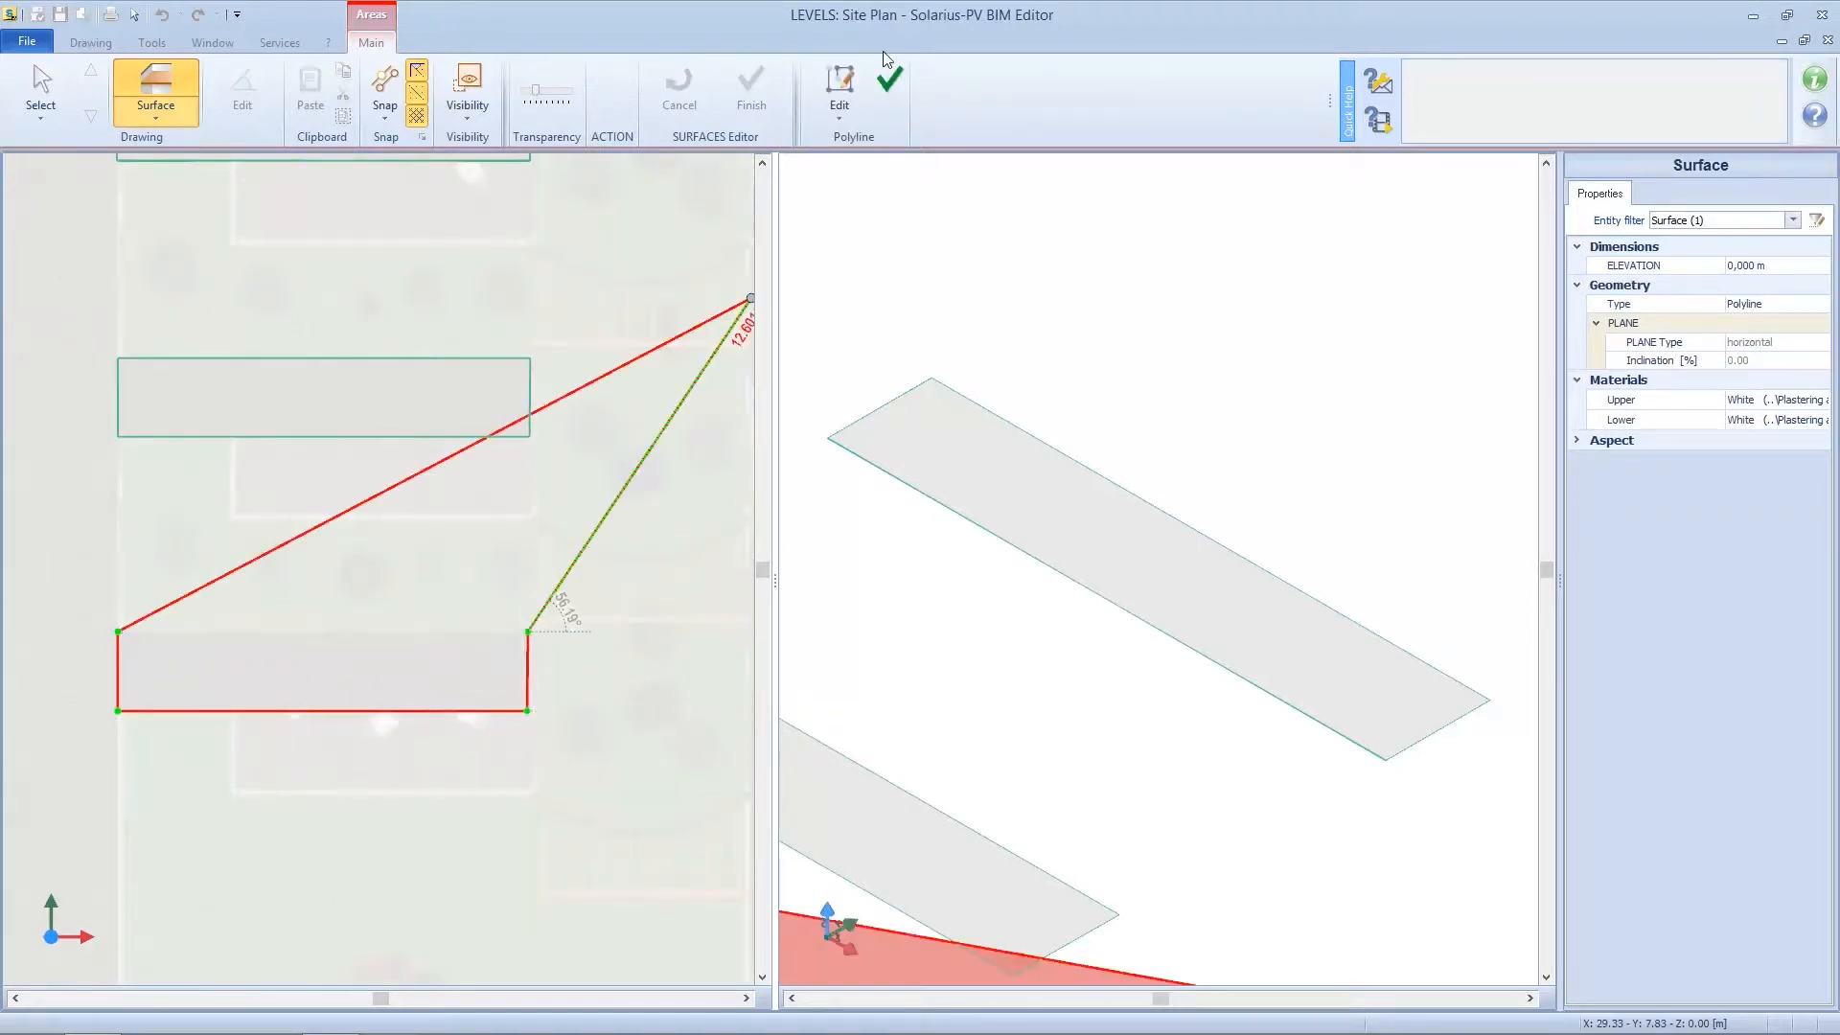
{"action": "left_click", "coordinate": [891, 79]}
- Draw a fourth rectangular surface over the dark roof strip in the garden of the right building
{"action": "scroll", "coordinate": [566, 526], "scroll_direction": "down", "scroll_amount": 3}
{"action": "middle_click_drag", "start_coordinate": [672, 558], "coordinate": [197, 615]}
{"action": "scroll", "coordinate": [525, 533], "scroll_direction": "up", "scroll_amount": 4}
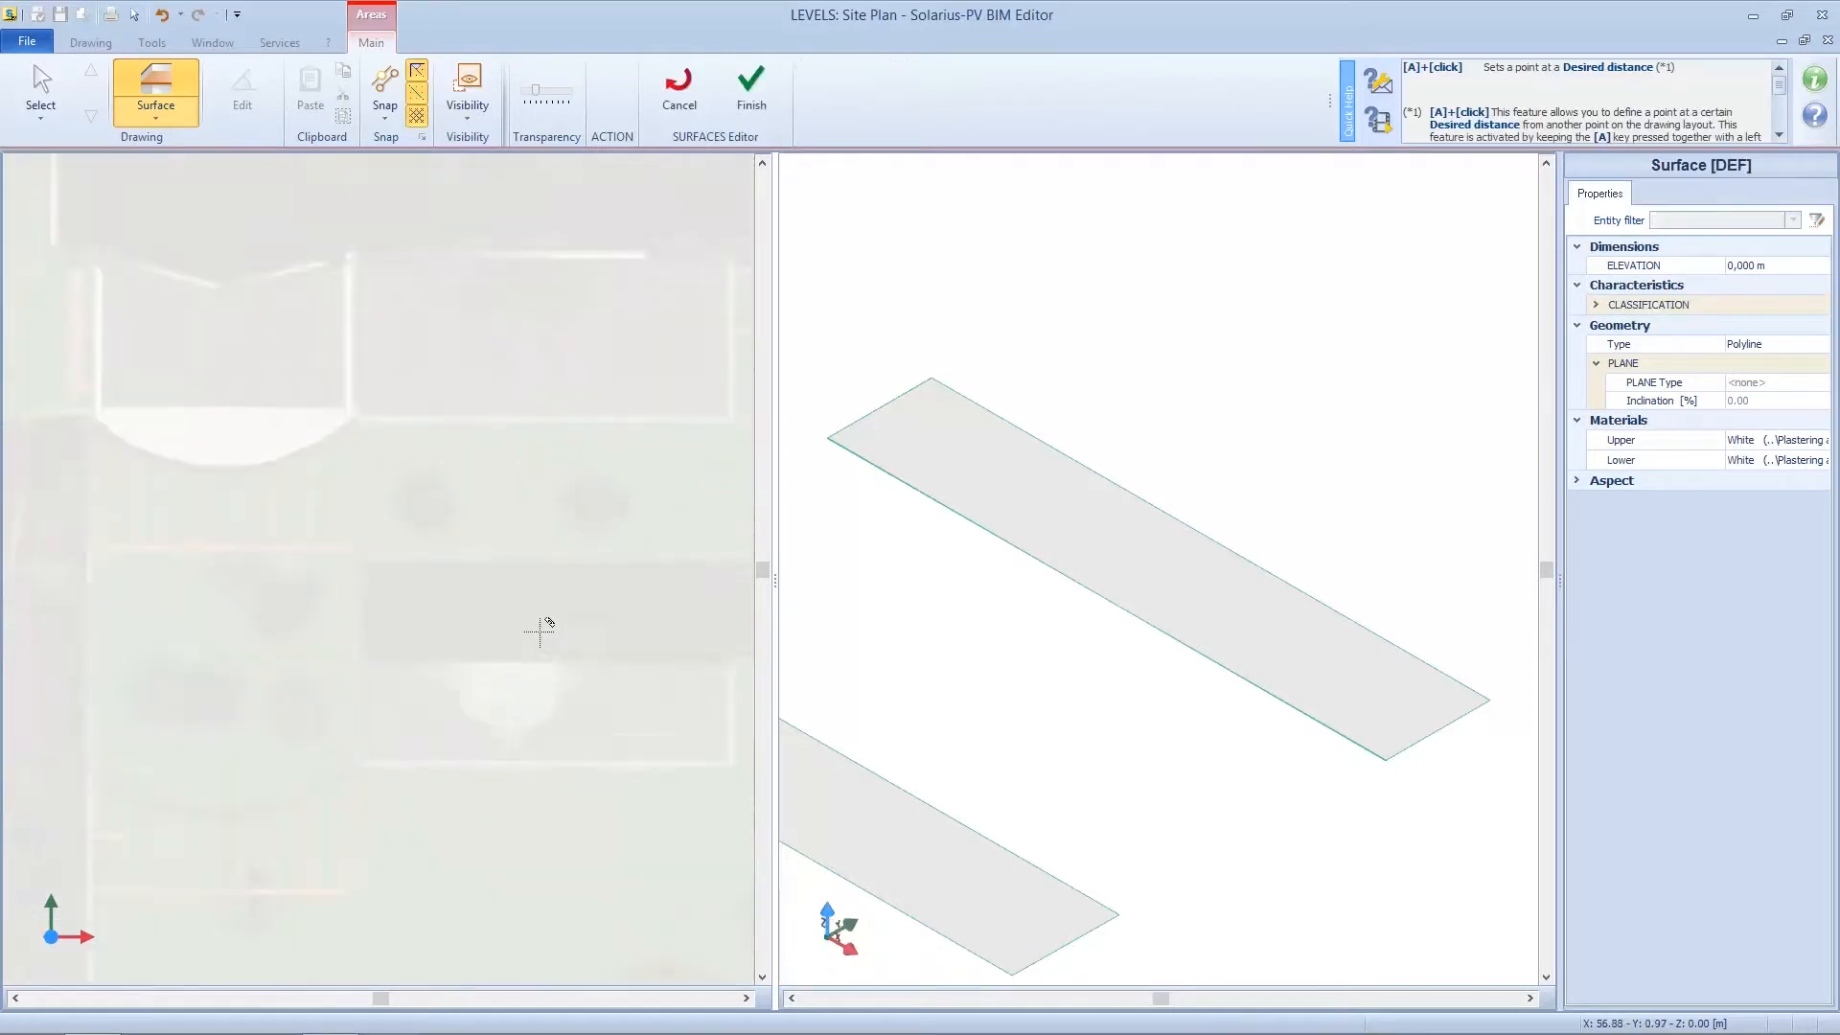
{"action": "middle_click_drag", "start_coordinate": [537, 628], "coordinate": [332, 571]}
{"action": "left_click", "coordinate": [155, 602]}
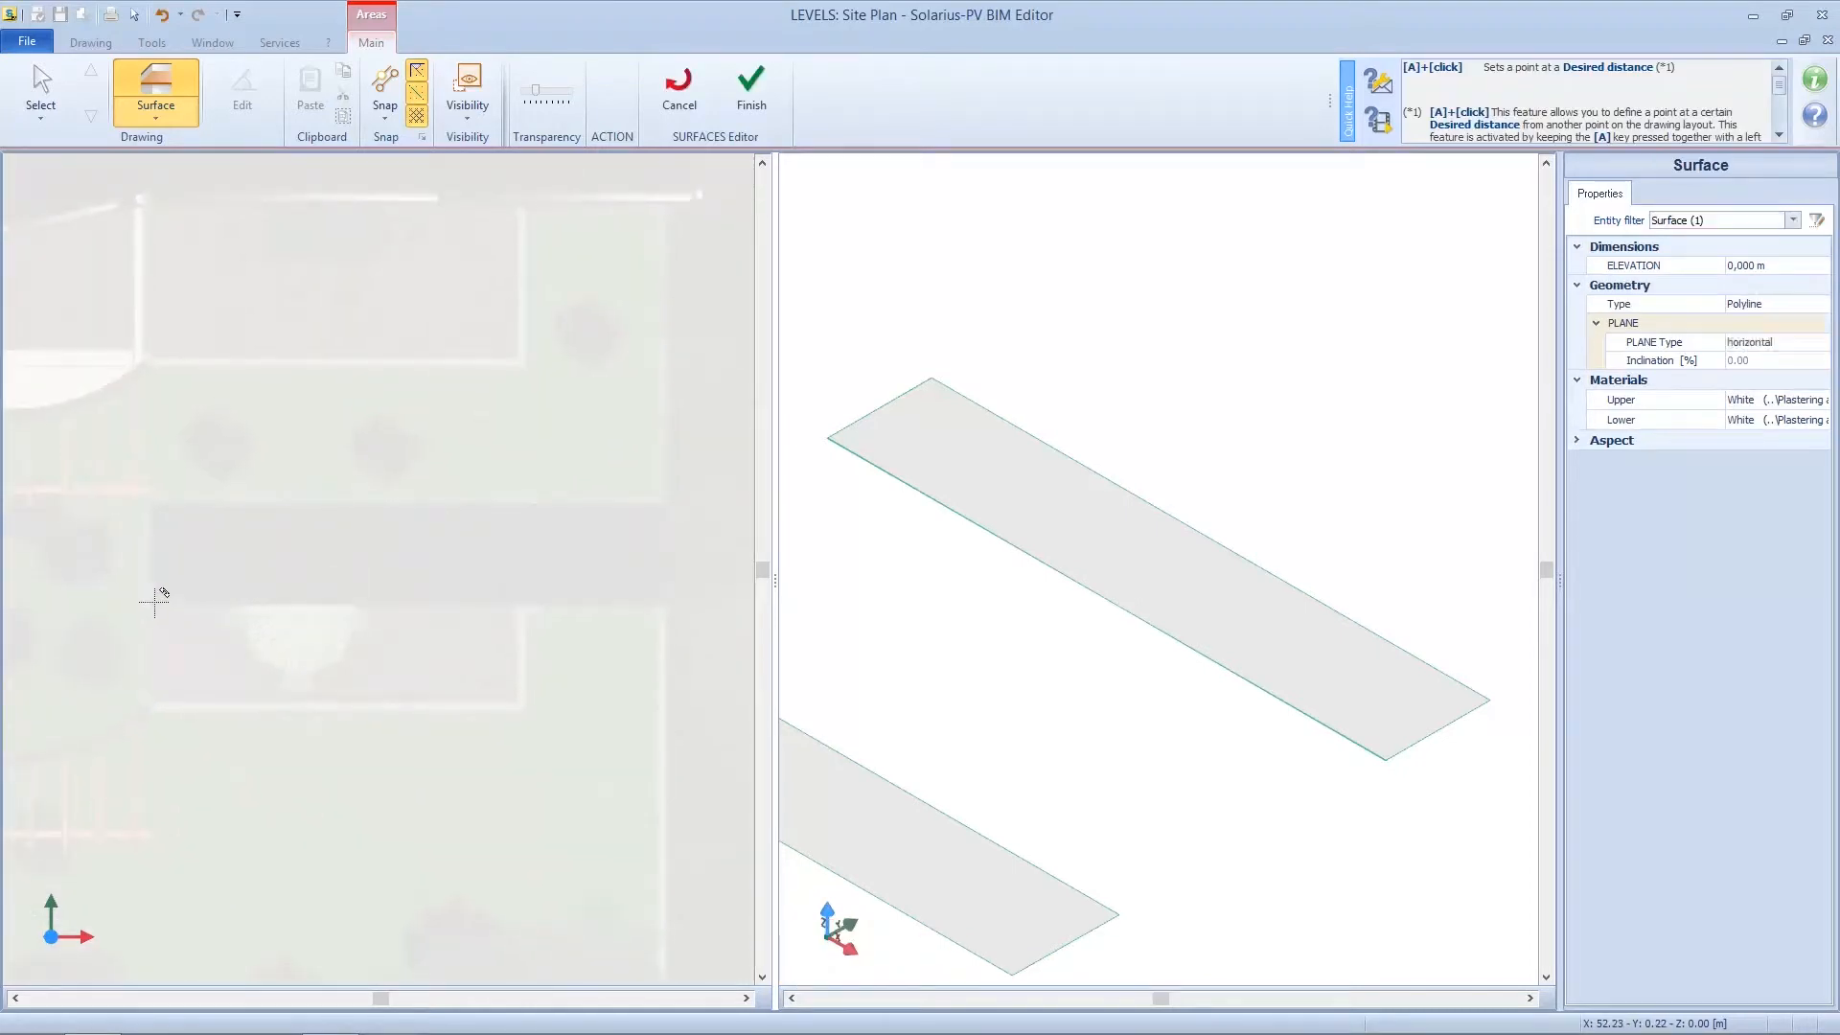
{"action": "left_click", "coordinate": [155, 502]}
{"action": "left_click", "coordinate": [667, 501]}
{"action": "left_click", "coordinate": [669, 605]}
{"action": "key", "text": "Return"}
{"action": "scroll", "coordinate": [625, 479], "scroll_direction": "down", "scroll_amount": 6}
{"action": "middle_click_drag", "start_coordinate": [450, 406], "coordinate": [465, 462]}
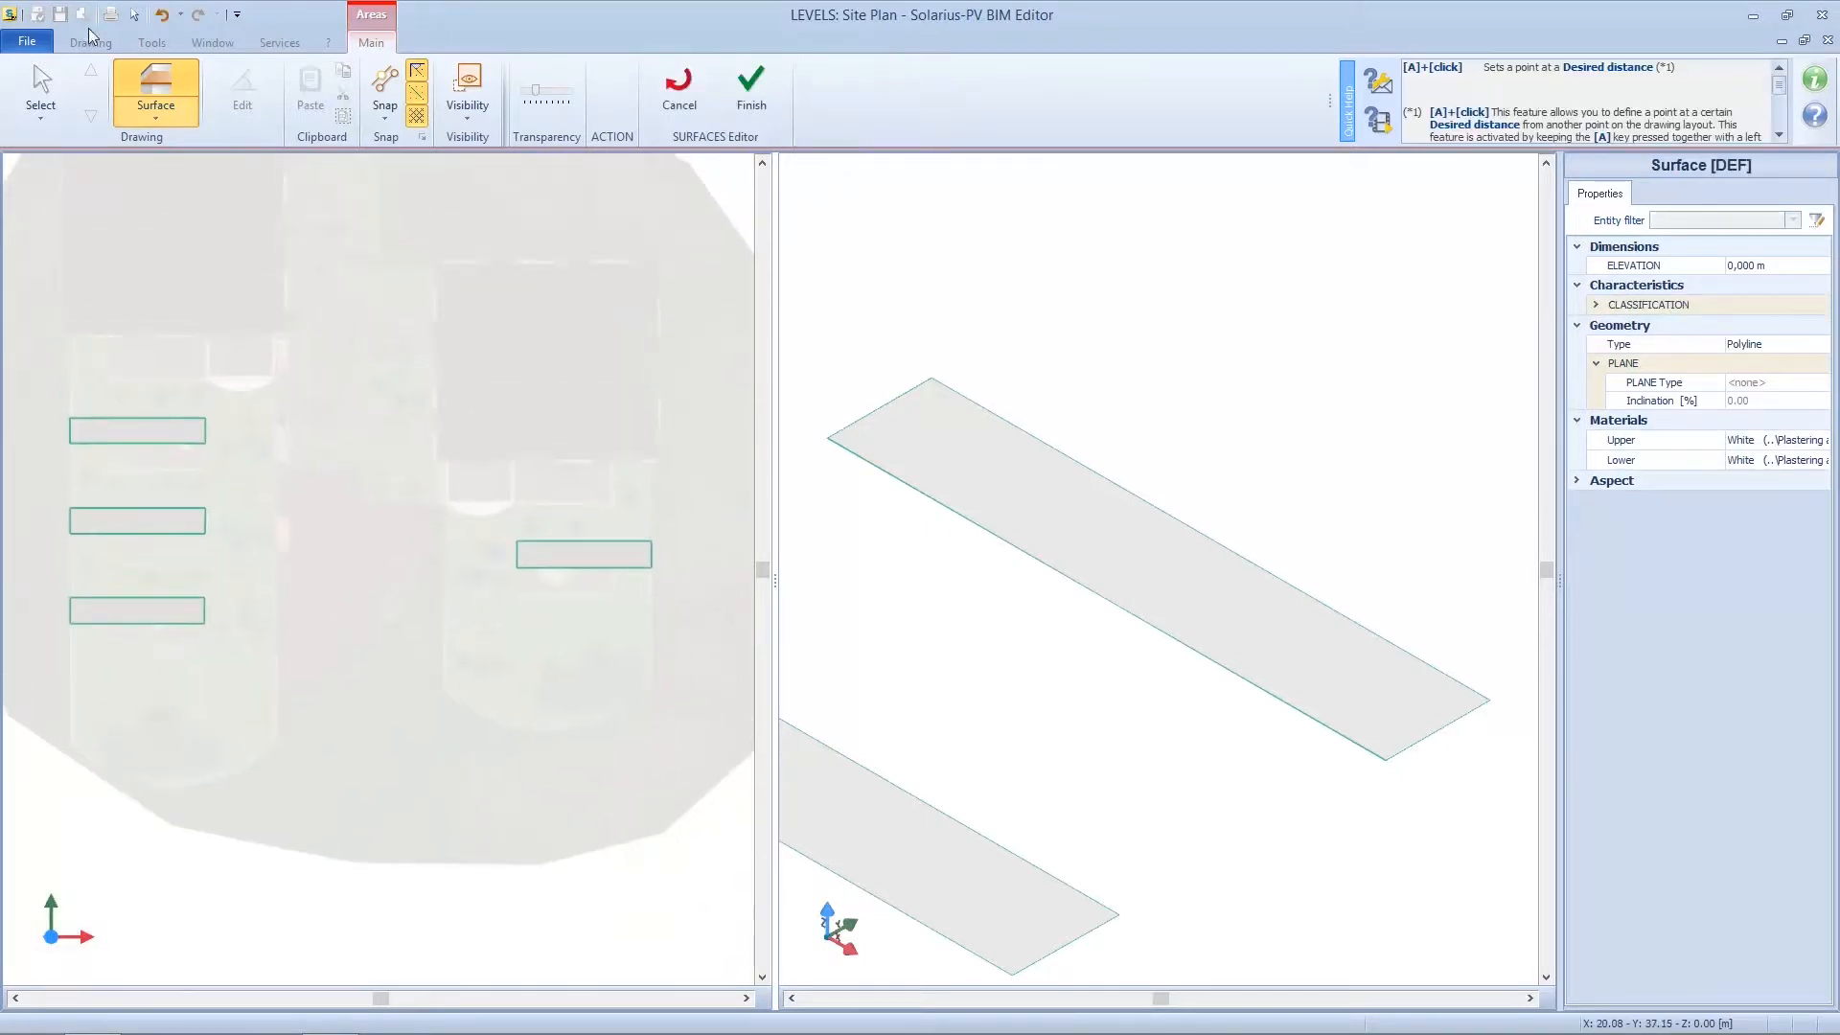
- Select the uppermost of the left building's three surfaces and set its plane type to slope line
{"action": "left_click", "coordinate": [39, 81]}
{"action": "scroll", "coordinate": [975, 518], "scroll_direction": "down", "scroll_amount": 1}
{"action": "scroll", "coordinate": [974, 513], "scroll_direction": "down", "scroll_amount": 2}
{"action": "middle_click_drag", "start_coordinate": [1010, 529], "coordinate": [1059, 540]}
{"action": "scroll", "coordinate": [1060, 540], "scroll_direction": "down", "scroll_amount": 2}
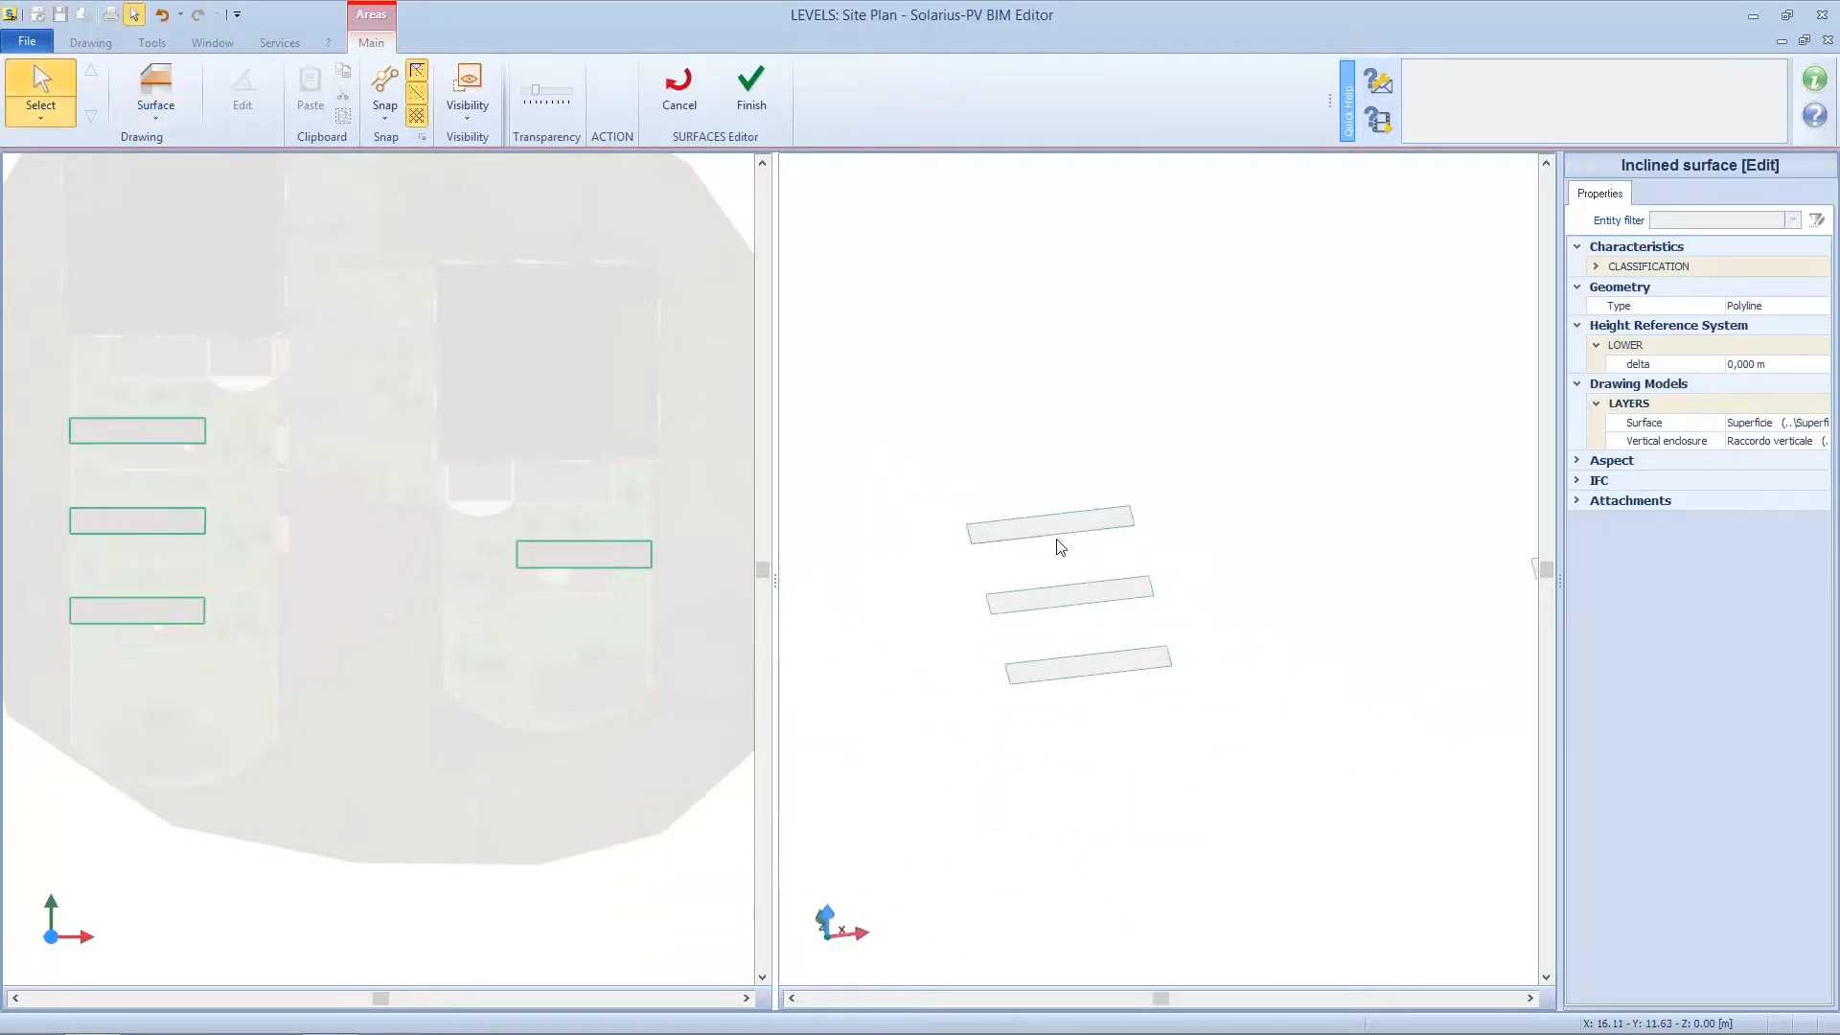
{"action": "left_click", "coordinate": [1024, 526]}
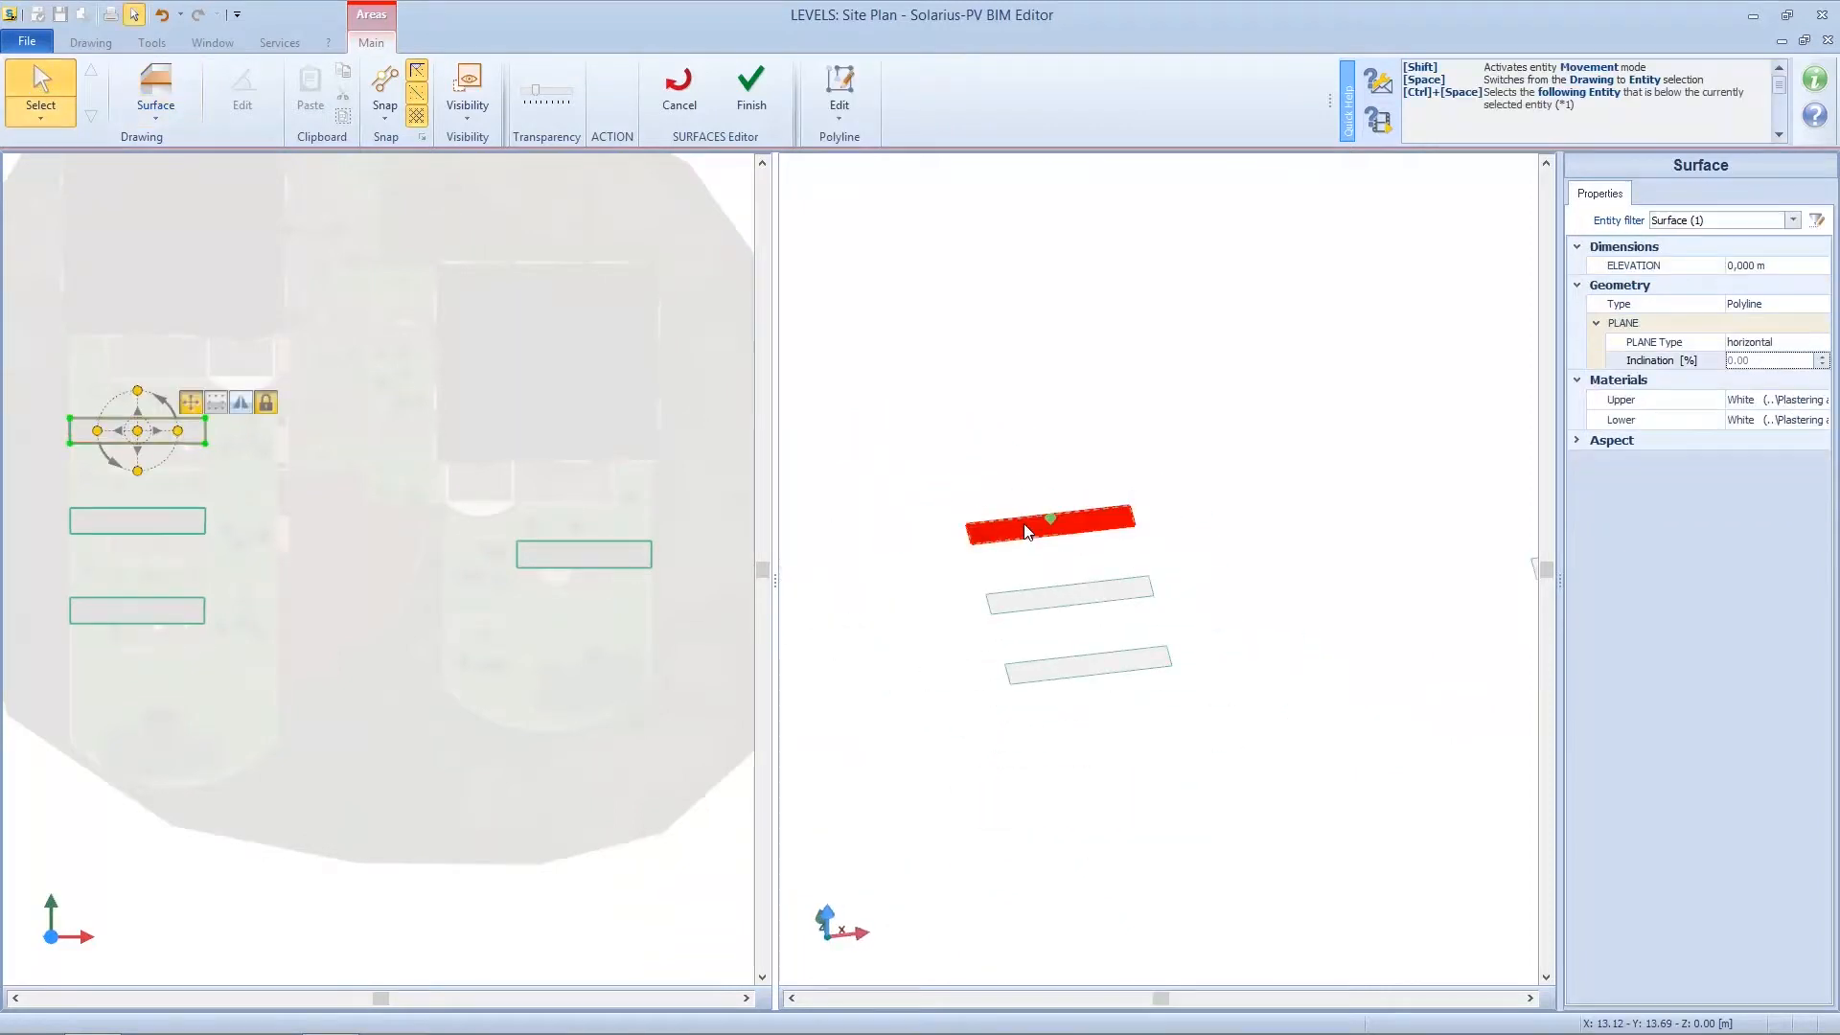
{"action": "left_click", "coordinate": [1775, 341]}
{"action": "left_click", "coordinate": [1777, 342]}
{"action": "left_click", "coordinate": [1755, 384]}
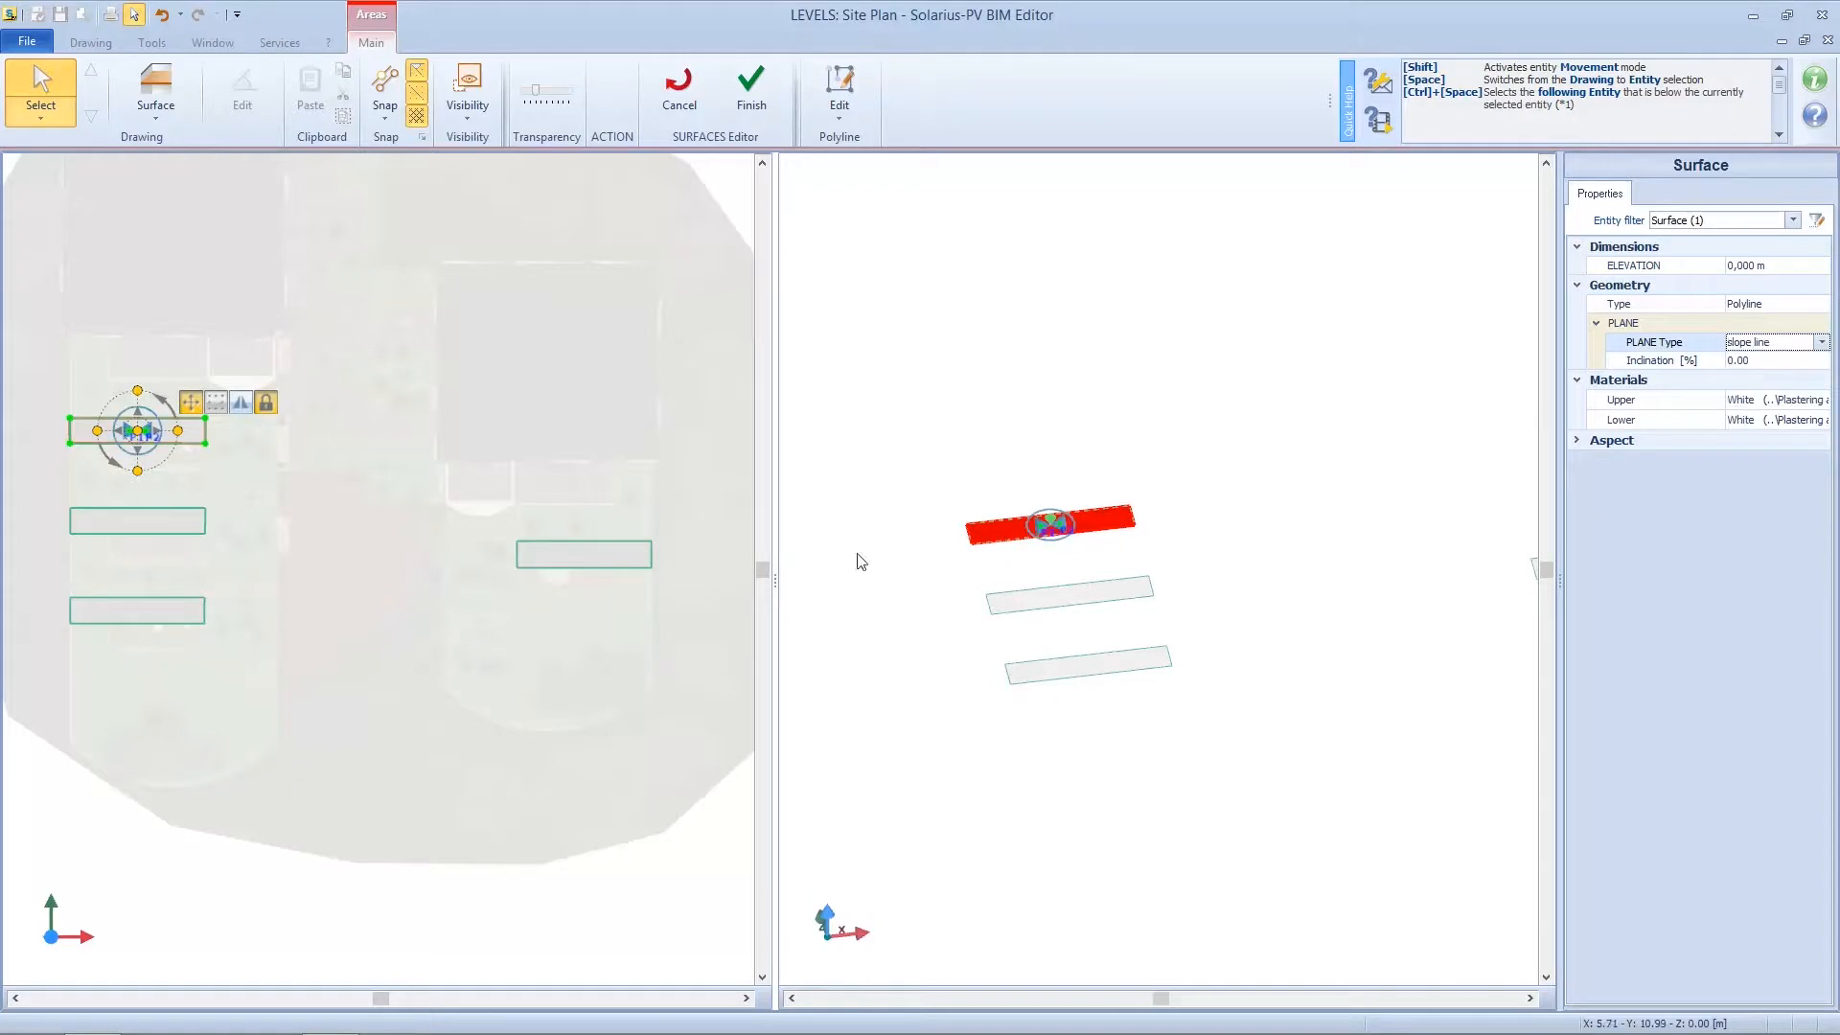
- Place slope line ends P1 and P2 on the surface's upper-left and lower-left corners and set its inclination to 25%
{"action": "scroll", "coordinate": [94, 429], "scroll_direction": "up", "scroll_amount": 5}
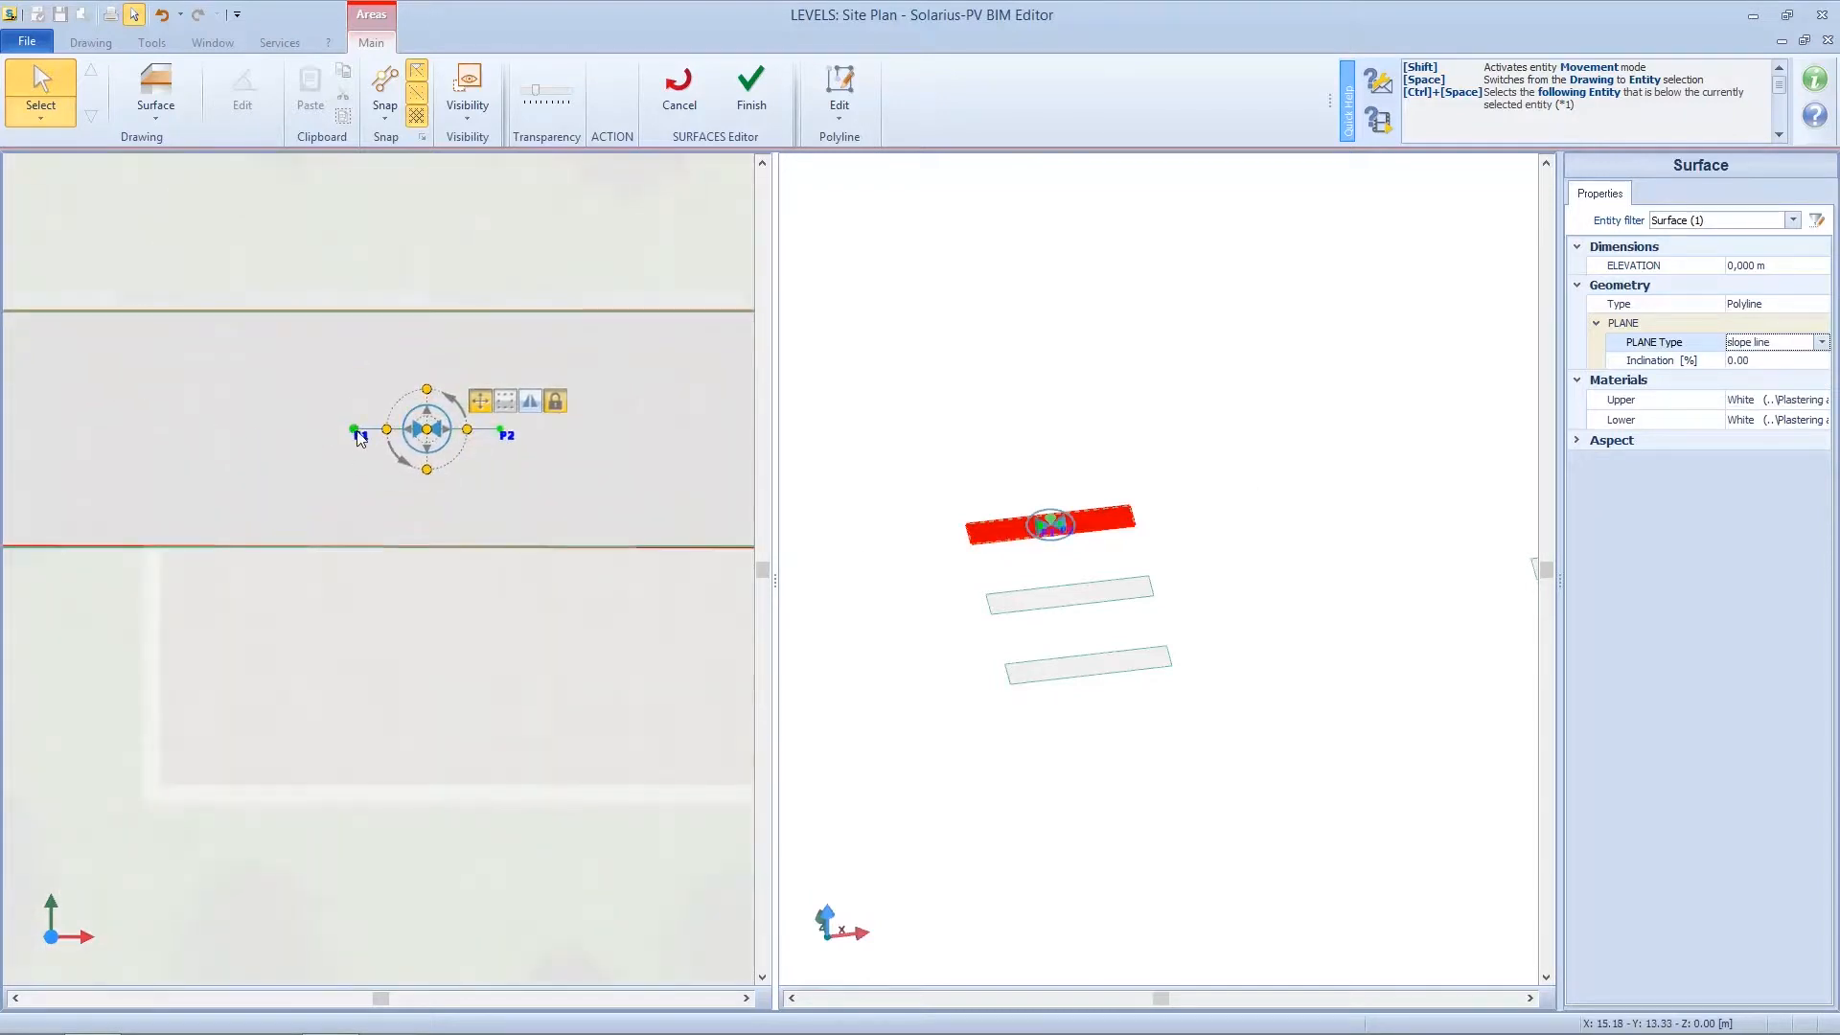
{"action": "left_click_drag", "start_coordinate": [353, 429], "coordinate": [180, 398]}
{"action": "scroll", "coordinate": [359, 434], "scroll_direction": "down", "scroll_amount": 5}
{"action": "scroll", "coordinate": [412, 436], "scroll_direction": "up", "scroll_amount": 4}
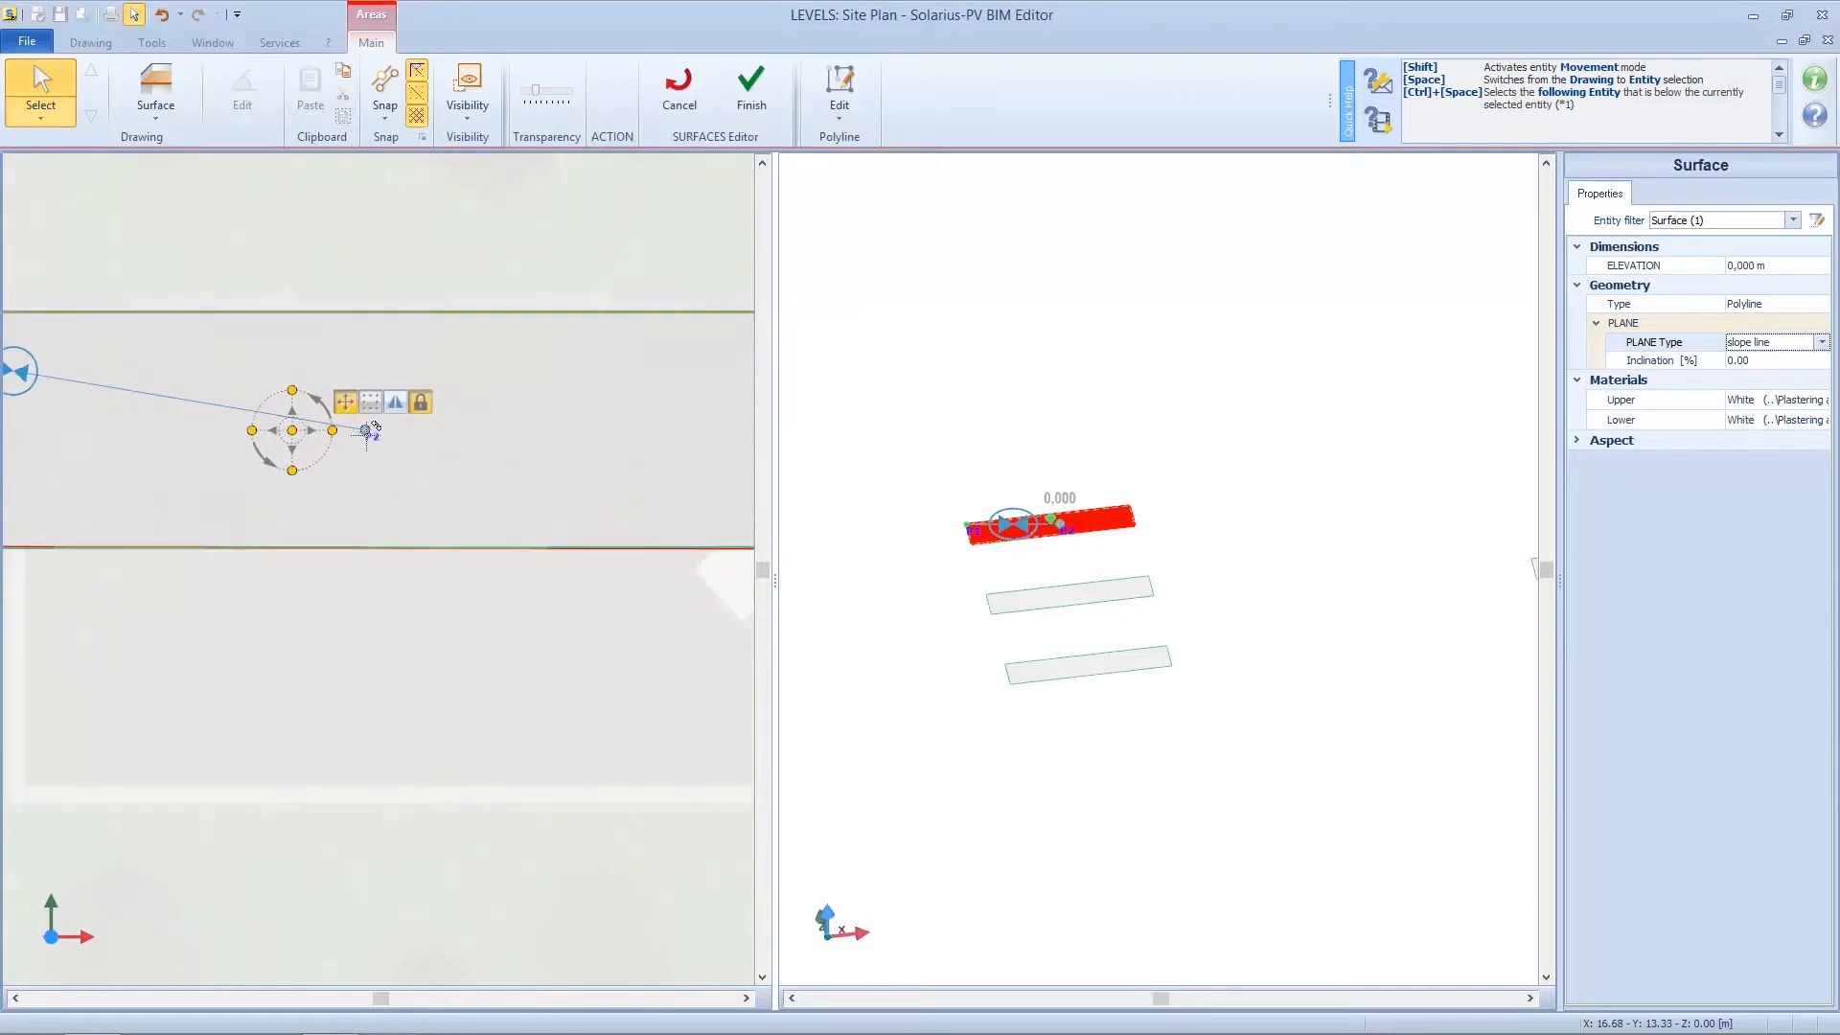
{"action": "scroll", "coordinate": [374, 422], "scroll_direction": "down", "scroll_amount": 4}
{"action": "left_click_drag", "start_coordinate": [368, 428], "coordinate": [150, 479]}
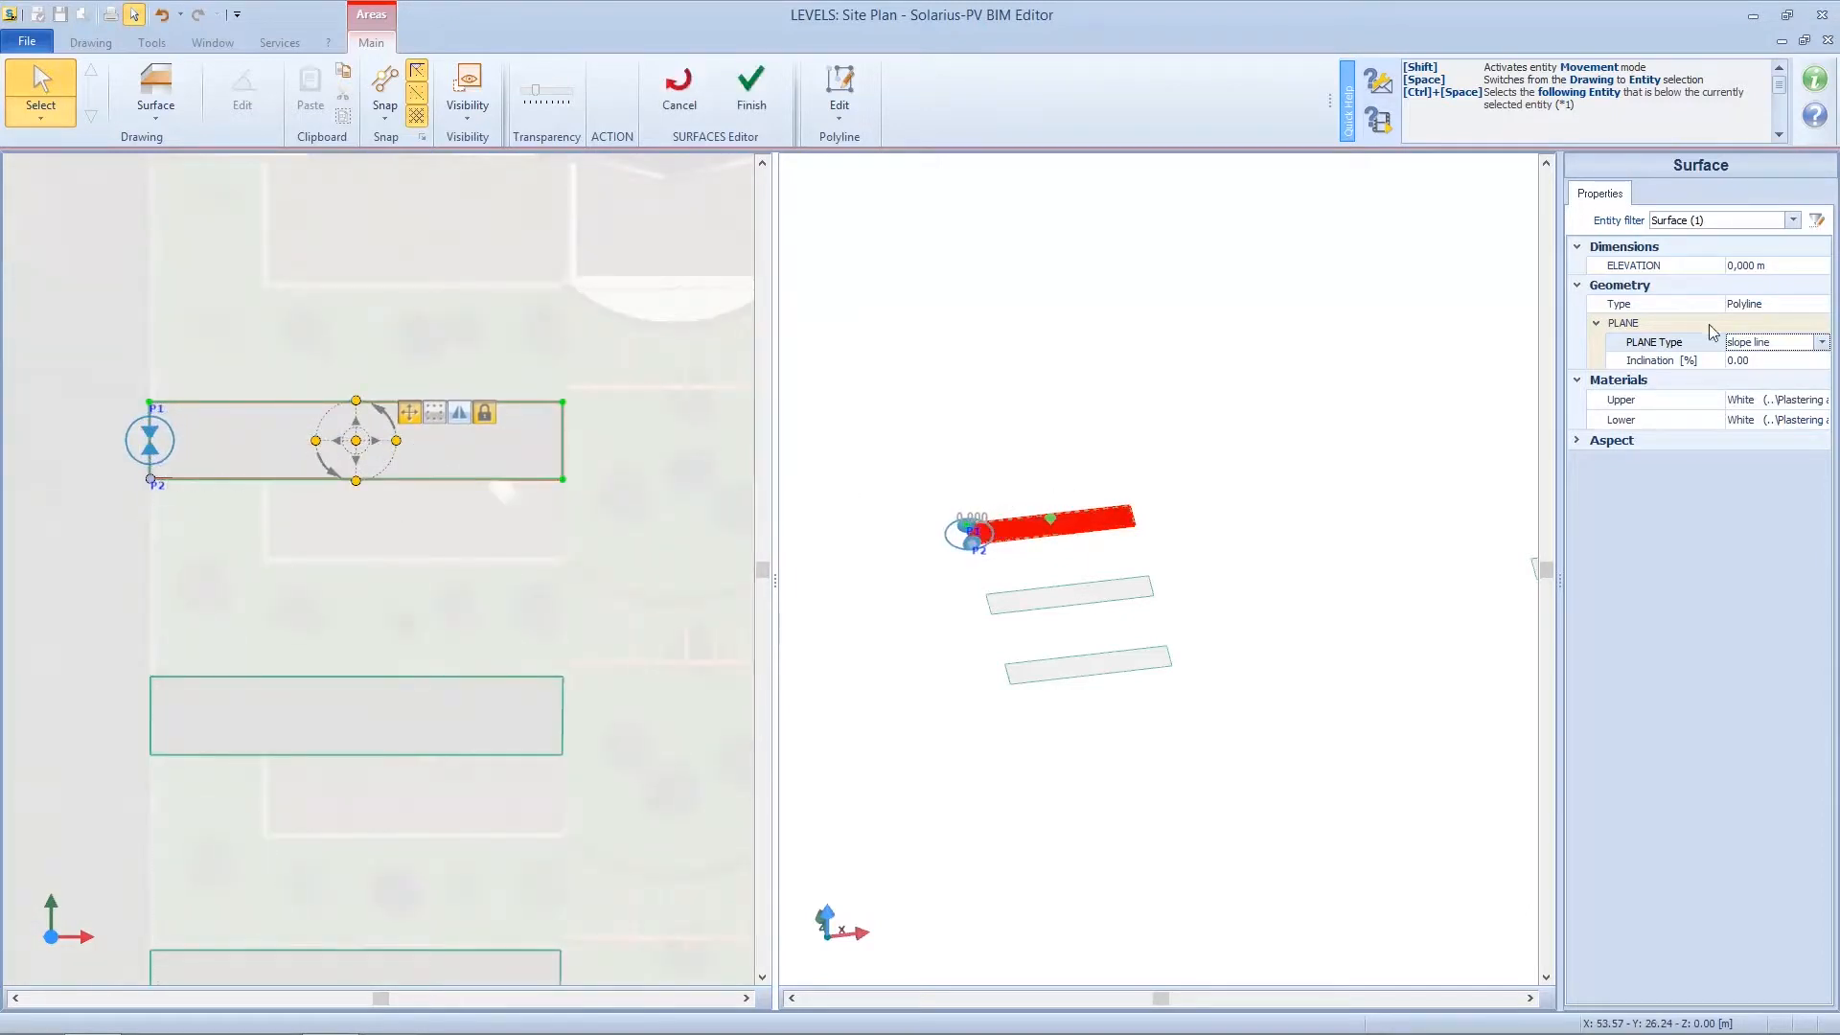
{"action": "left_click", "coordinate": [1754, 364]}
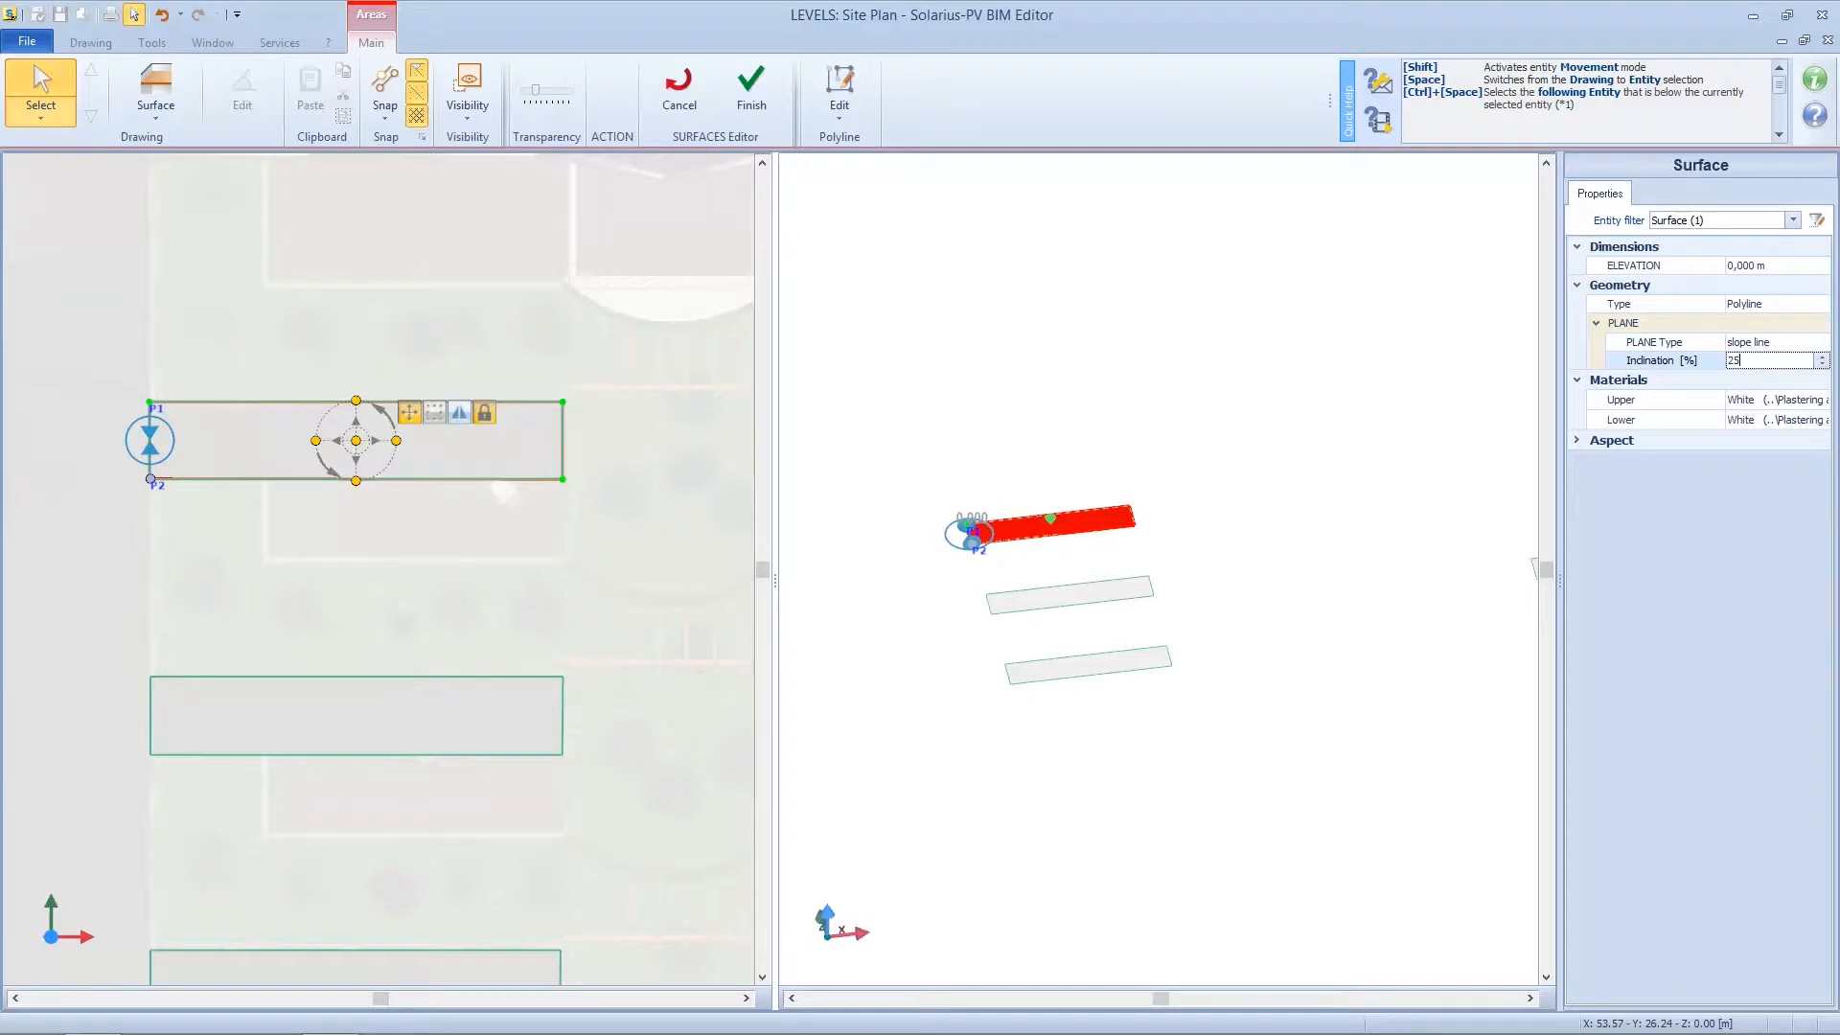
{"action": "key", "text": "Return"}
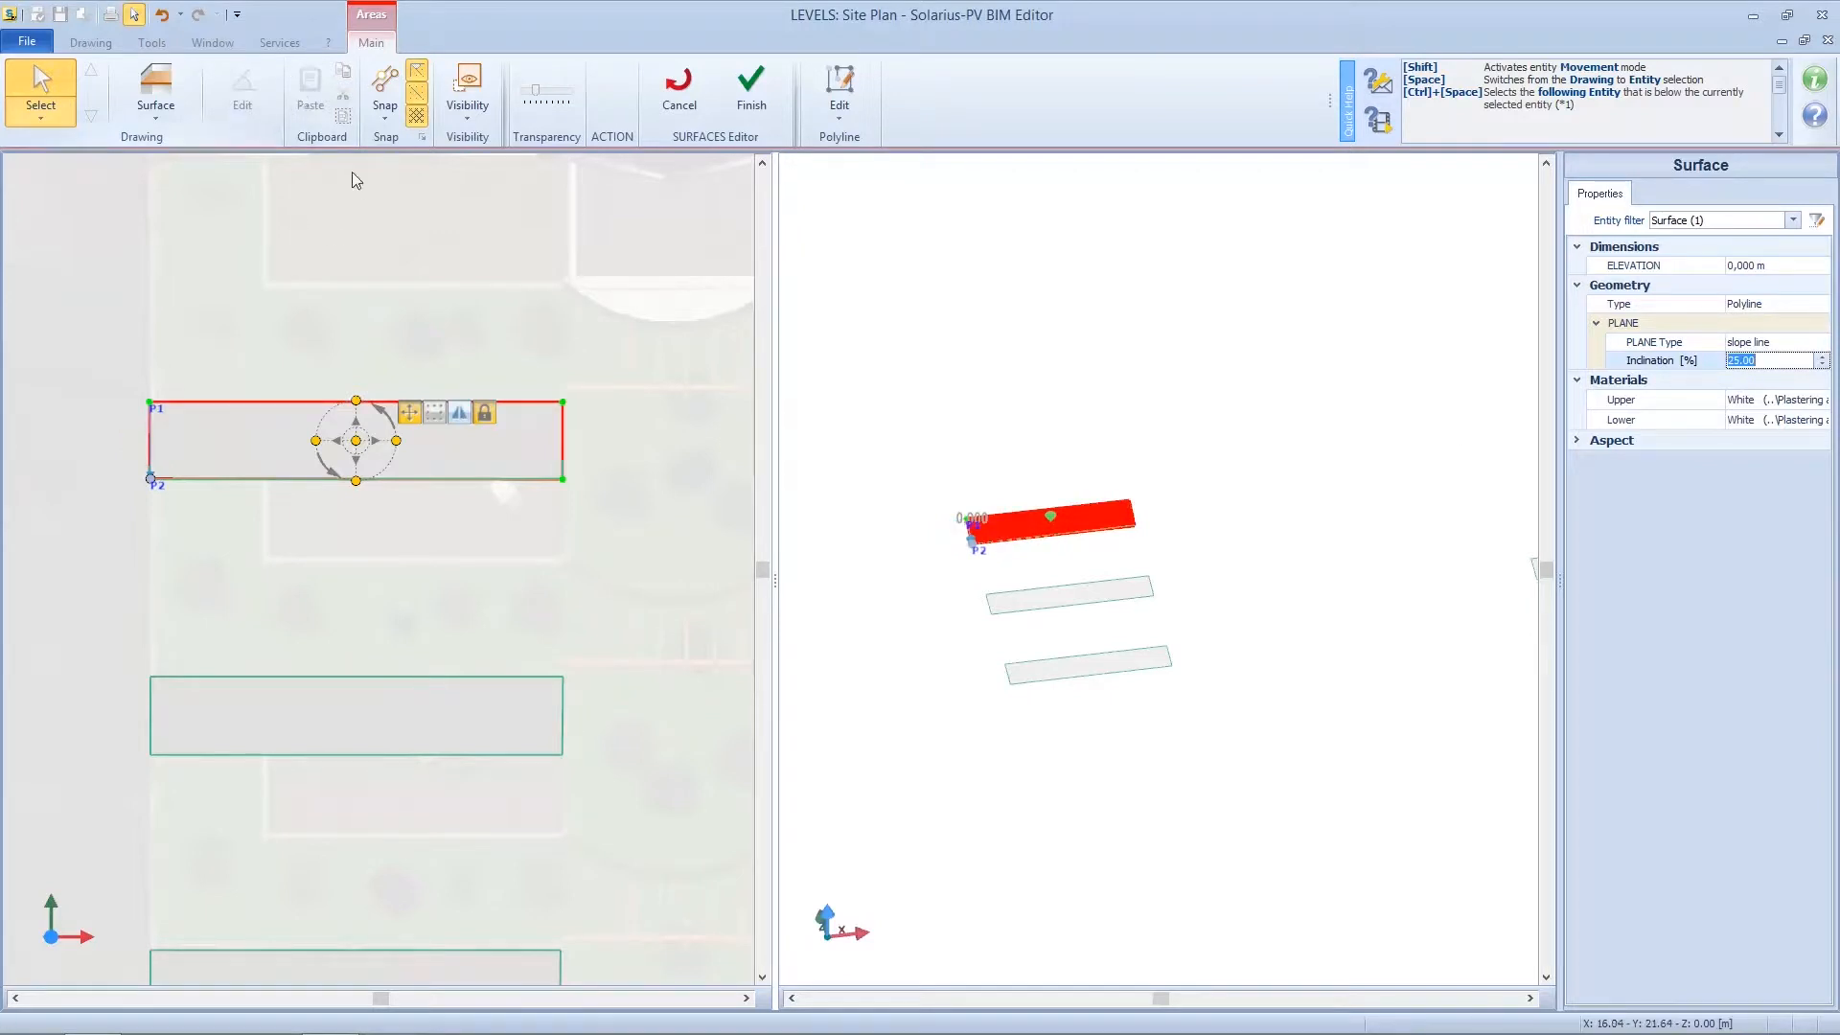
- Change the plane type of the left building's middle surface to slope line
{"action": "left_click", "coordinate": [1070, 594]}
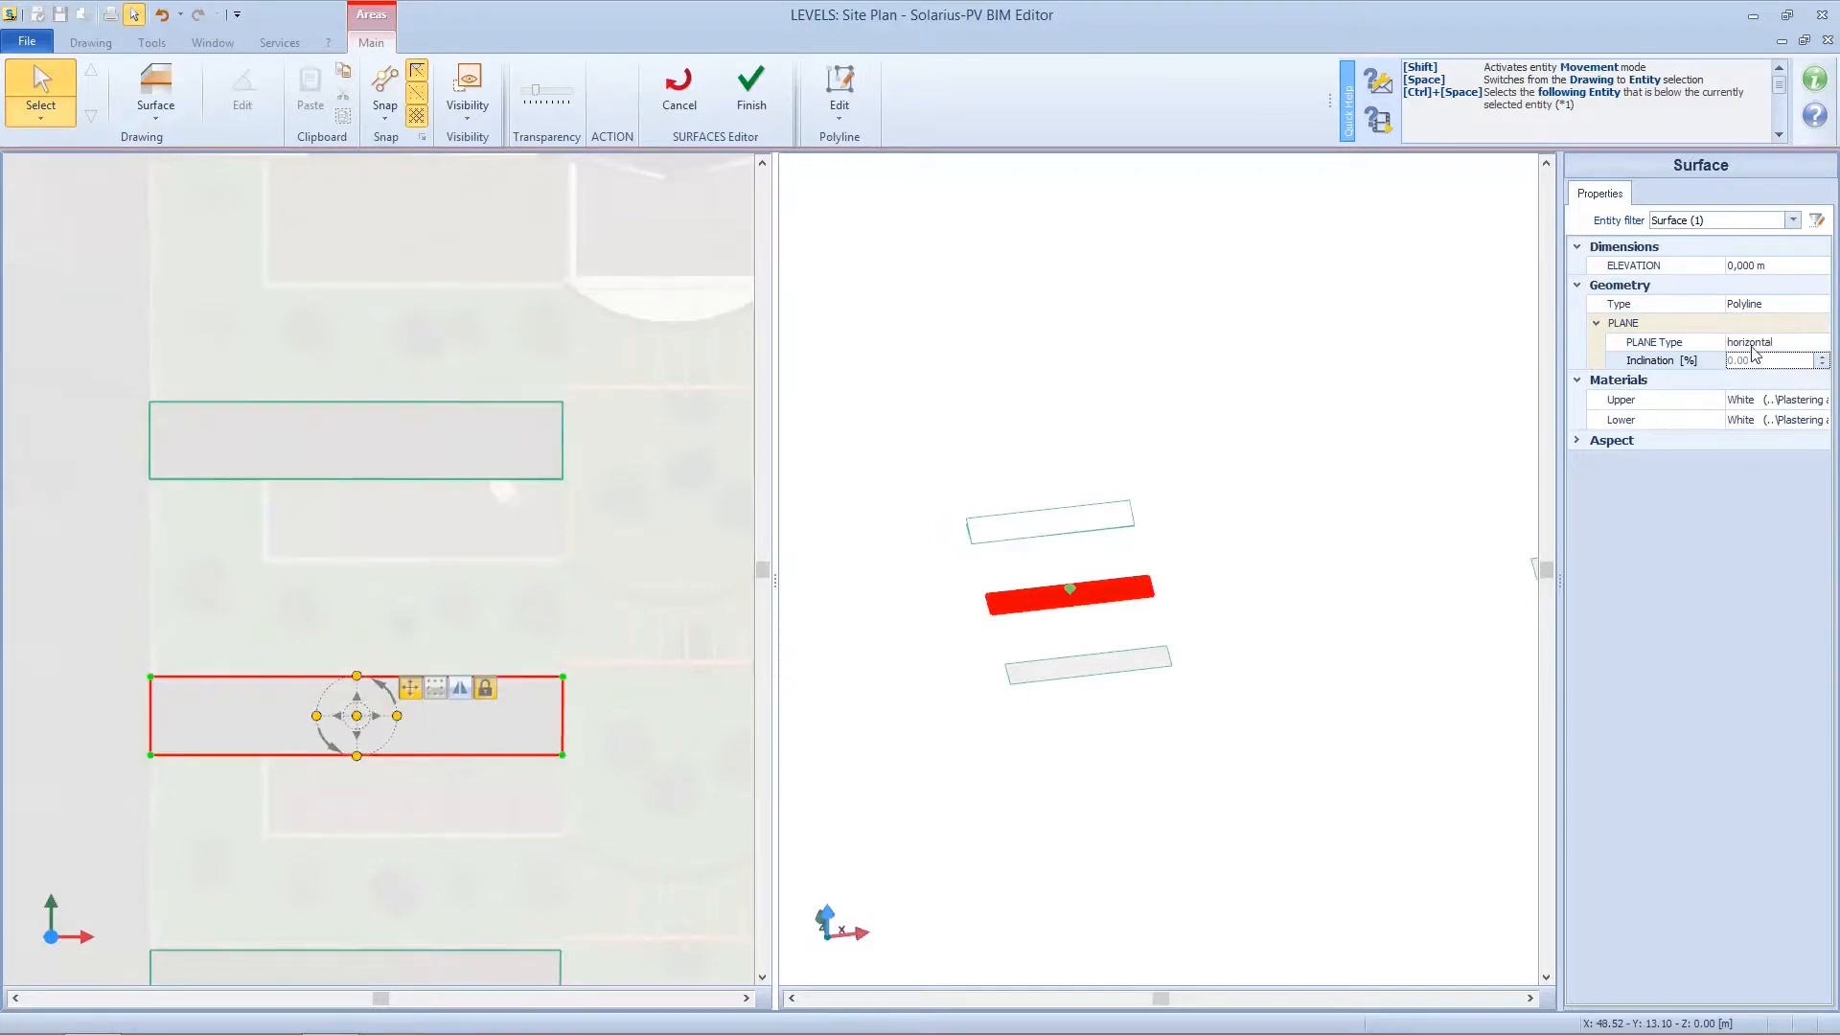
{"action": "left_click", "coordinate": [1761, 346]}
{"action": "left_click", "coordinate": [1764, 348]}
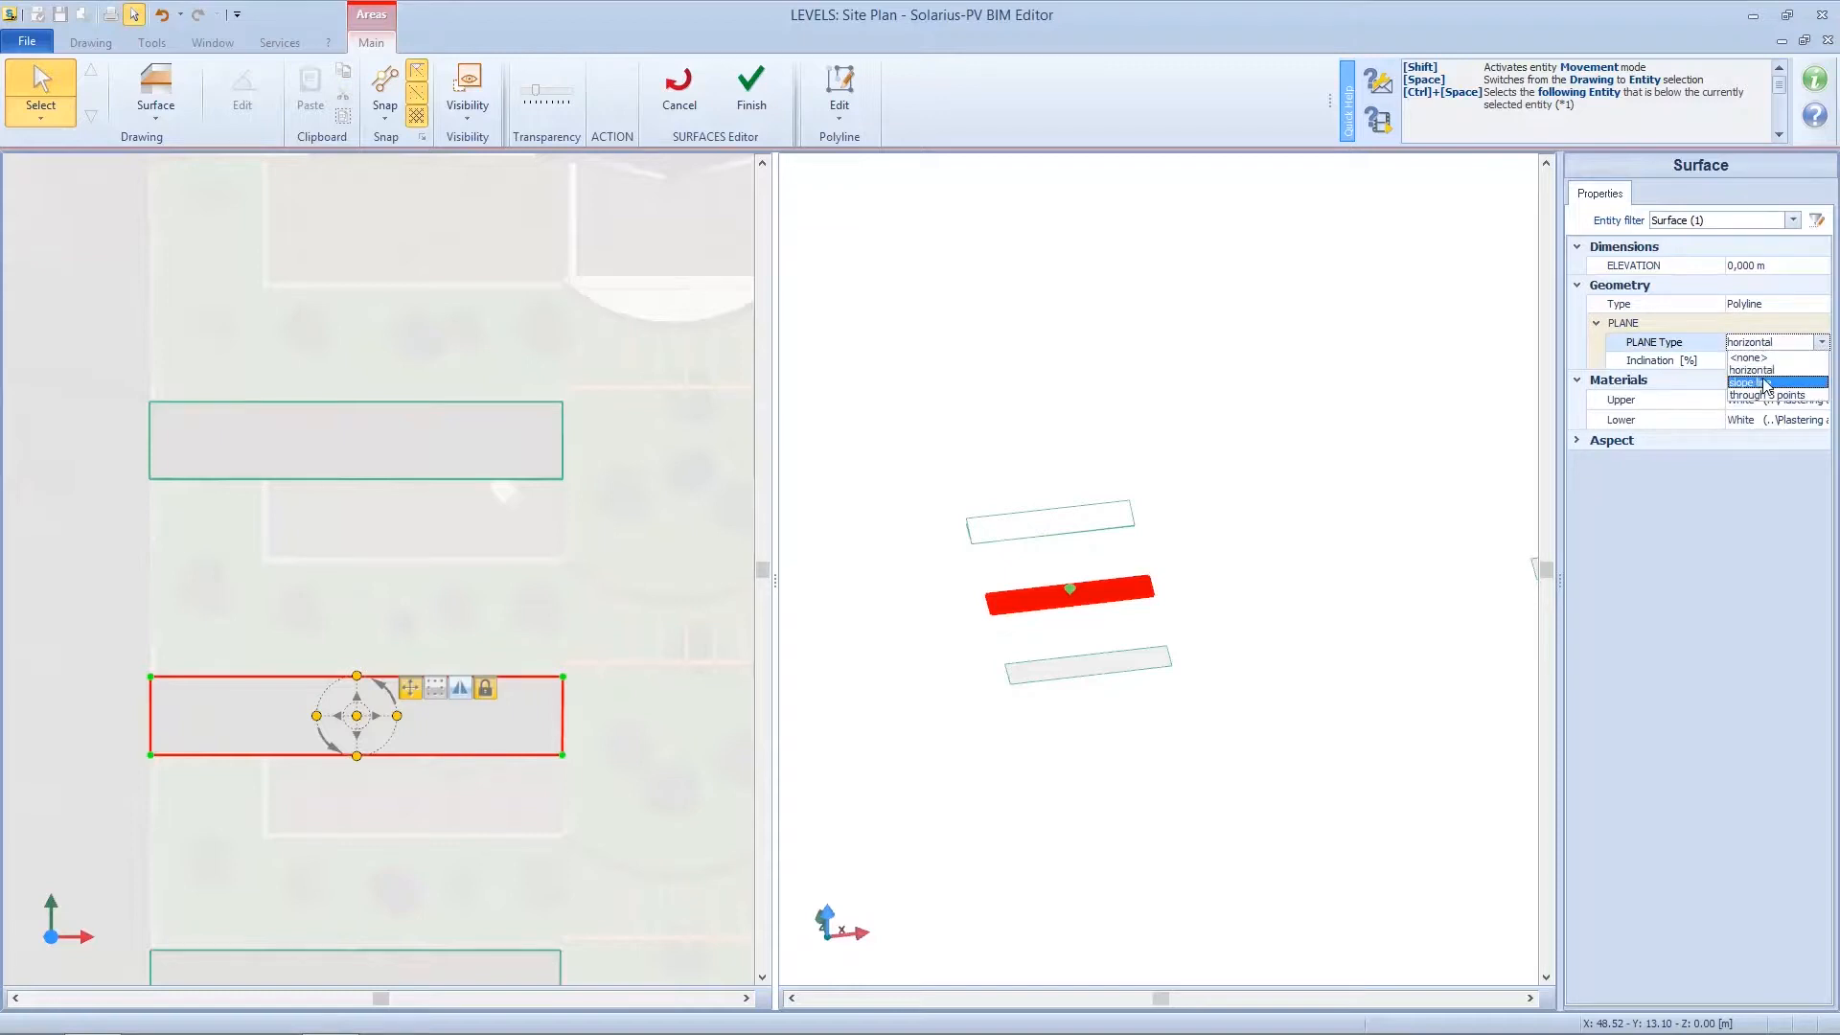
{"action": "left_click", "coordinate": [1761, 382]}
- Align the middle surface's slope line with its left edge, P1 at the upper and P2 at the lower corner, and set 25% inclination
{"action": "scroll", "coordinate": [301, 734], "scroll_direction": "up", "scroll_amount": 5}
{"action": "scroll", "coordinate": [301, 732], "scroll_direction": "up", "scroll_amount": 2}
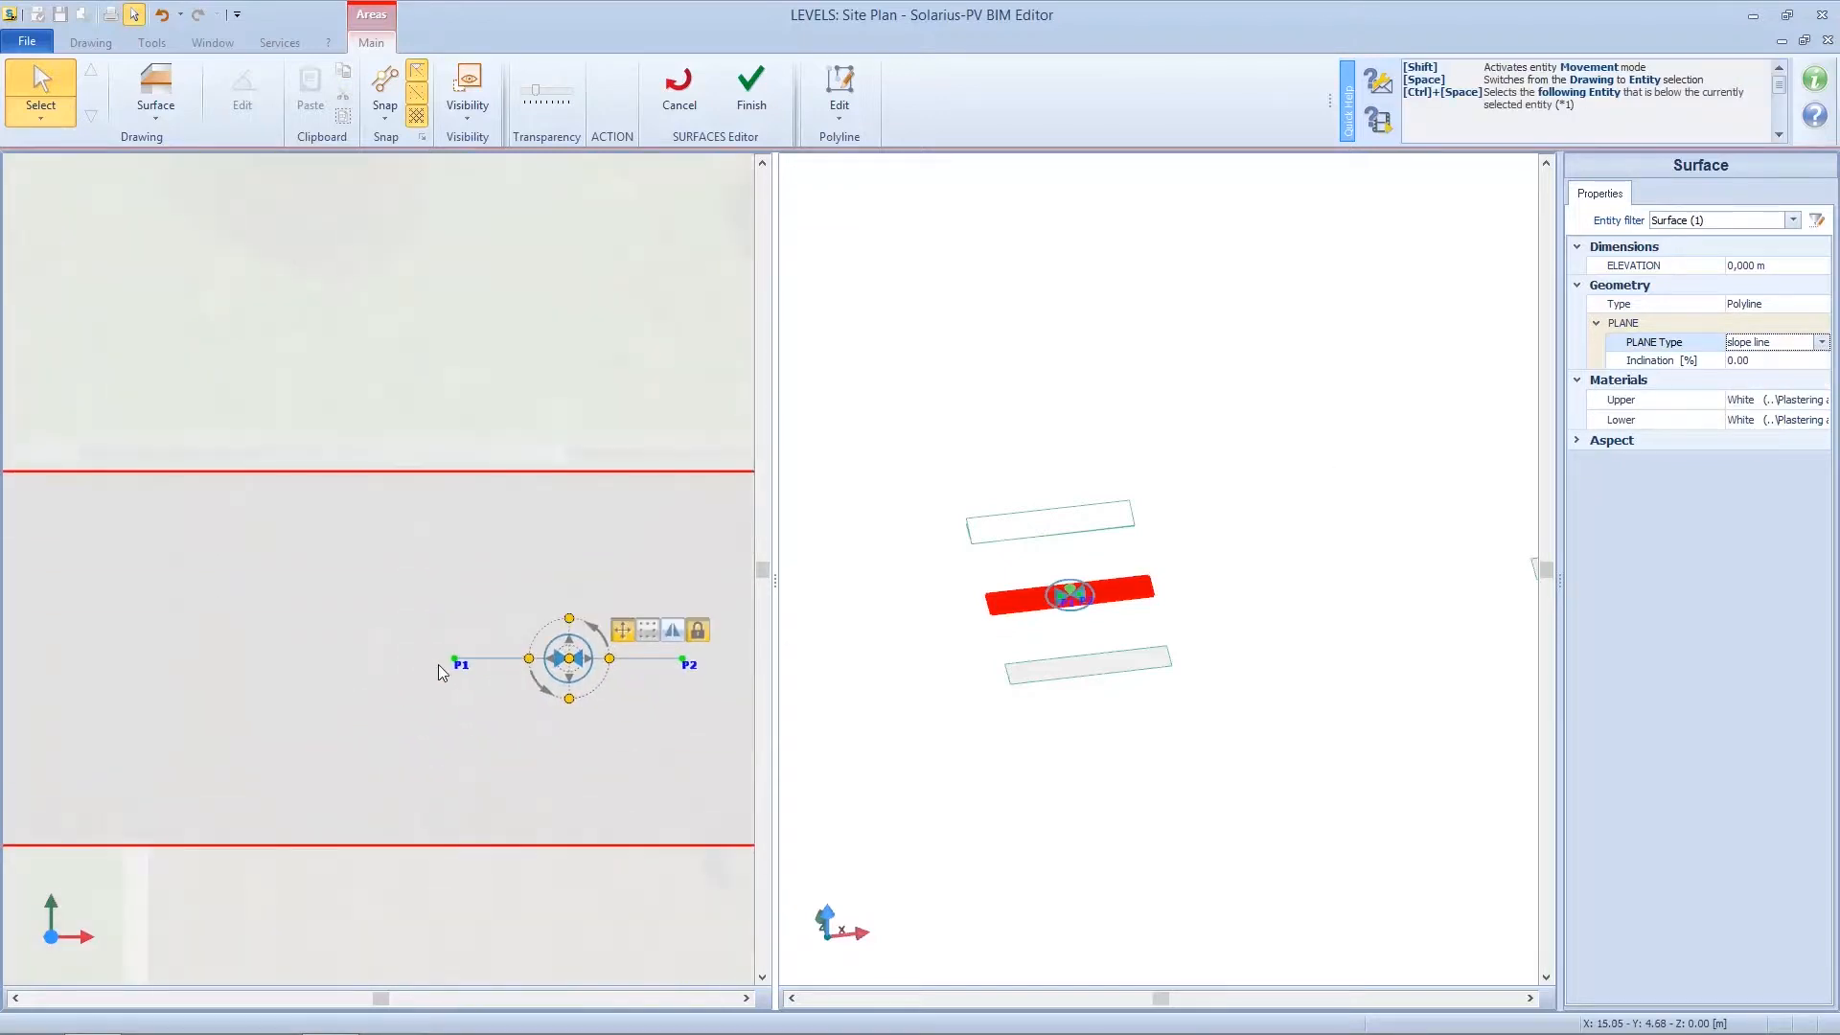
{"action": "left_click_drag", "start_coordinate": [454, 659], "coordinate": [251, 598]}
{"action": "scroll", "coordinate": [488, 642], "scroll_direction": "down", "scroll_amount": 6}
{"action": "scroll", "coordinate": [541, 648], "scroll_direction": "up", "scroll_amount": 5}
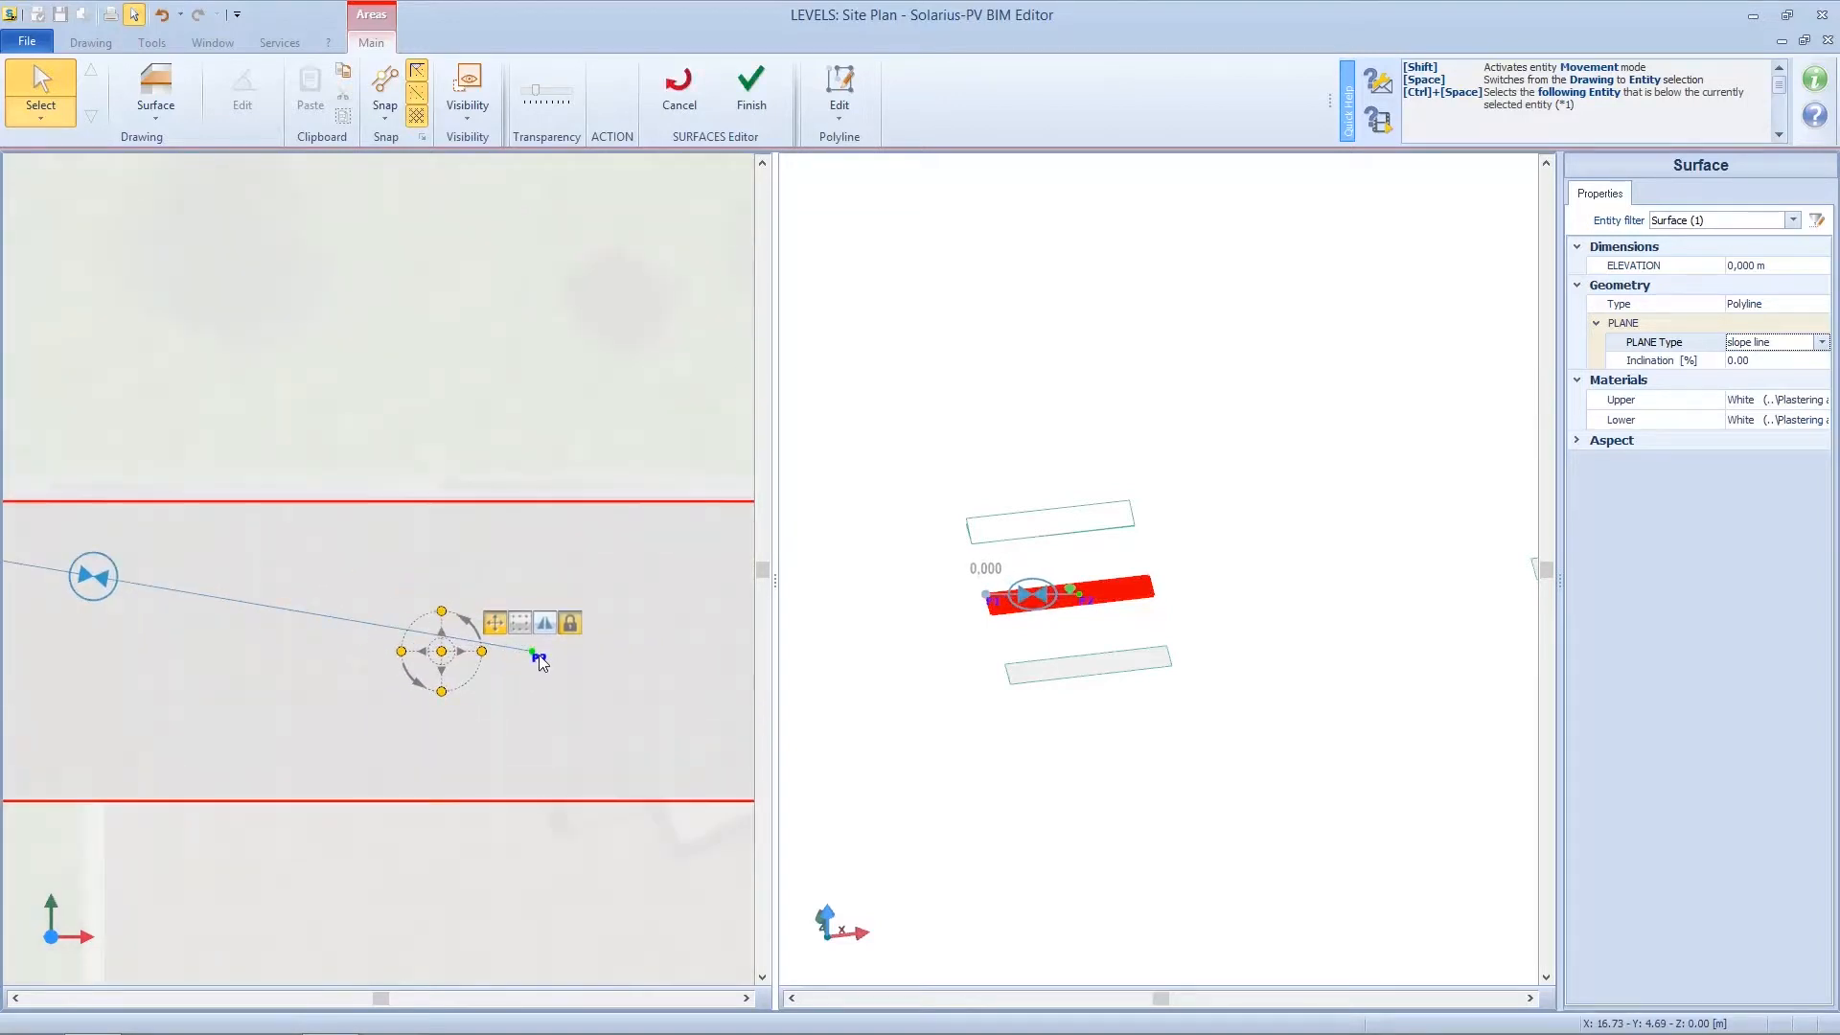
{"action": "left_click_drag", "start_coordinate": [541, 661], "coordinate": [252, 698]}
{"action": "scroll", "coordinate": [528, 659], "scroll_direction": "down", "scroll_amount": 5}
{"action": "left_click", "coordinate": [1773, 360]}
{"action": "type", "text": "25"}
{"action": "key", "text": "Return"}
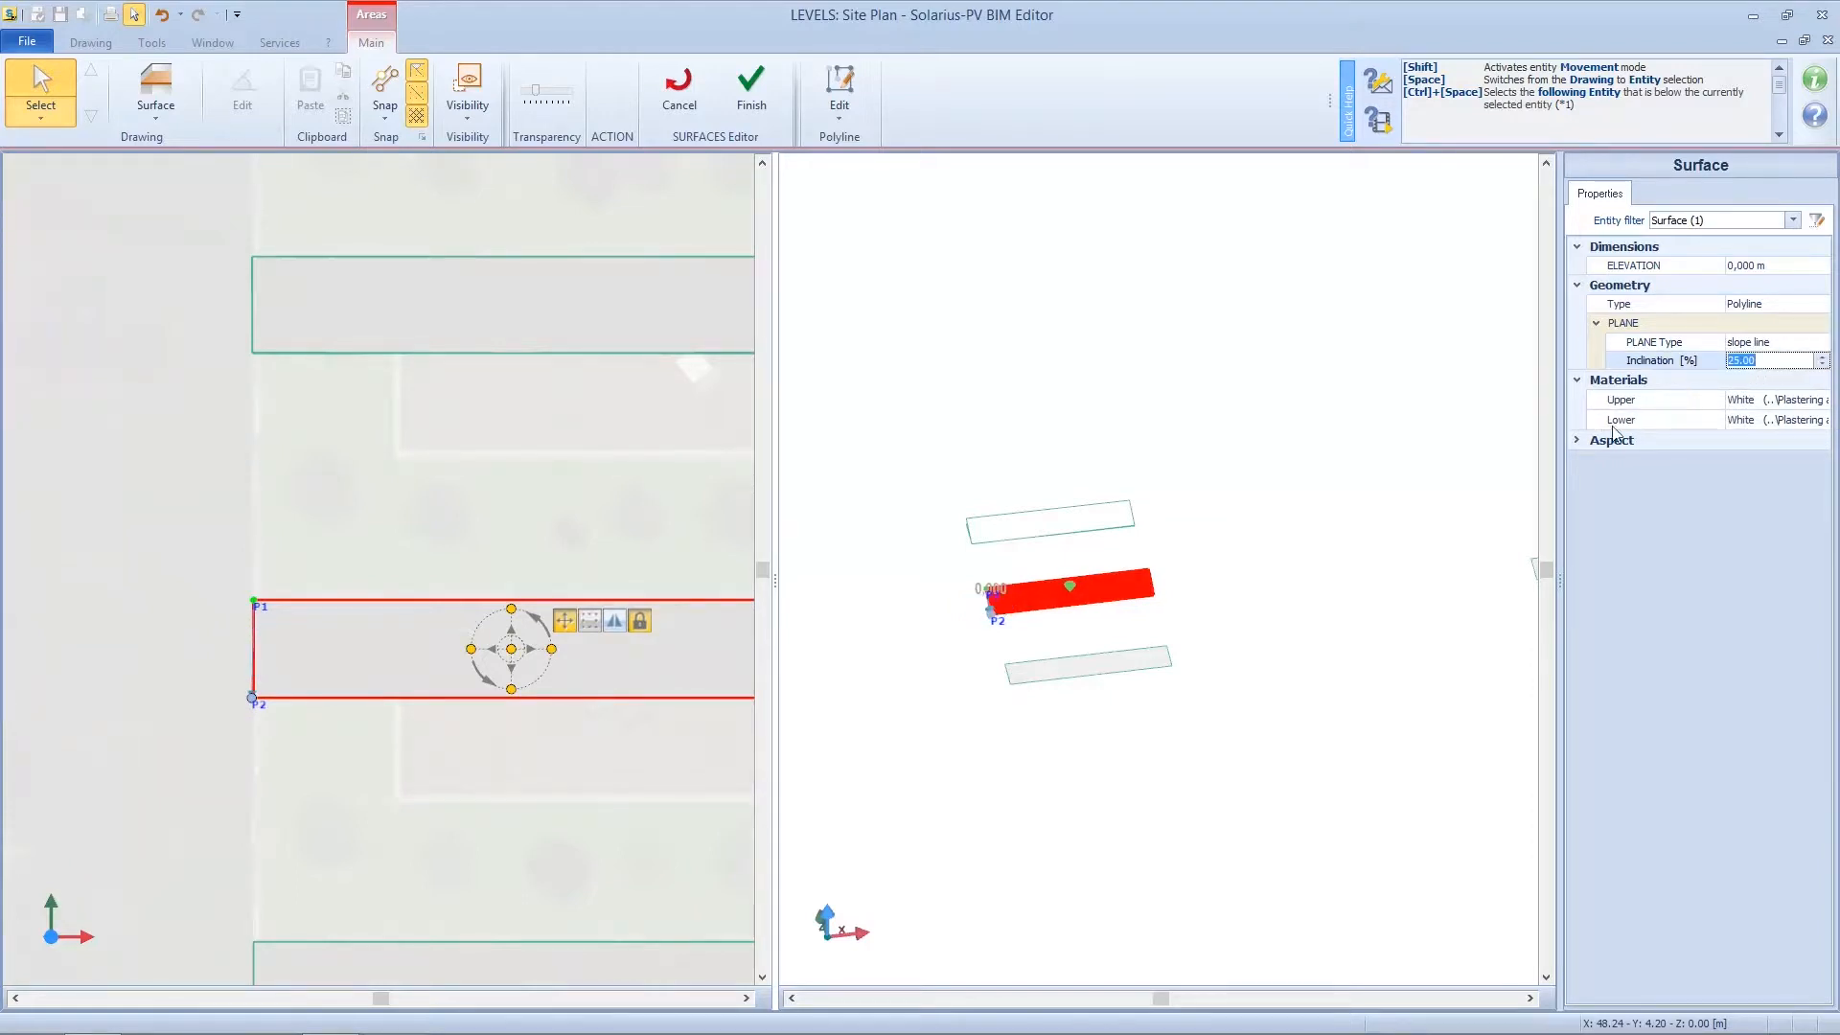
- Give the lowest of the left building's three surfaces the slope line plane type
{"action": "left_click", "coordinate": [1093, 670]}
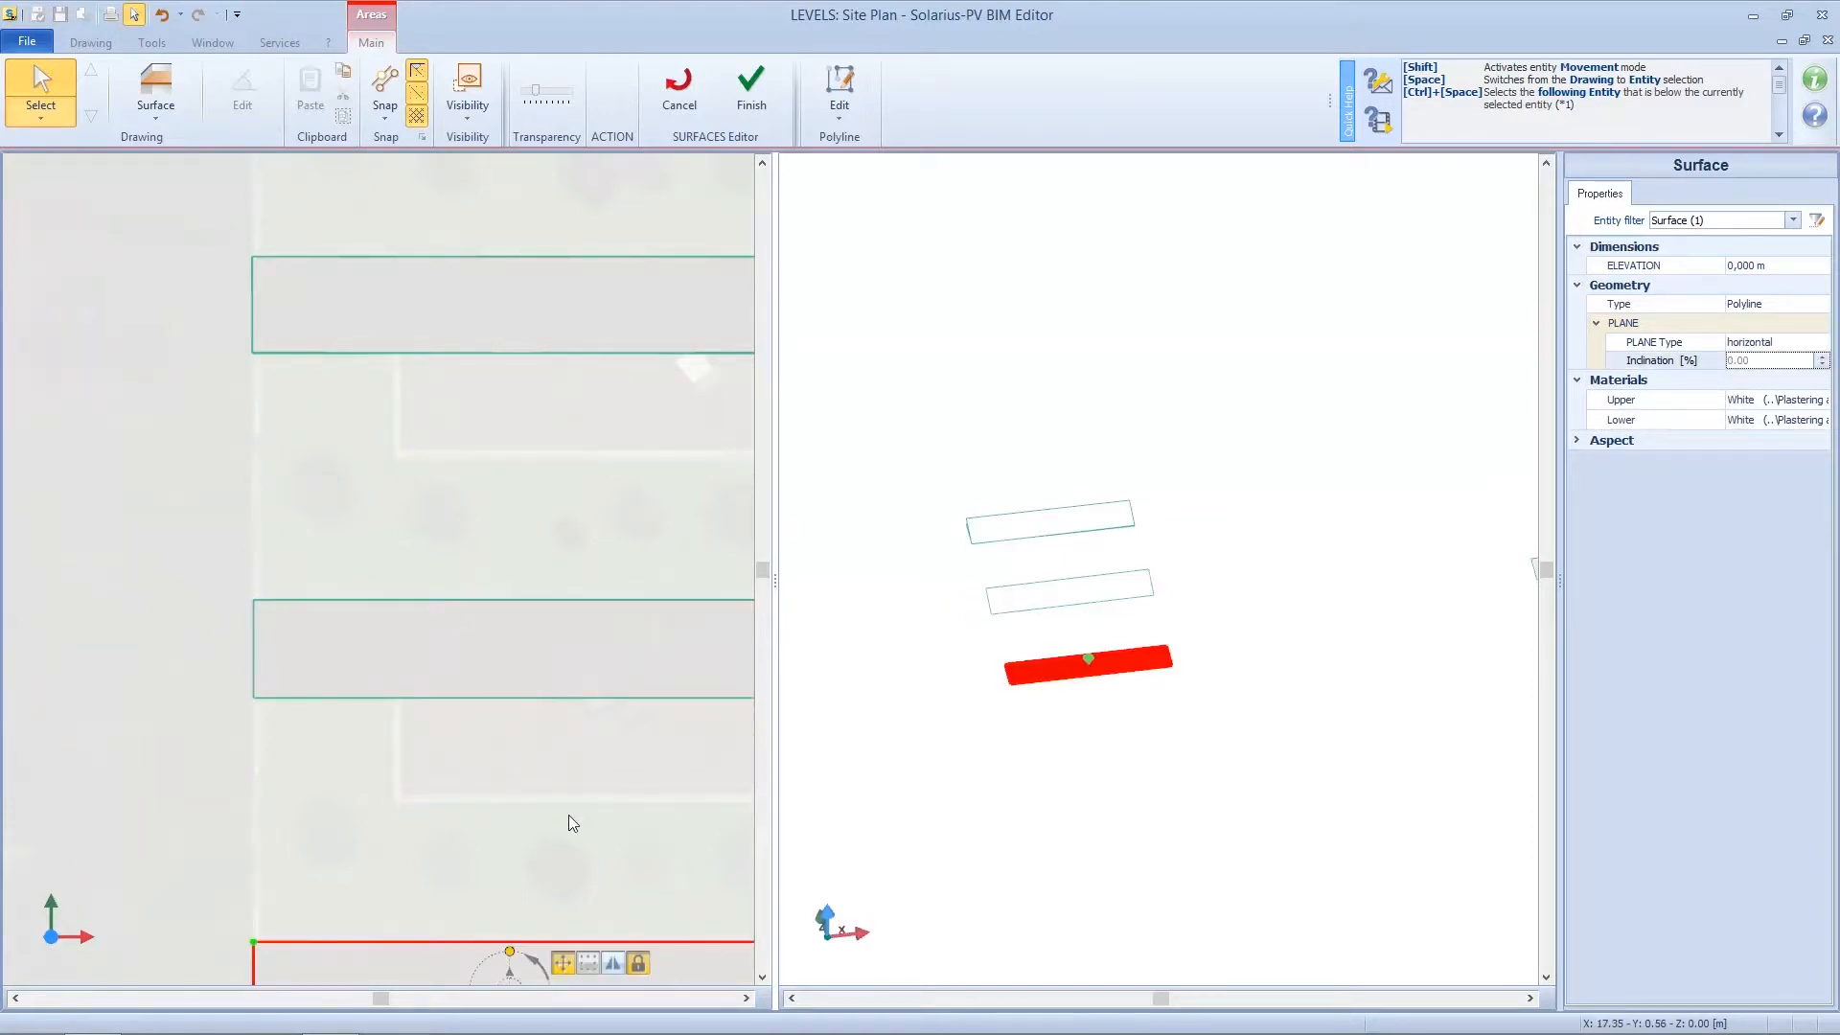
{"action": "left_click", "coordinate": [1772, 348]}
{"action": "left_click", "coordinate": [1752, 381]}
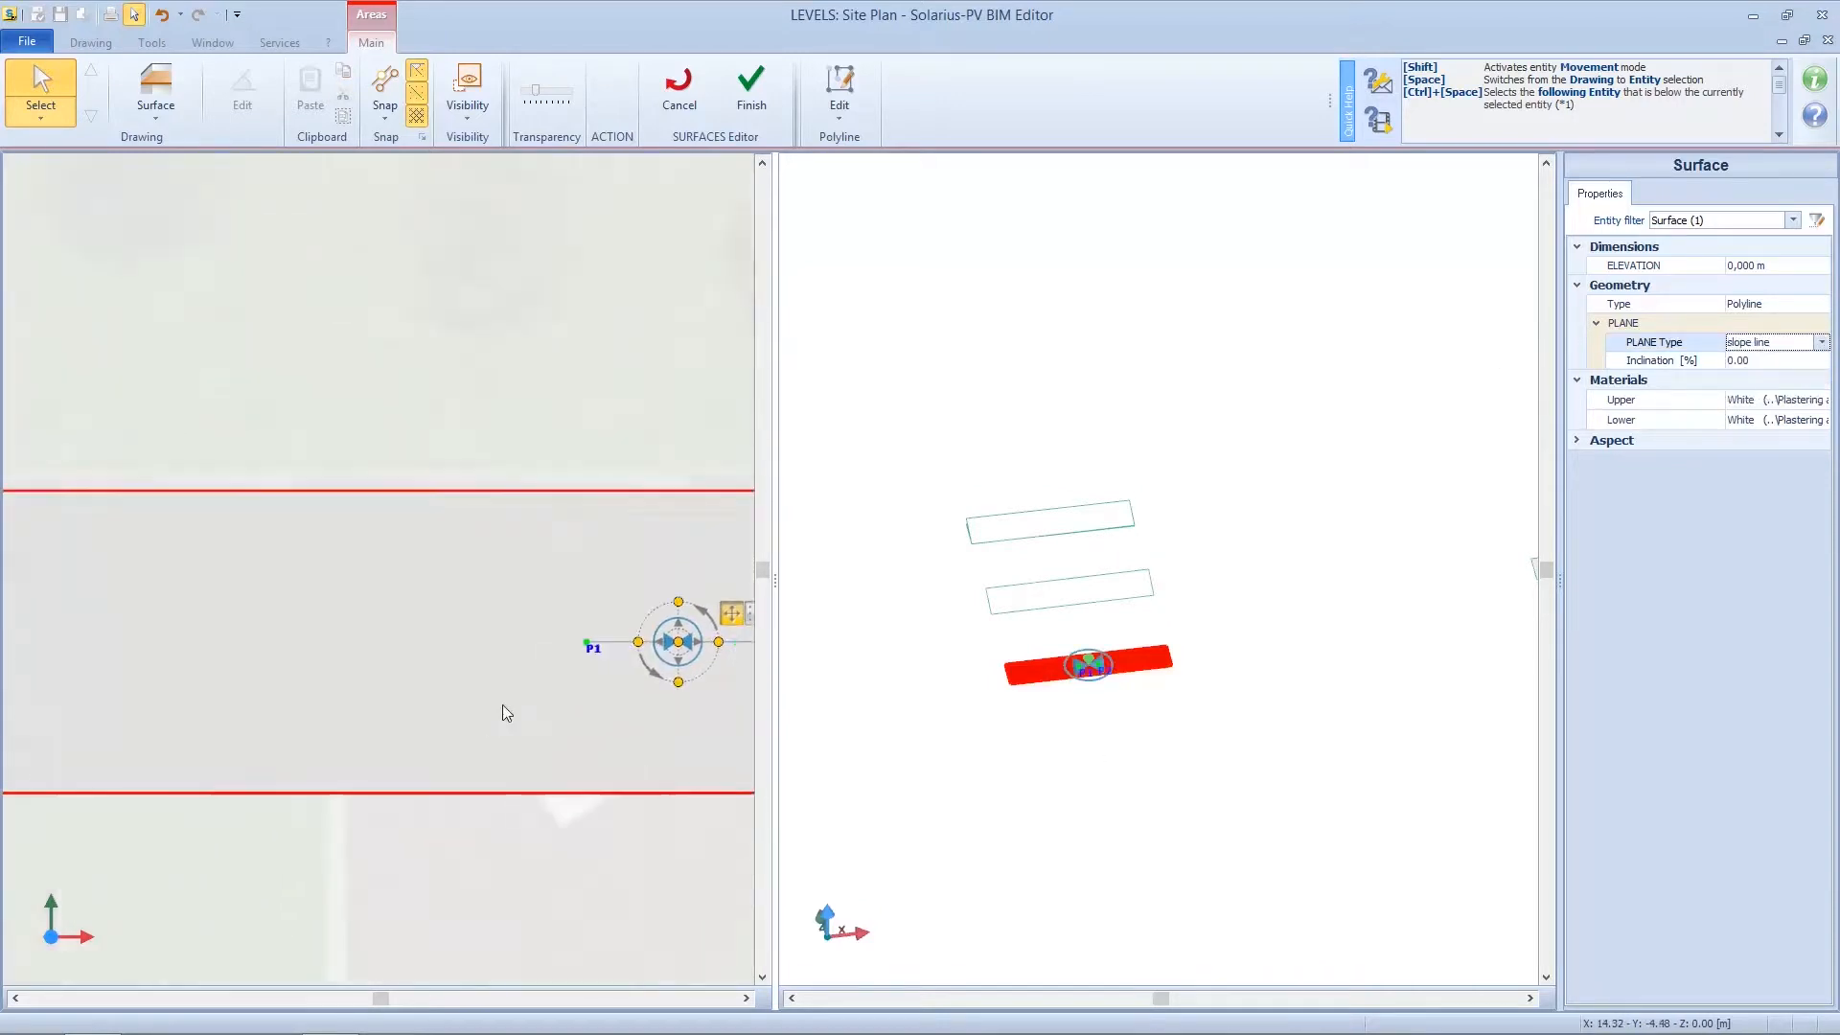
- Run the lowest surface's slope line from its upper-left corner (P1) to its lower-left corner (P2) and set the inclination to 25%
{"action": "scroll", "coordinate": [595, 652], "scroll_direction": "down", "scroll_amount": 5}
{"action": "left_click_drag", "start_coordinate": [587, 643], "coordinate": [367, 602]}
{"action": "scroll", "coordinate": [653, 656], "scroll_direction": "up", "scroll_amount": 4}
{"action": "left_click", "coordinate": [653, 645]}
{"action": "scroll", "coordinate": [661, 636], "scroll_direction": "down", "scroll_amount": 4}
{"action": "left_click_drag", "start_coordinate": [657, 642], "coordinate": [299, 709]}
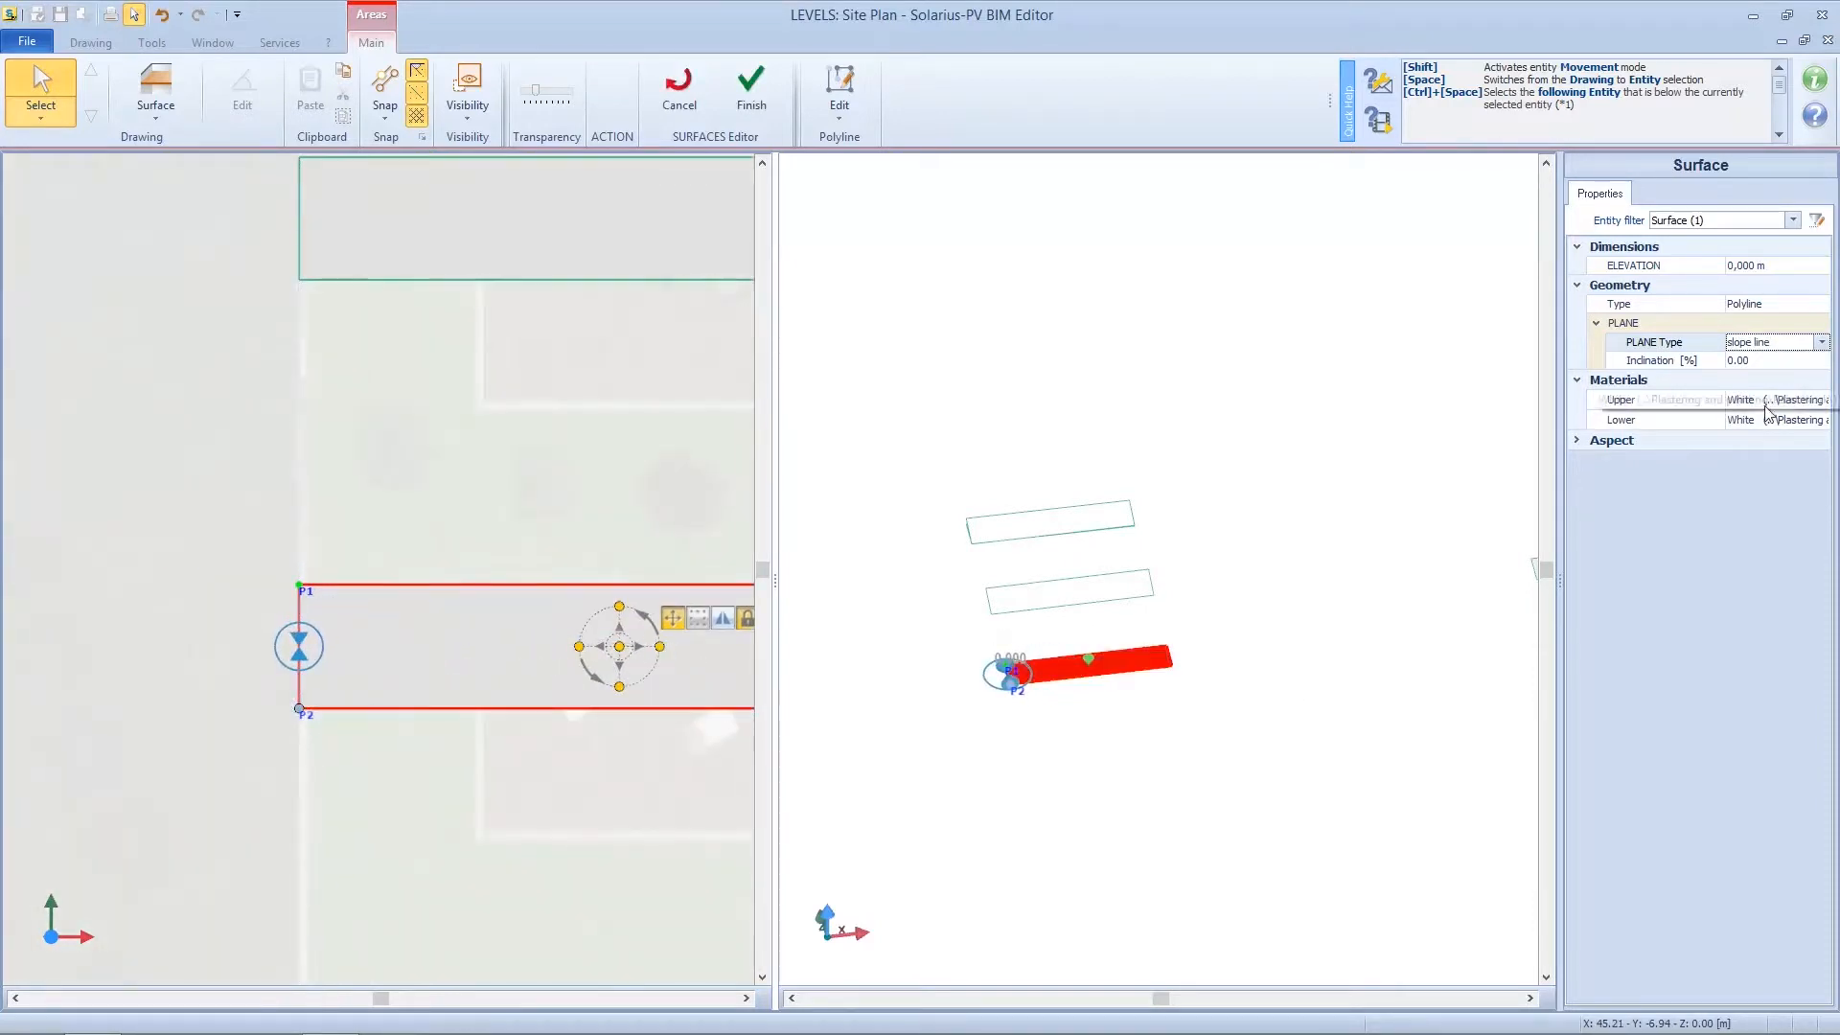
{"action": "left_click", "coordinate": [1744, 360]}
{"action": "type", "text": "25"}
{"action": "key", "text": "Return"}
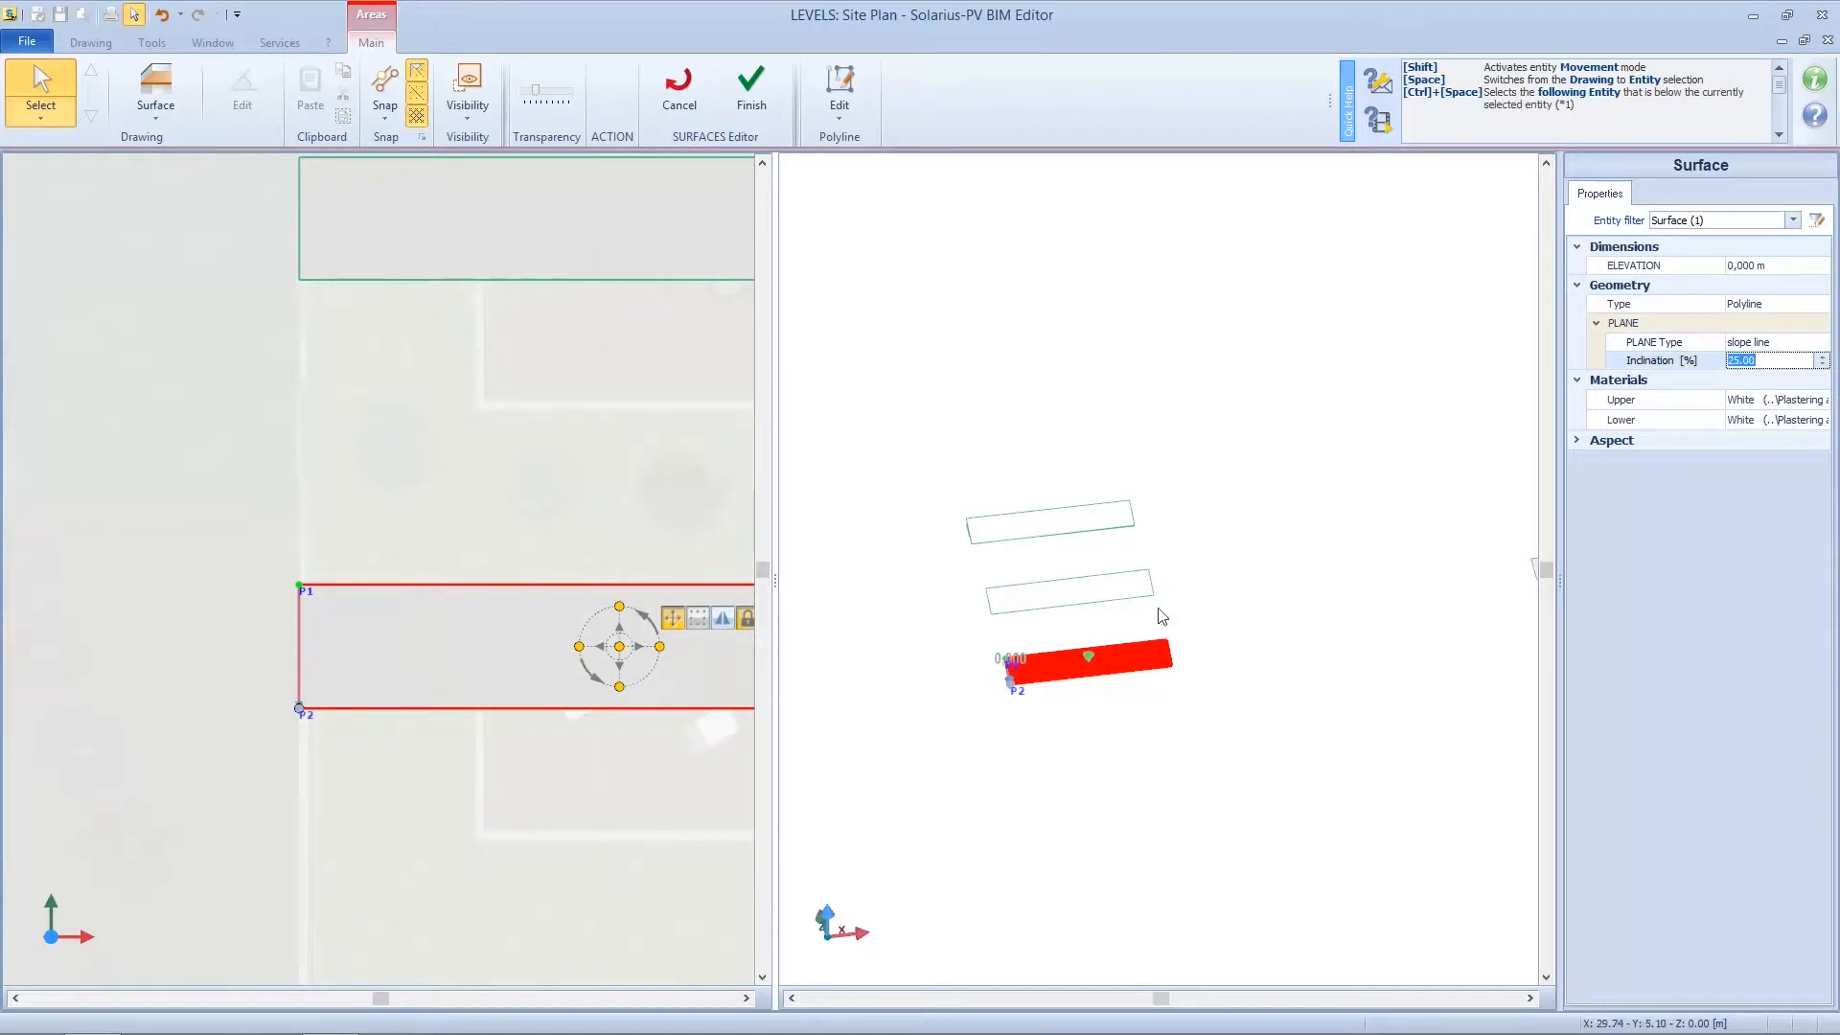
- Examine the tilt of the left building's three surfaces in 3D and check the middle surface's properties
{"action": "middle_click_drag", "start_coordinate": [1125, 622], "coordinate": [1081, 608]}
{"action": "scroll", "coordinate": [1186, 687], "scroll_direction": "up", "scroll_amount": 1}
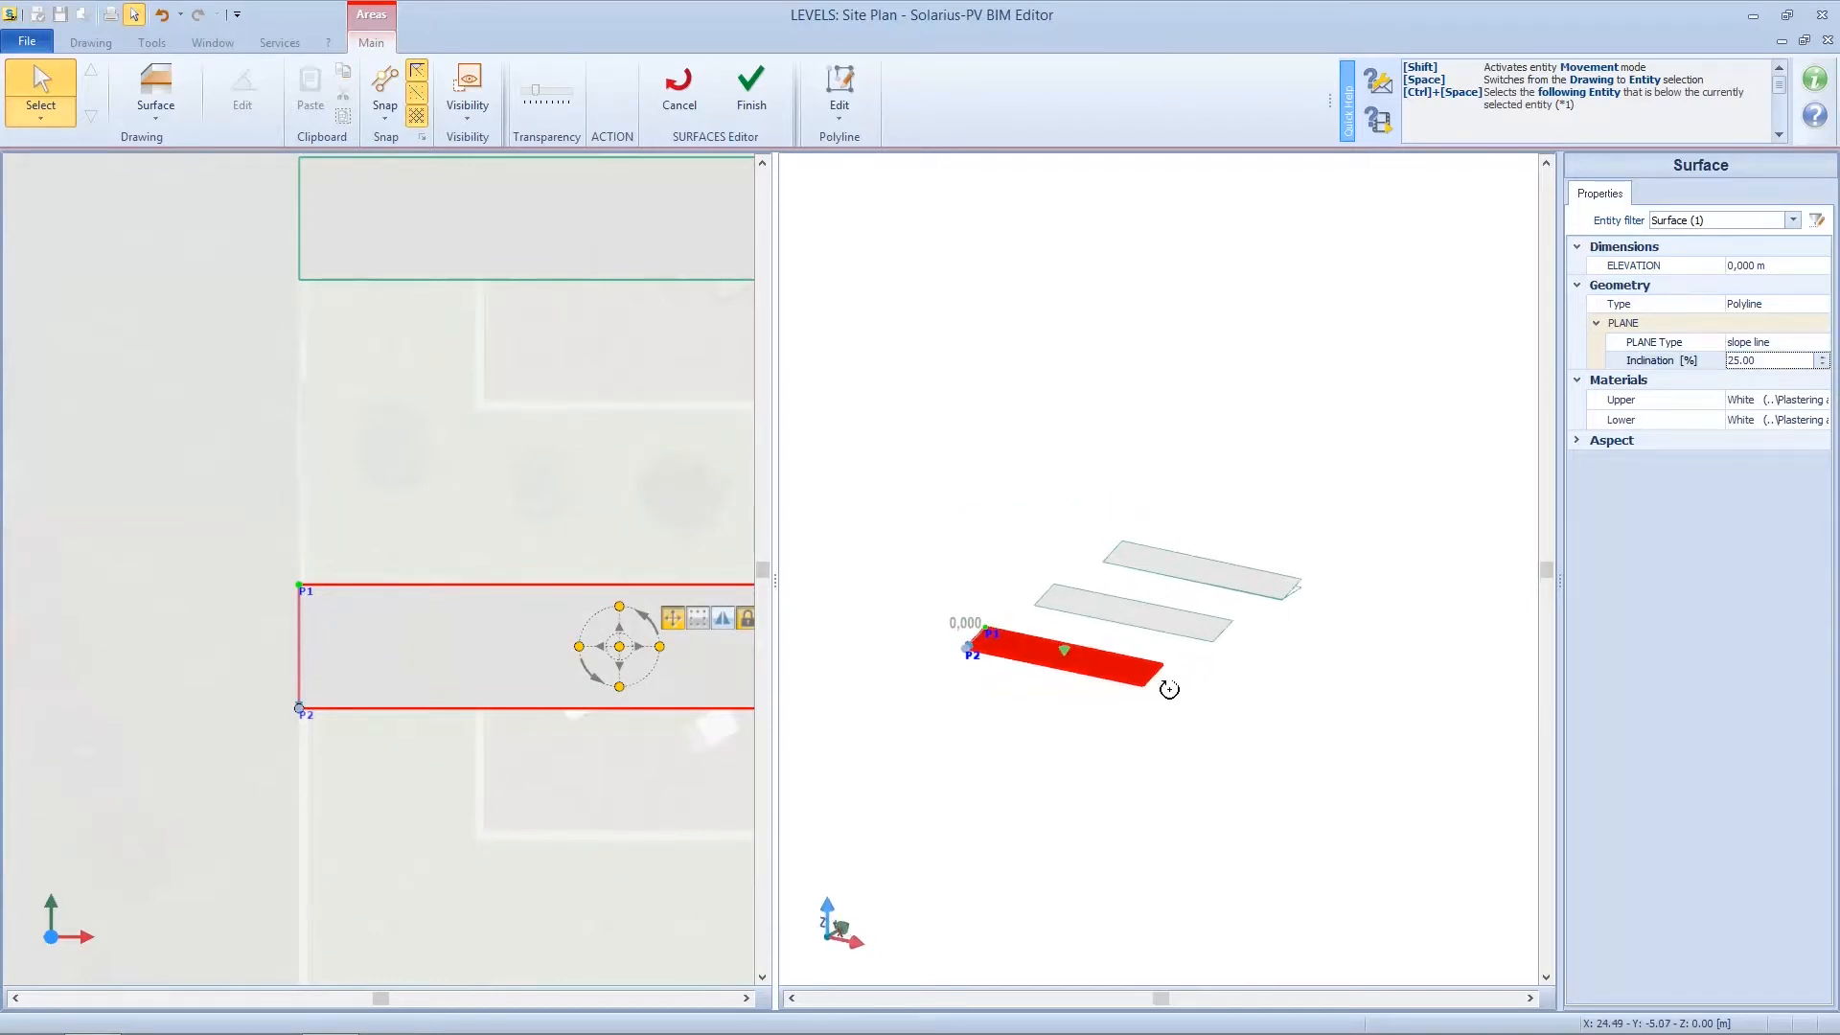
{"action": "middle_click_drag", "start_coordinate": [1172, 691], "coordinate": [1182, 731]}
{"action": "key", "text": "Escape"}
{"action": "scroll", "coordinate": [1159, 686], "scroll_direction": "up", "scroll_amount": 4}
{"action": "scroll", "coordinate": [1154, 614], "scroll_direction": "down", "scroll_amount": 2}
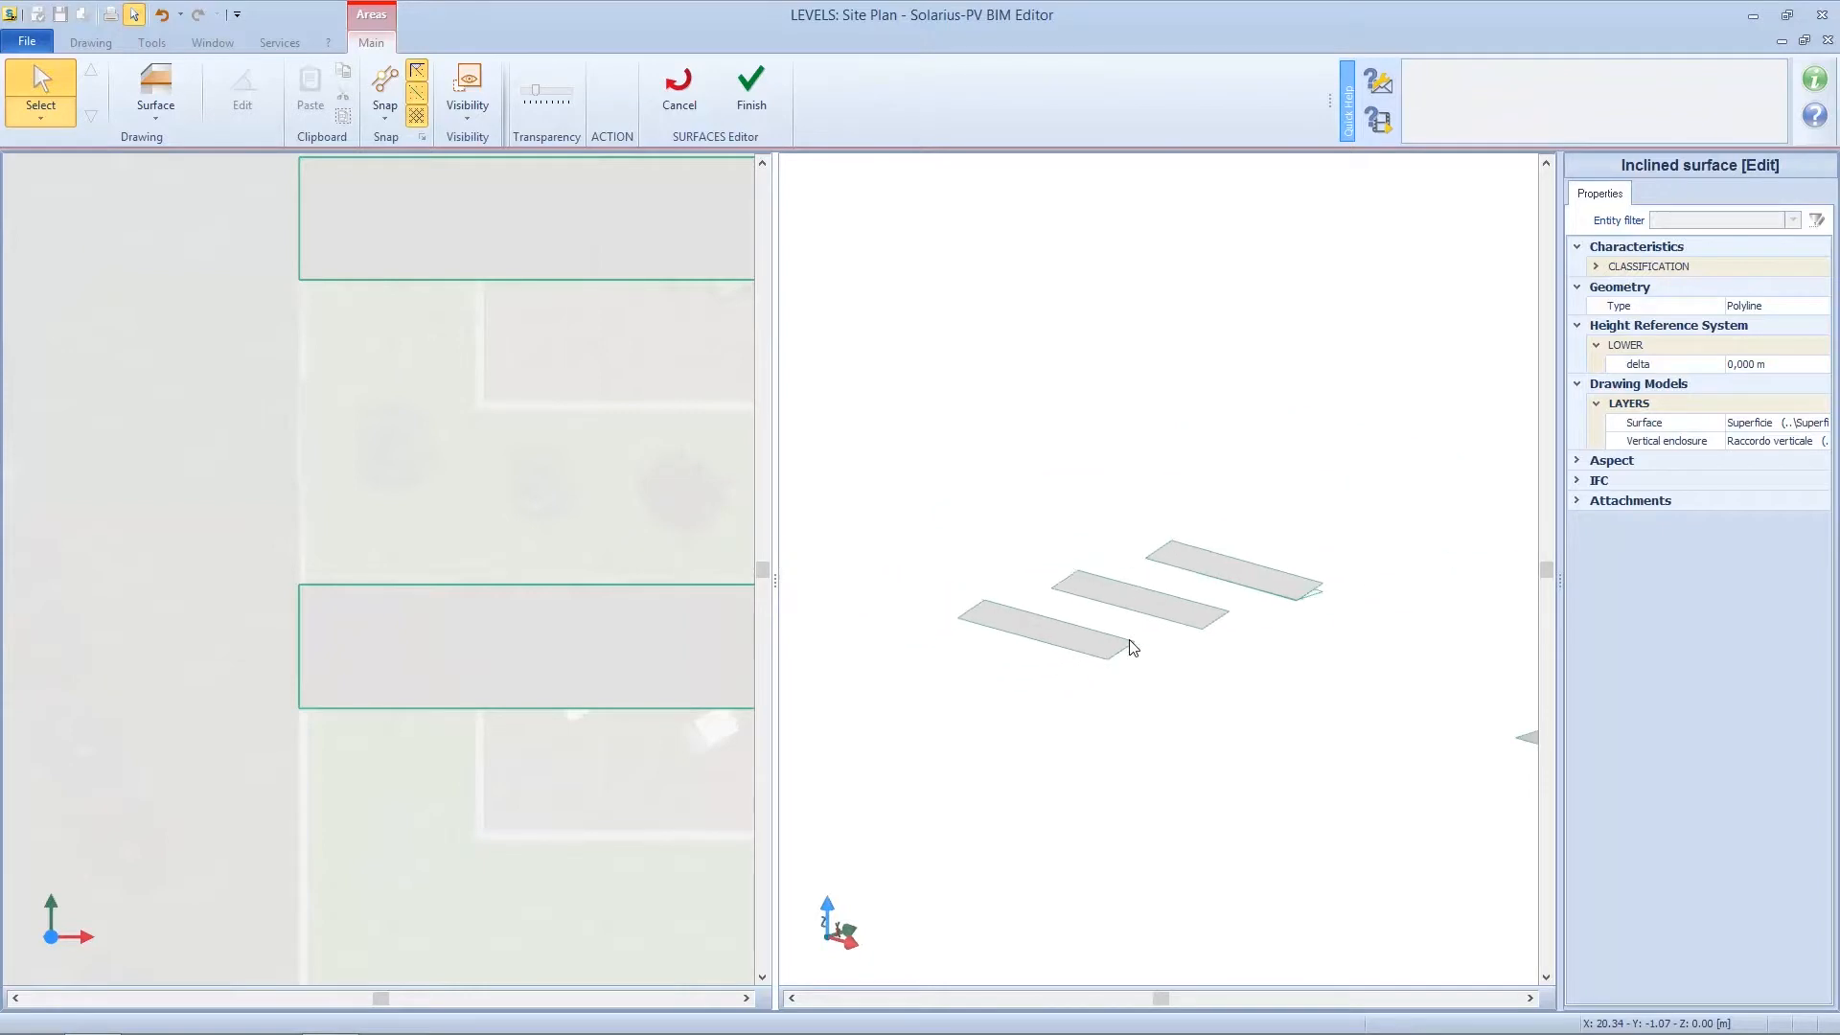
{"action": "left_click", "coordinate": [1164, 618]}
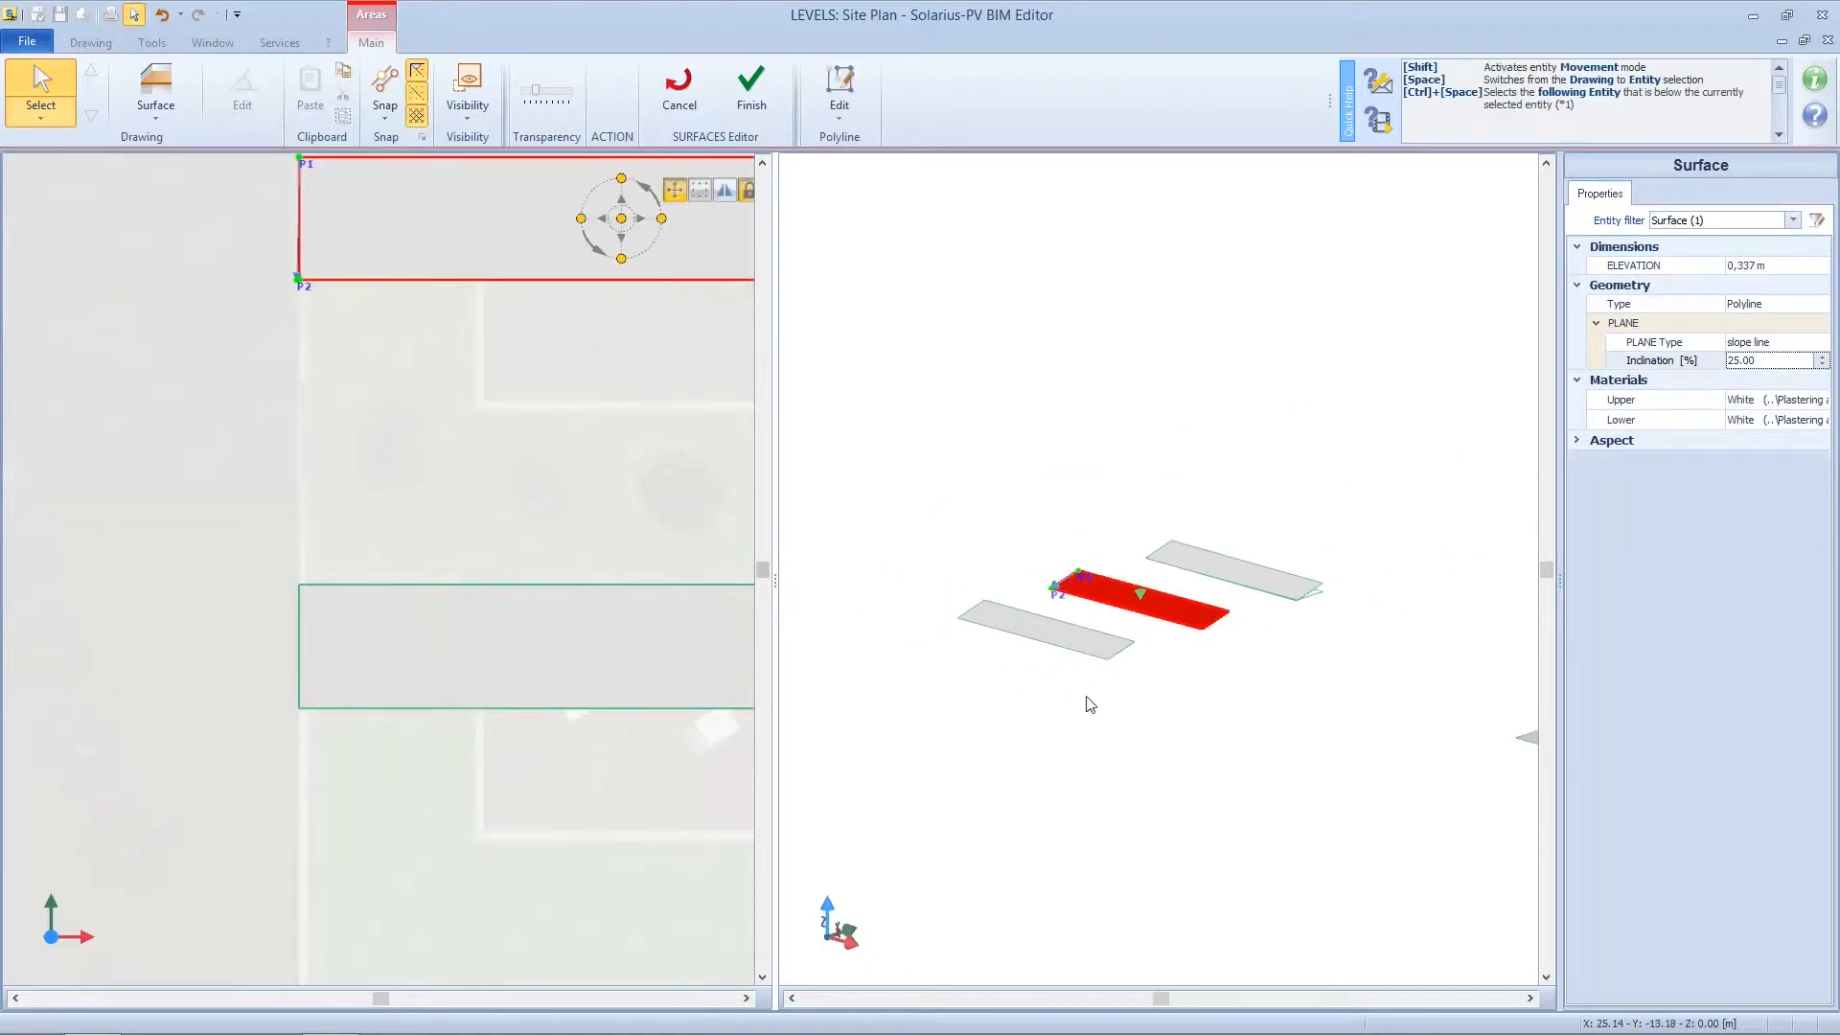
{"action": "scroll", "coordinate": [1092, 700], "scroll_direction": "down", "scroll_amount": 3}
{"action": "middle_click_drag", "start_coordinate": [1249, 706], "coordinate": [1102, 708]}
- Select the surface in the right building's garden and set its plane type to slope line
{"action": "left_click", "coordinate": [1235, 730]}
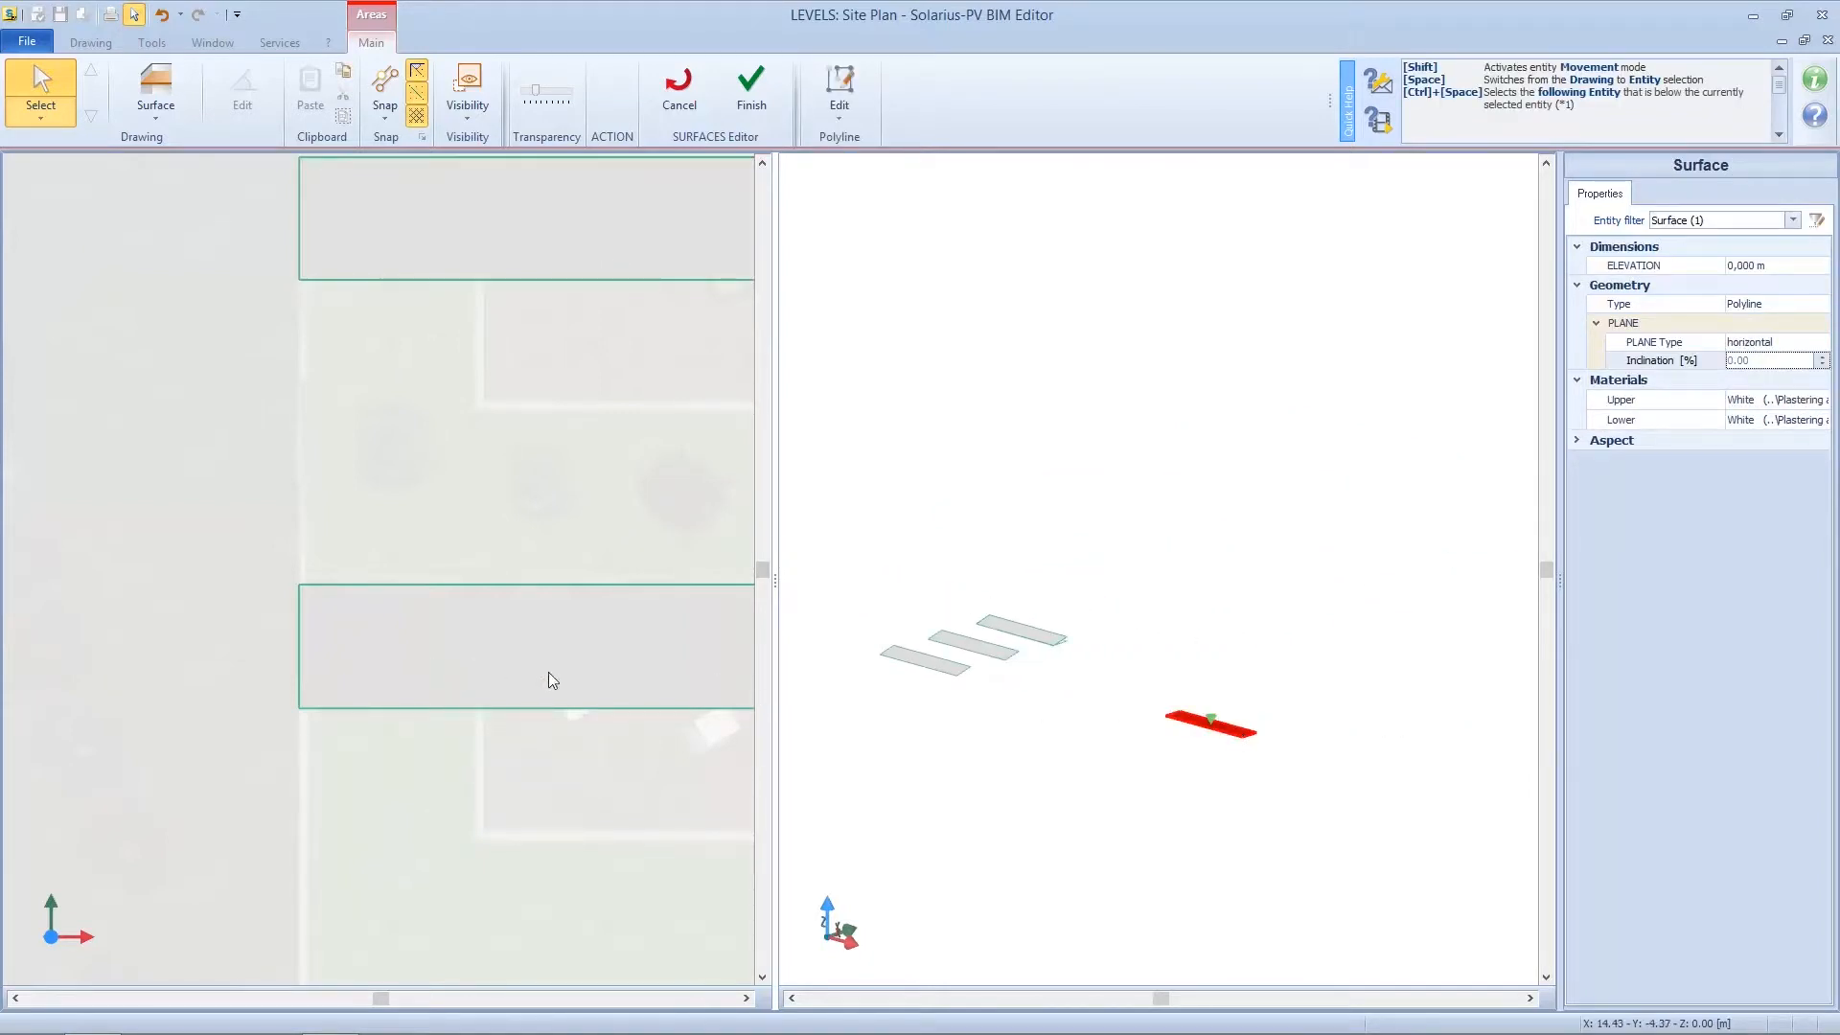
{"action": "scroll", "coordinate": [455, 678], "scroll_direction": "down", "scroll_amount": 3}
{"action": "middle_click_drag", "start_coordinate": [444, 678], "coordinate": [54, 668]}
{"action": "mouse_move", "coordinate": [512, 679]}
{"action": "middle_mouse_down"}
{"action": "mouse_move", "coordinate": [137, 687]}
{"action": "mouse_move", "coordinate": [460, 688]}
{"action": "middle_mouse_up"}
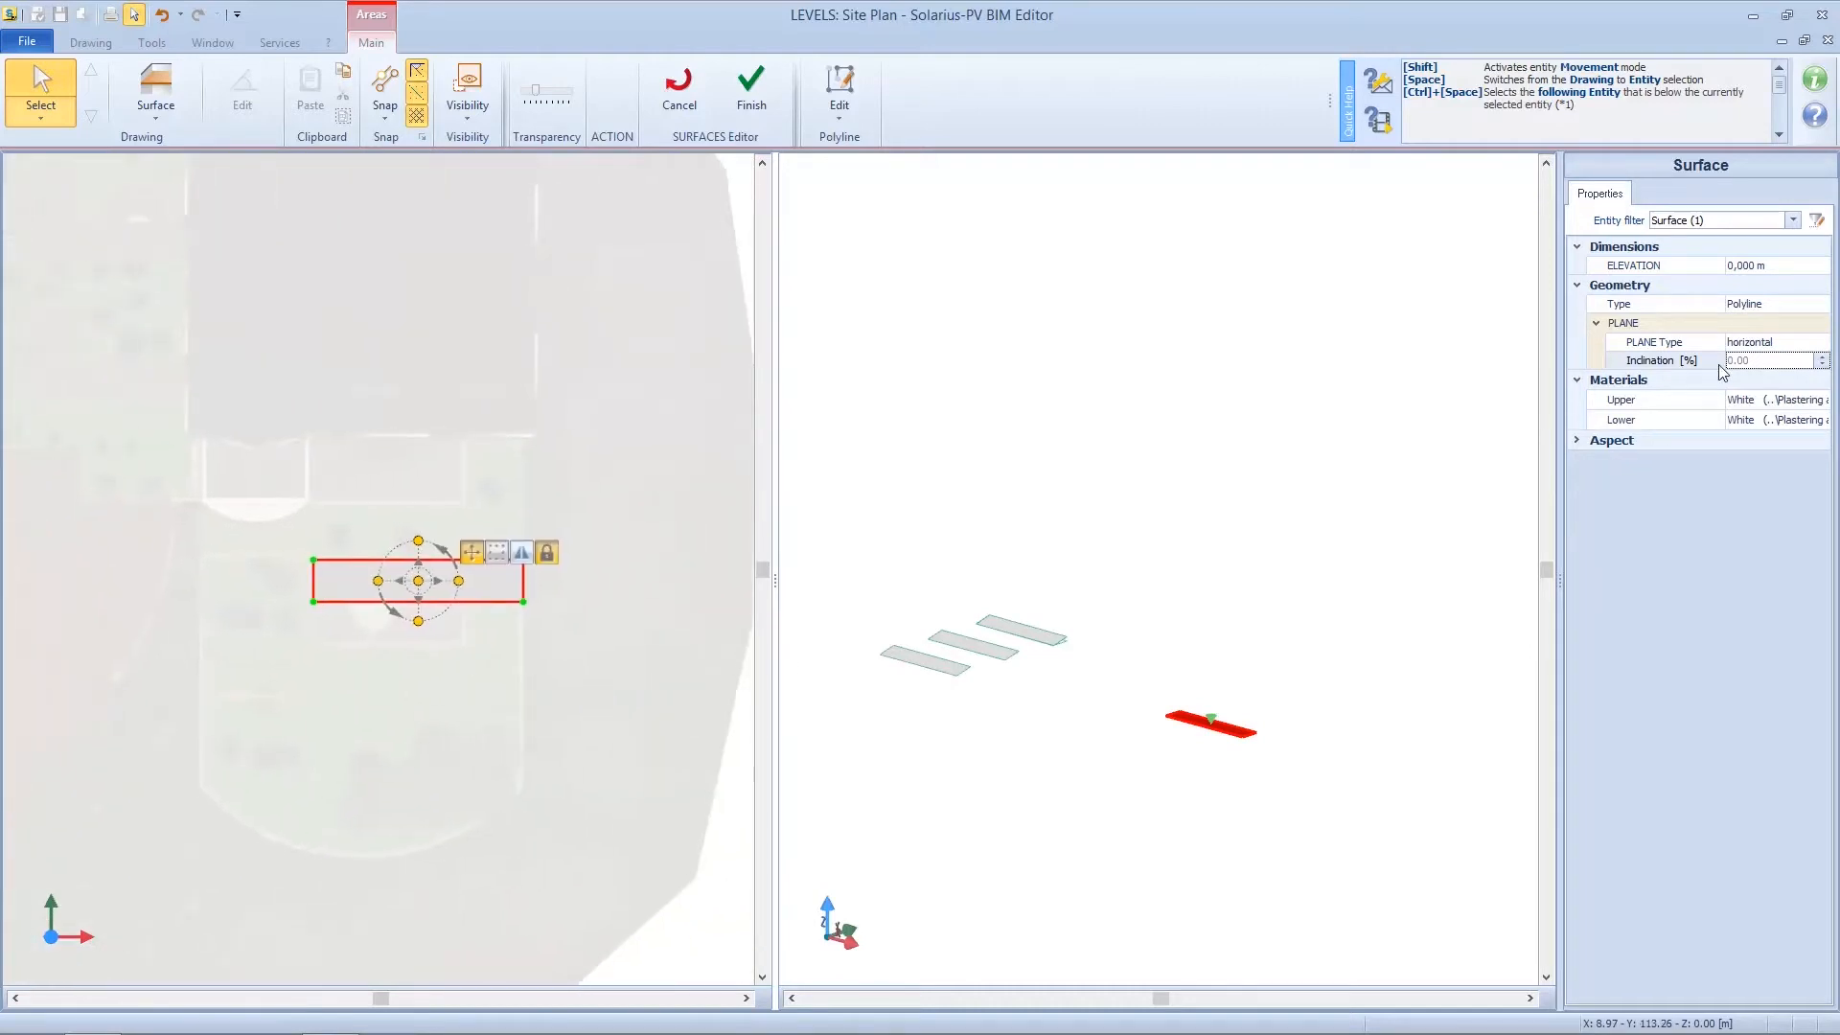
{"action": "left_click", "coordinate": [1776, 342]}
{"action": "left_click", "coordinate": [1776, 344]}
{"action": "left_click", "coordinate": [1761, 381]}
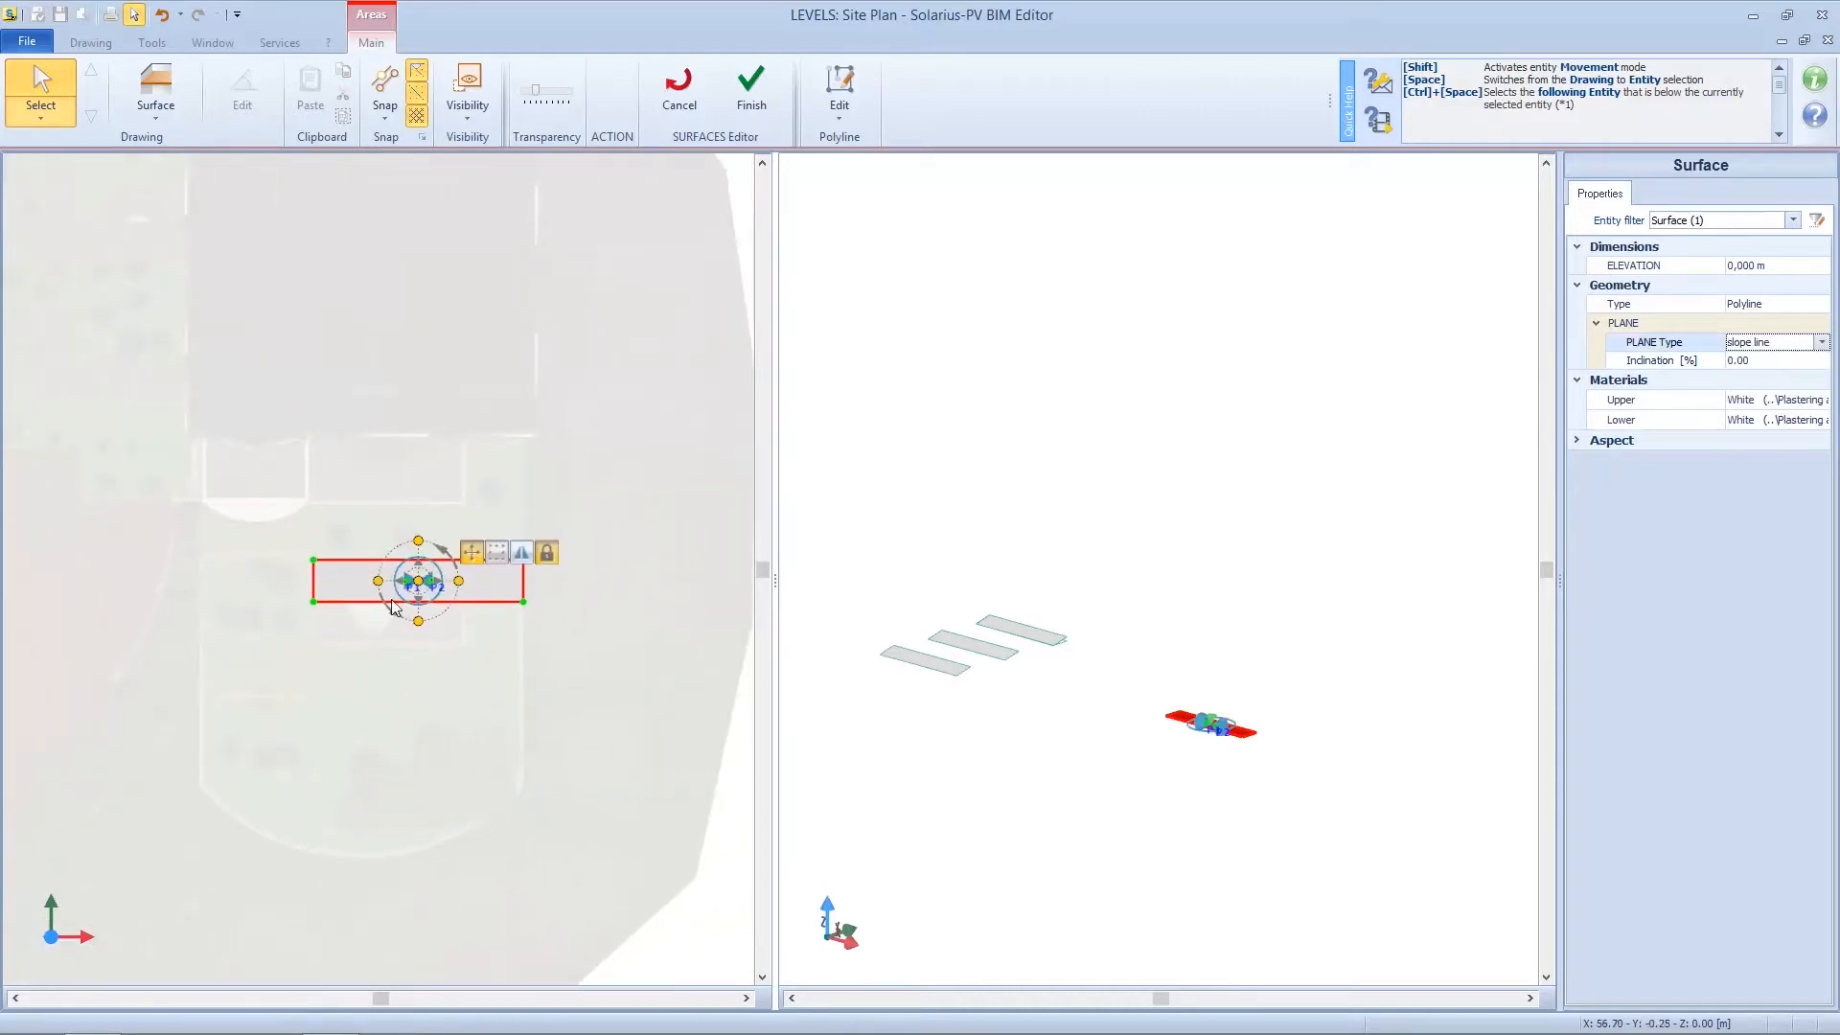
- Place P1 and P2 of the right surface's slope line on its upper-left and lower-left corners
{"action": "scroll", "coordinate": [388, 599], "scroll_direction": "up", "scroll_amount": 3}
{"action": "scroll", "coordinate": [390, 633], "scroll_direction": "up", "scroll_amount": 3}
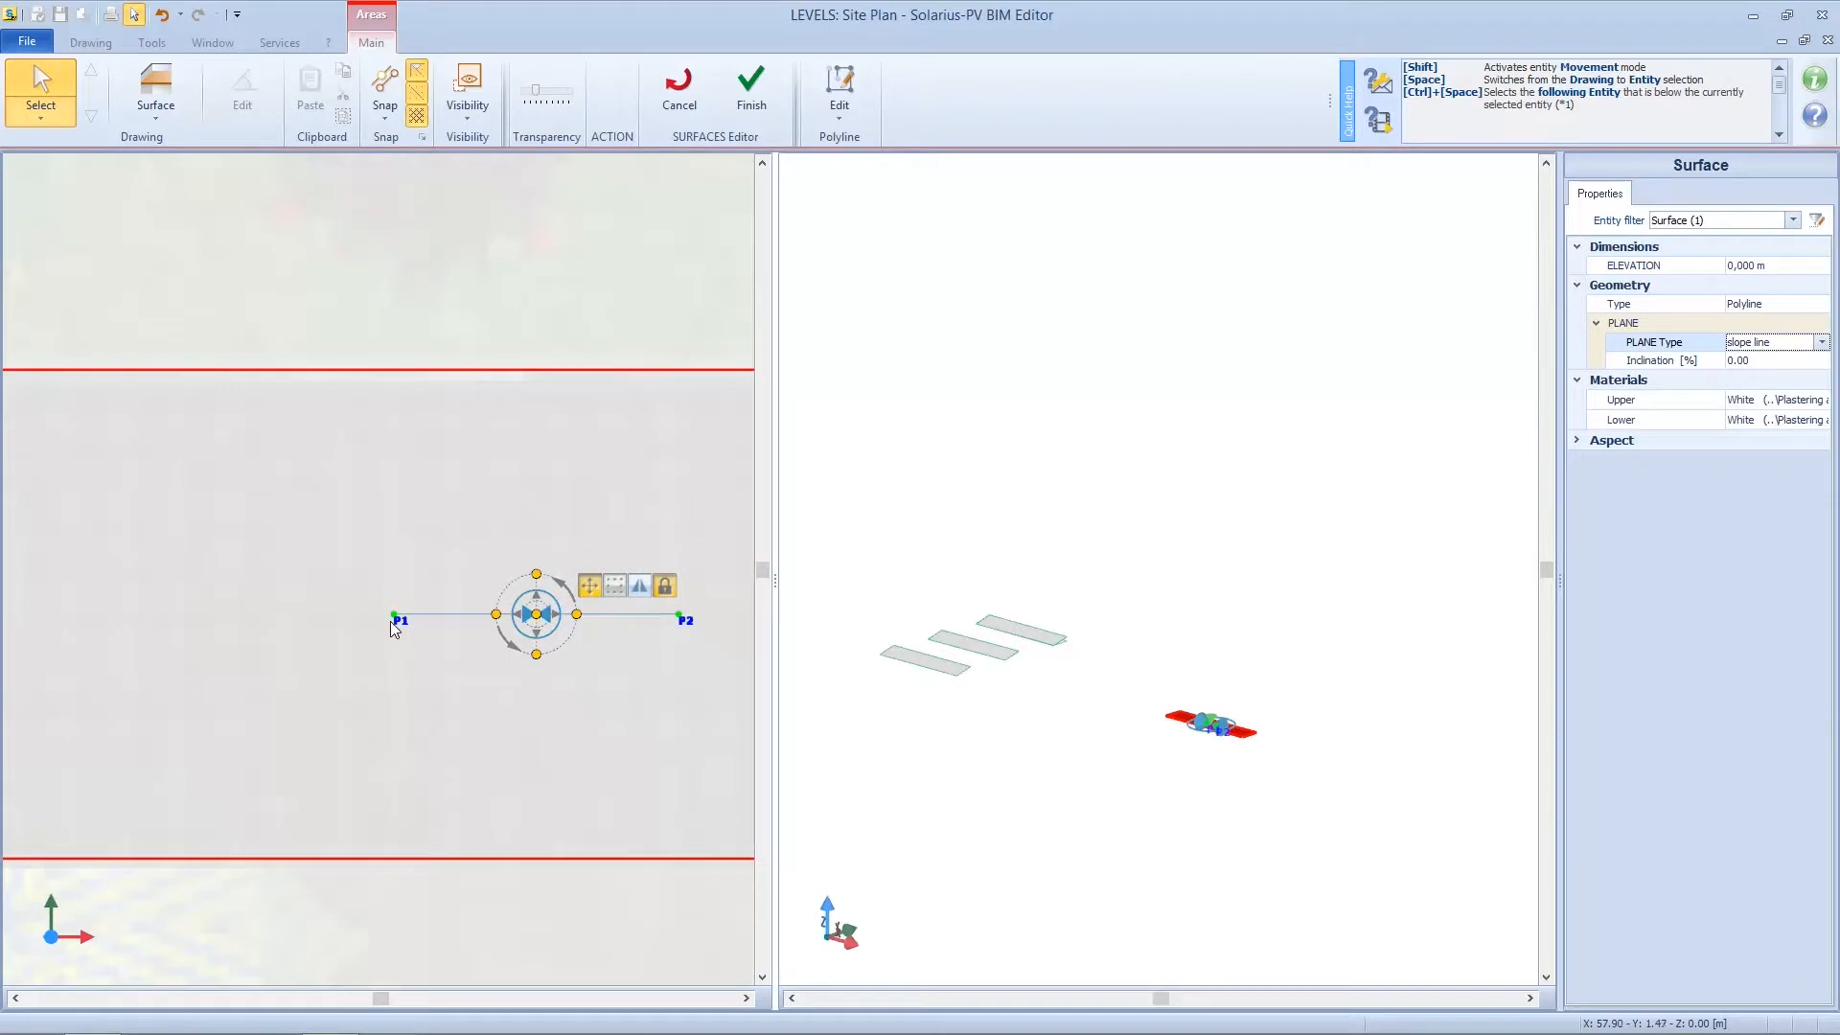
{"action": "left_click", "coordinate": [395, 621]}
{"action": "left_click", "coordinate": [395, 616]}
{"action": "scroll", "coordinate": [500, 635], "scroll_direction": "down", "scroll_amount": 5}
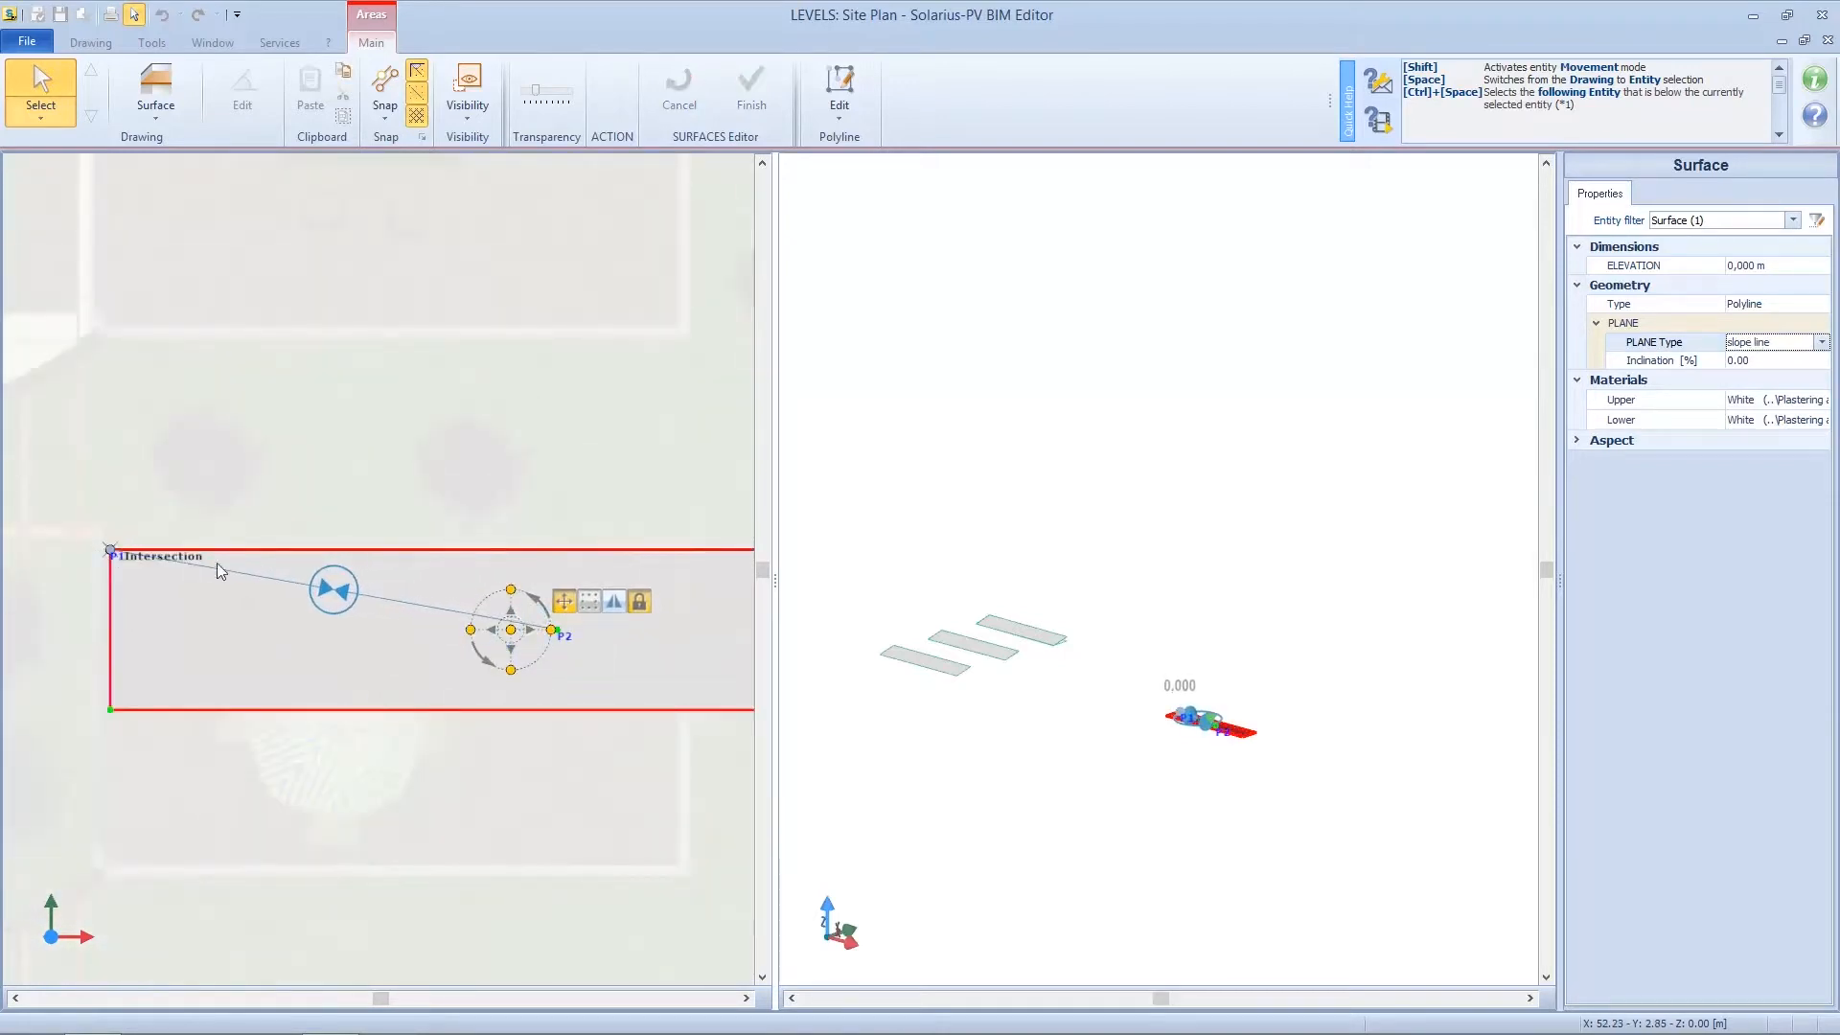
{"action": "left_click", "coordinate": [110, 549]}
{"action": "scroll", "coordinate": [561, 627], "scroll_direction": "up", "scroll_amount": 5}
{"action": "left_click", "coordinate": [556, 635]}
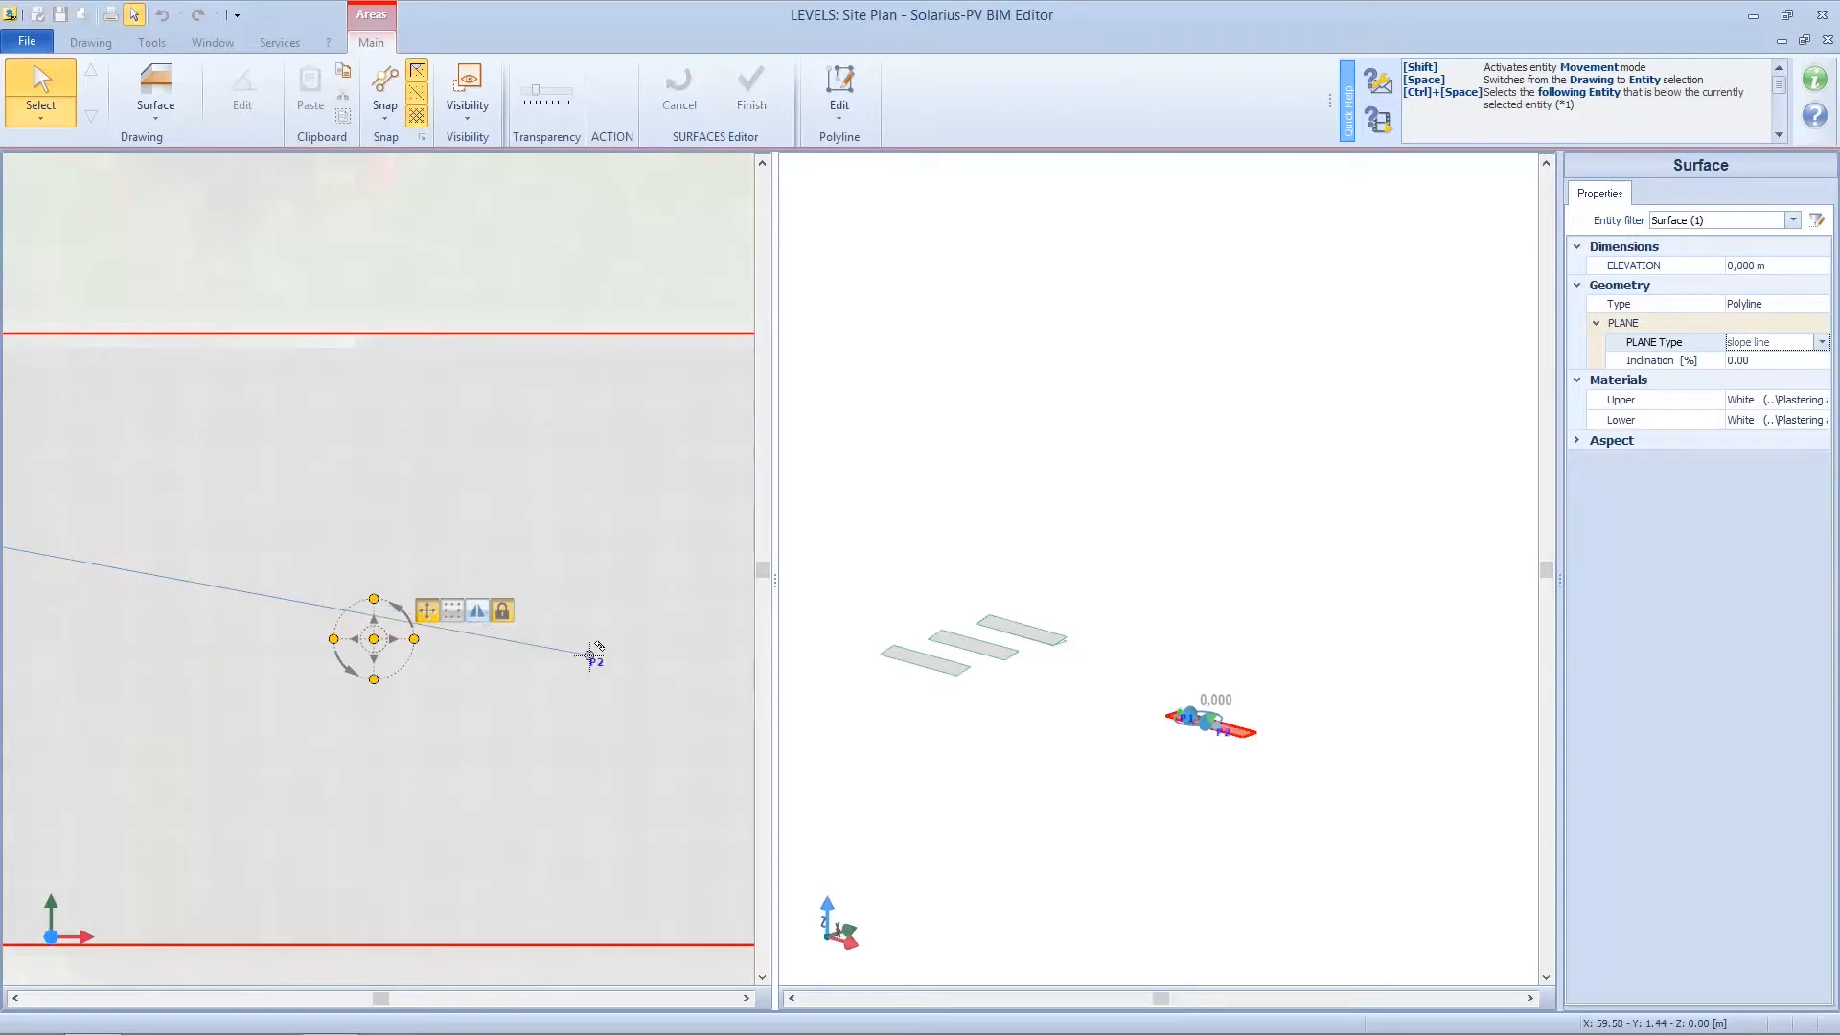
{"action": "scroll", "coordinate": [591, 654], "scroll_direction": "down", "scroll_amount": 5}
{"action": "left_click", "coordinate": [132, 731]}
- Set the inclination of the right building's garden surface to 25%
{"action": "left_click", "coordinate": [1757, 362]}
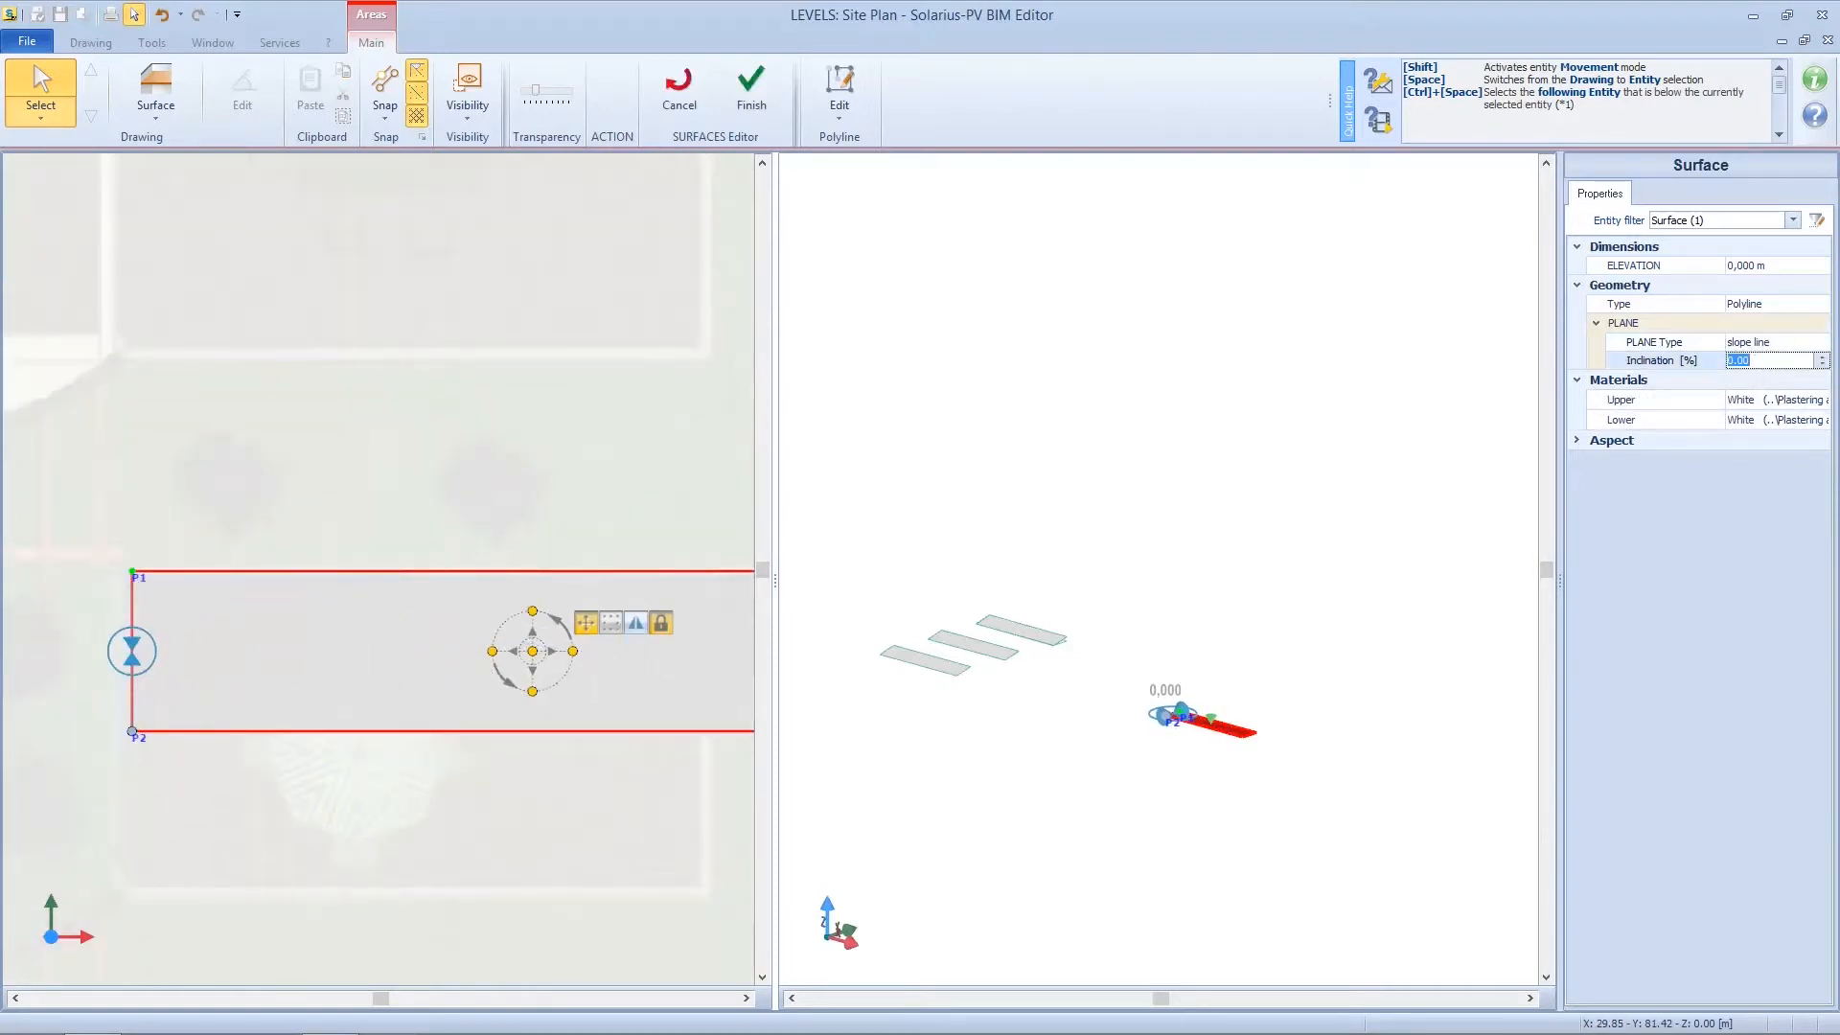
{"action": "type", "text": "25"}
{"action": "key", "text": "Return"}
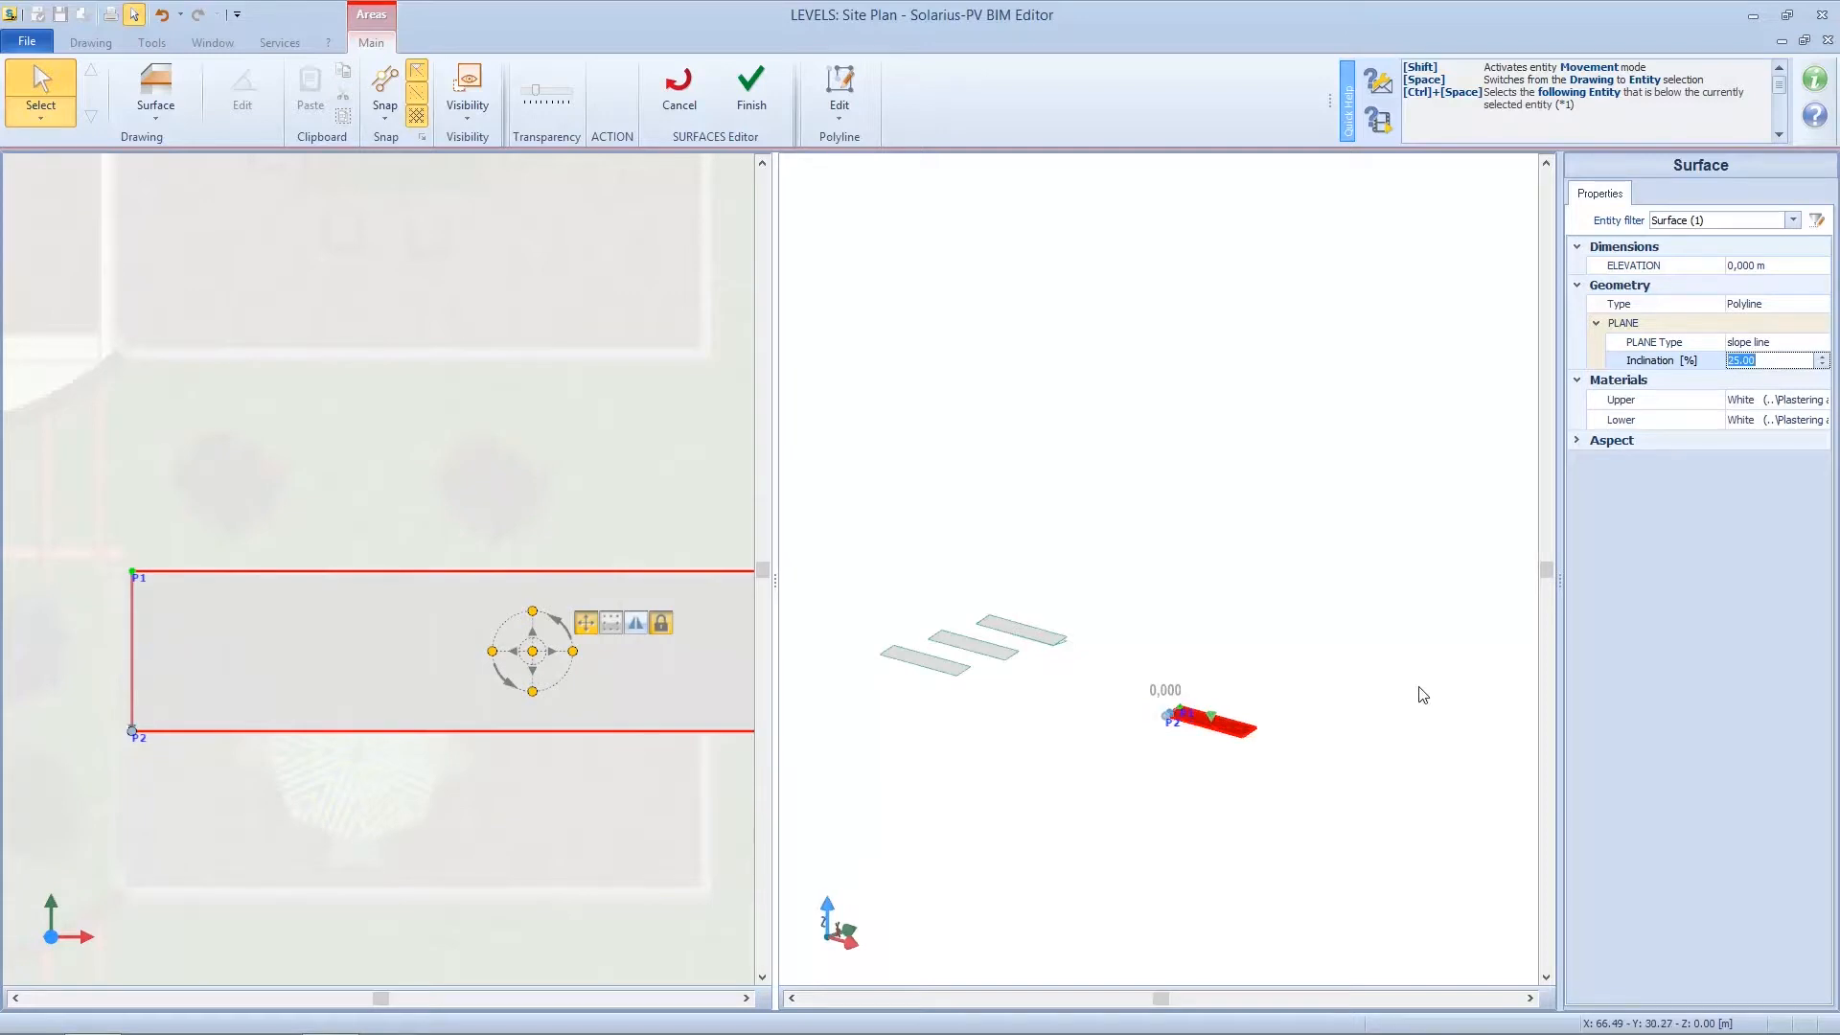
{"action": "key", "text": "Tab"}
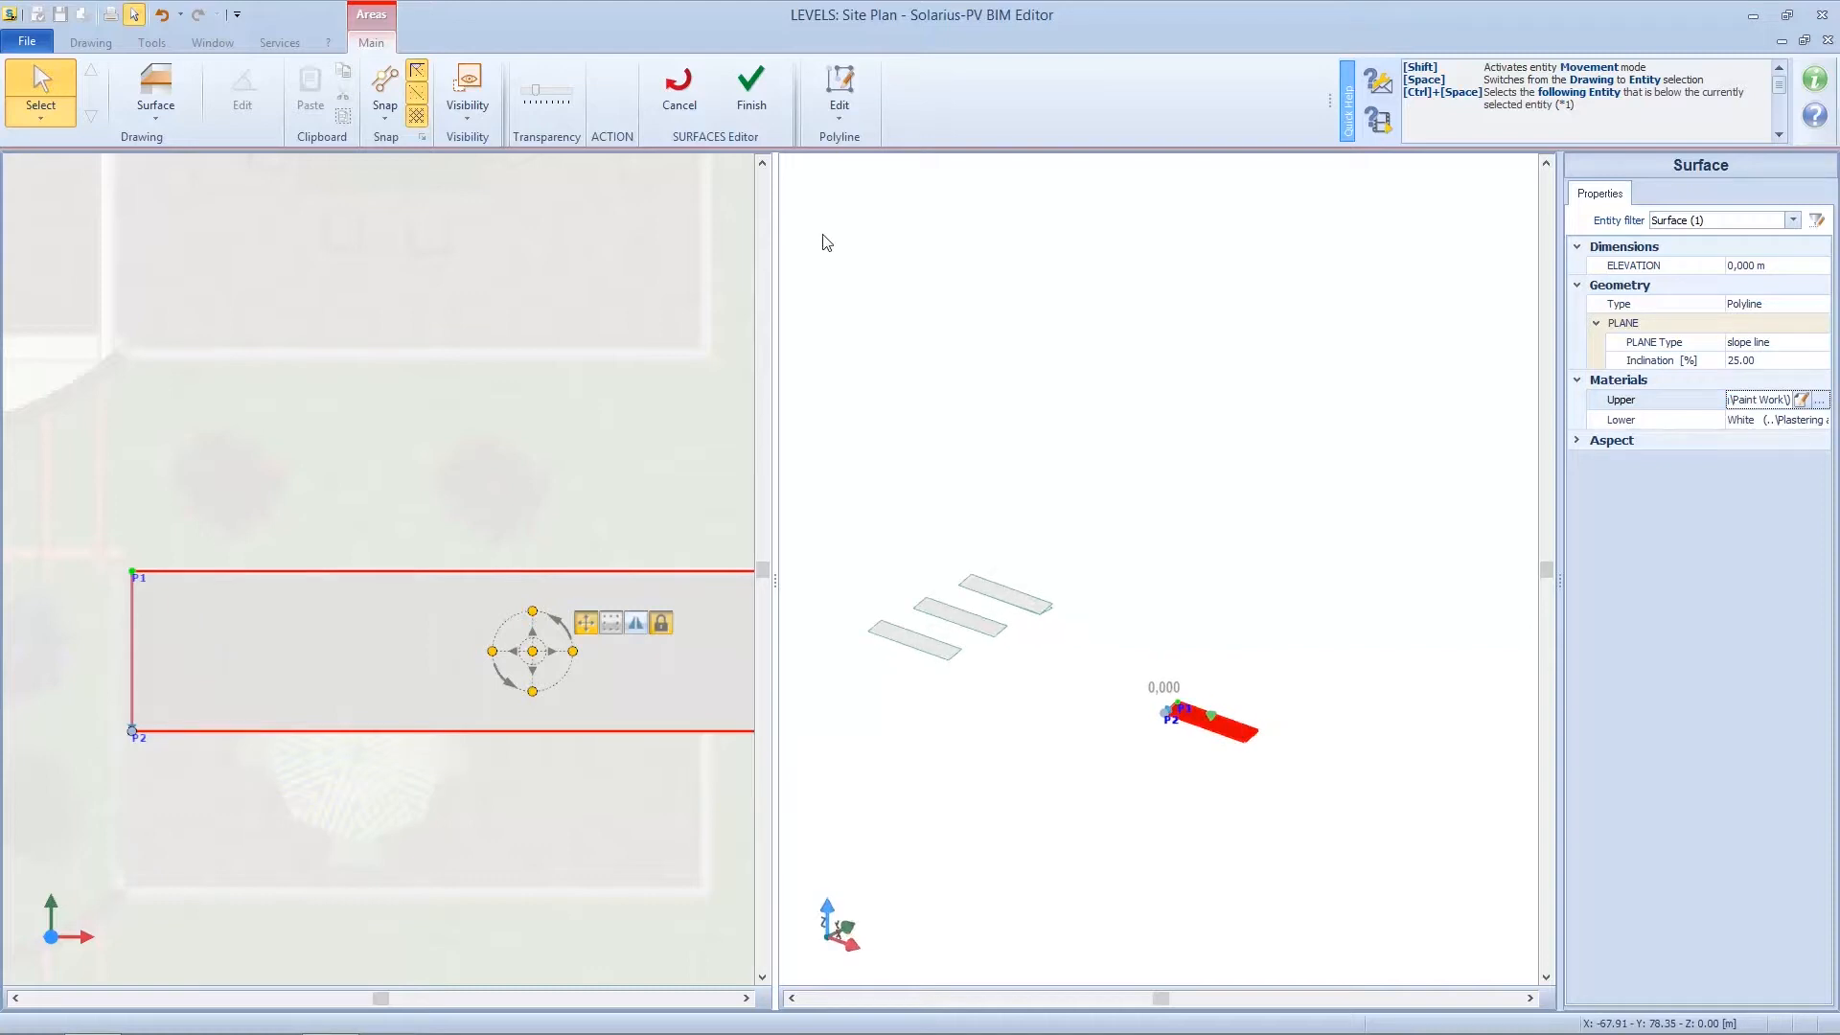
- Finish editing the inclined surfaces and switch from the site plan to the 3D view
{"action": "left_click", "coordinate": [749, 96]}
{"action": "scroll", "coordinate": [805, 584], "scroll_direction": "down", "scroll_amount": 3}
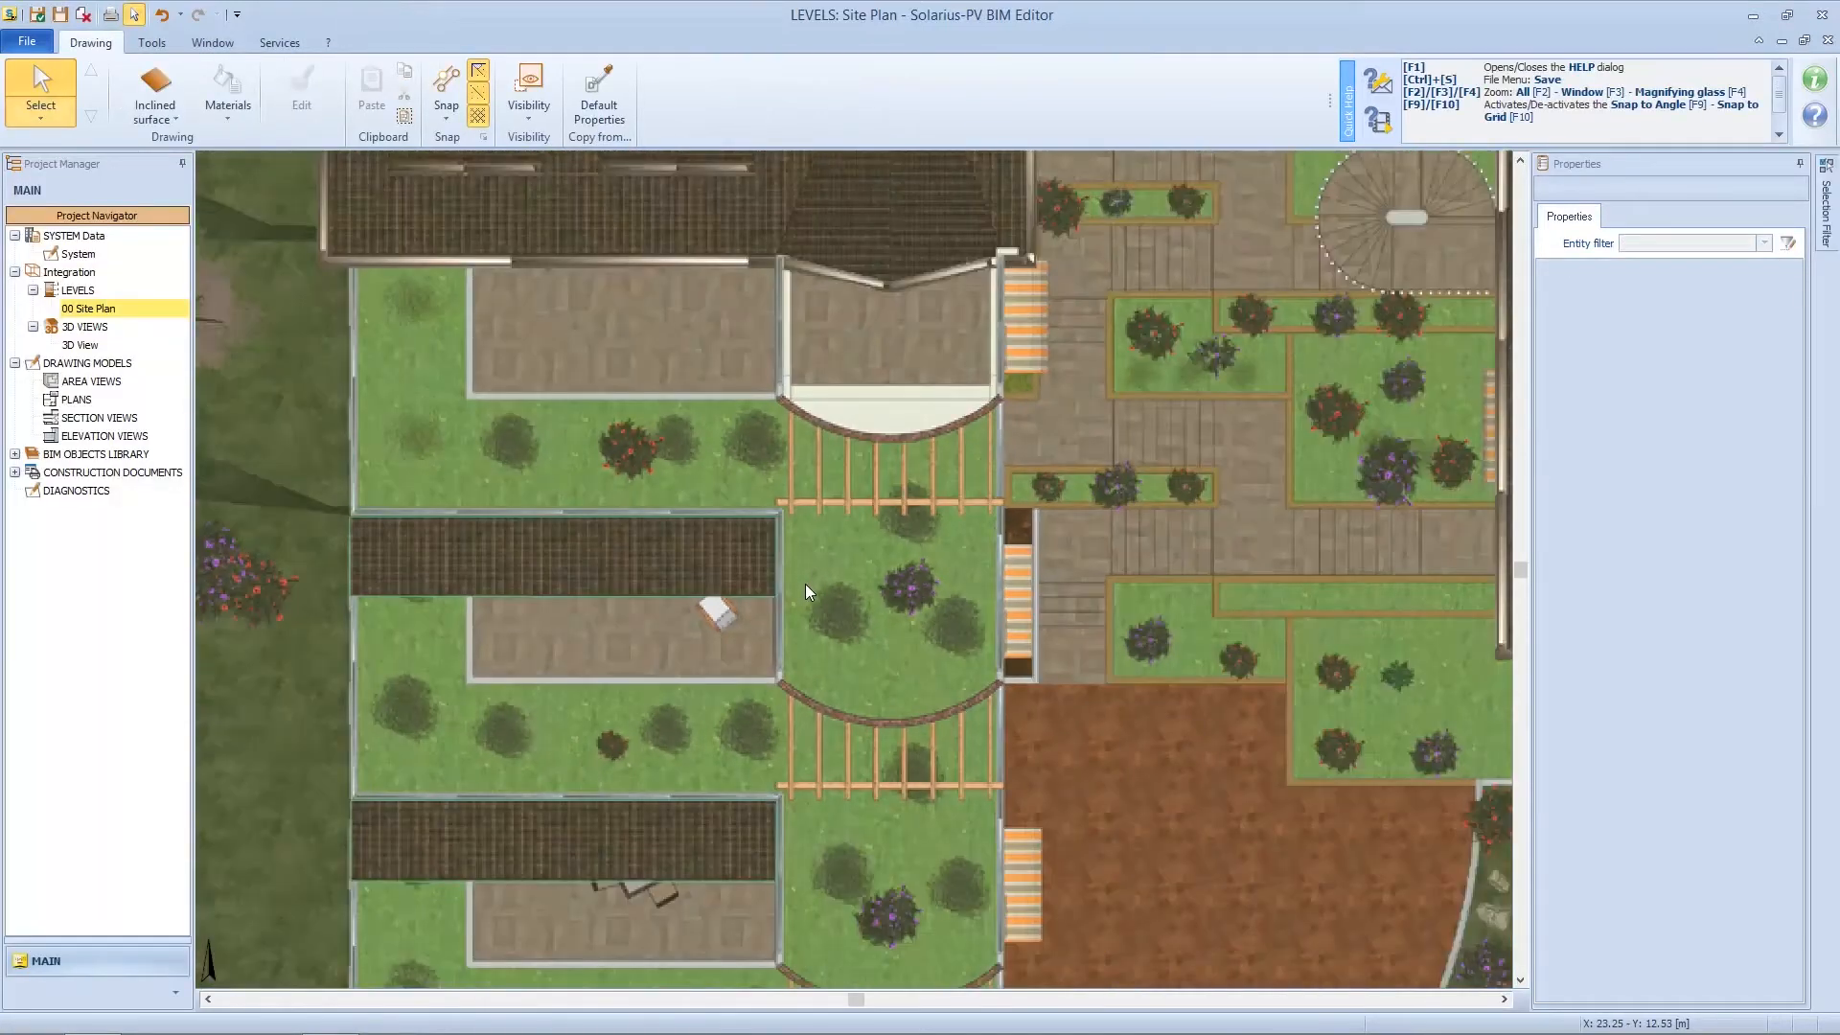
{"action": "scroll", "coordinate": [884, 734], "scroll_direction": "down", "scroll_amount": 2}
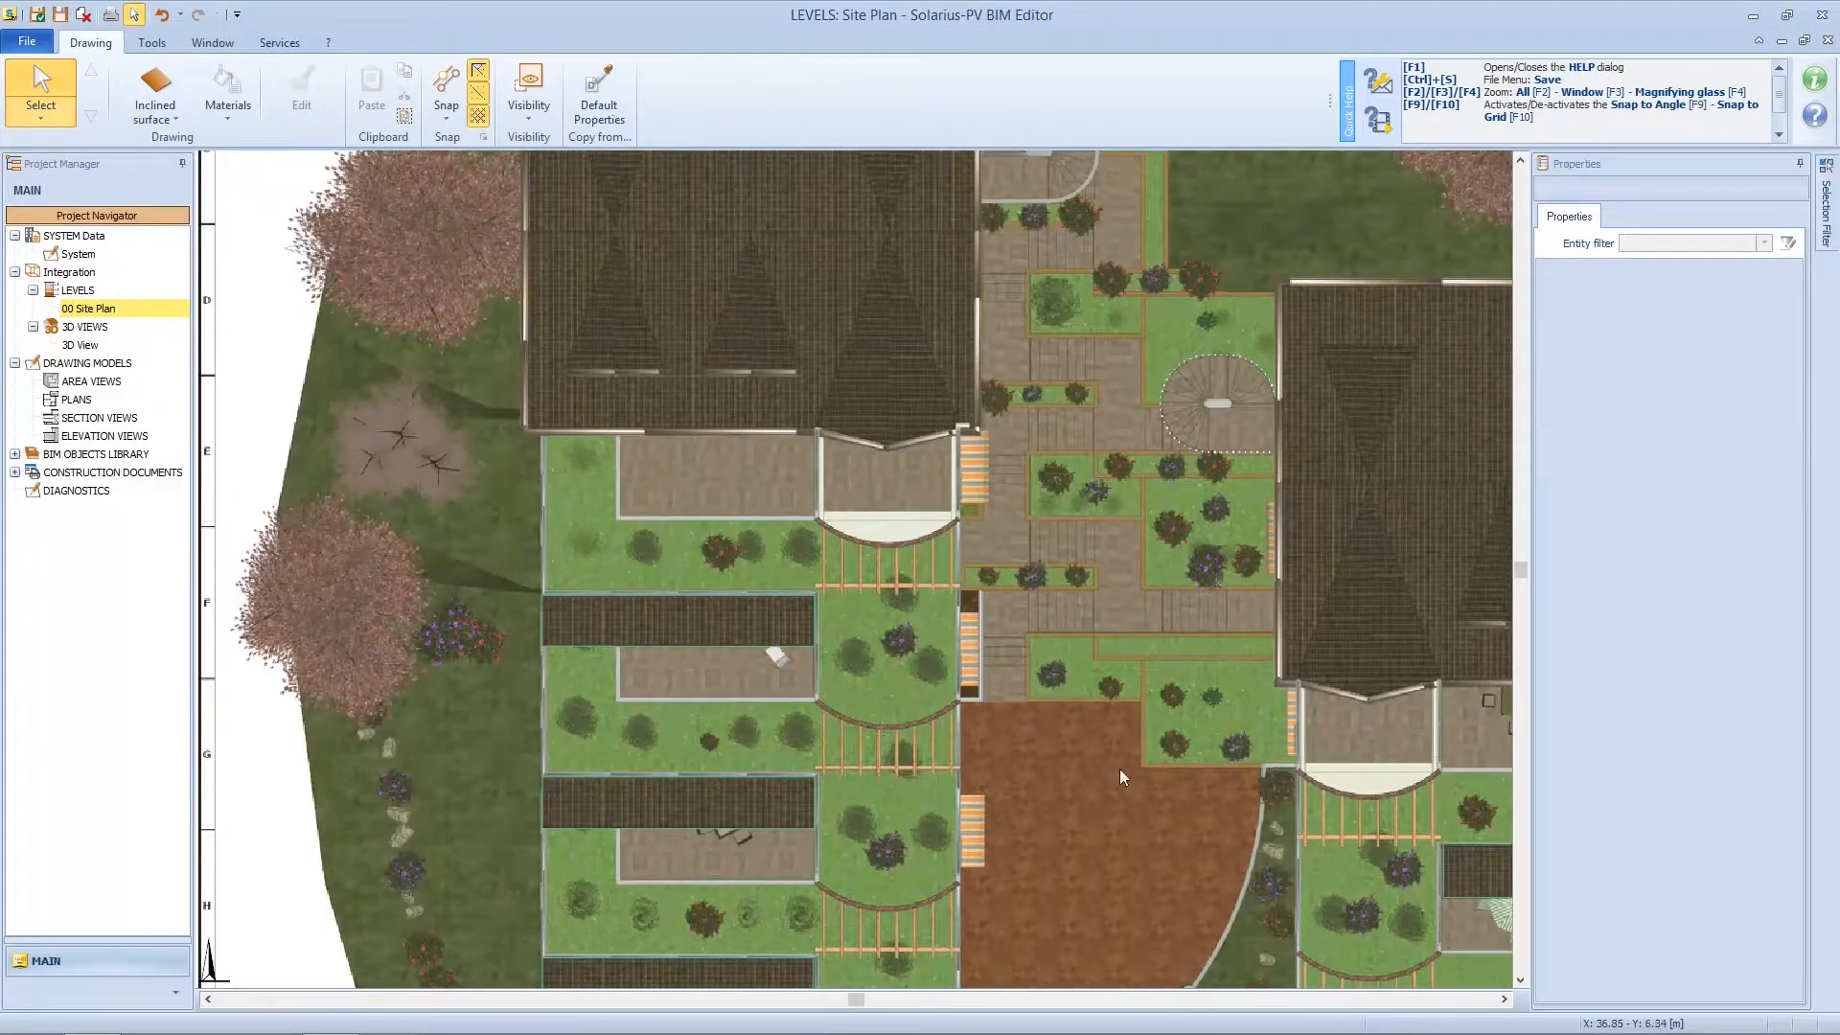
{"action": "middle_click_drag", "start_coordinate": [1119, 769], "coordinate": [866, 716]}
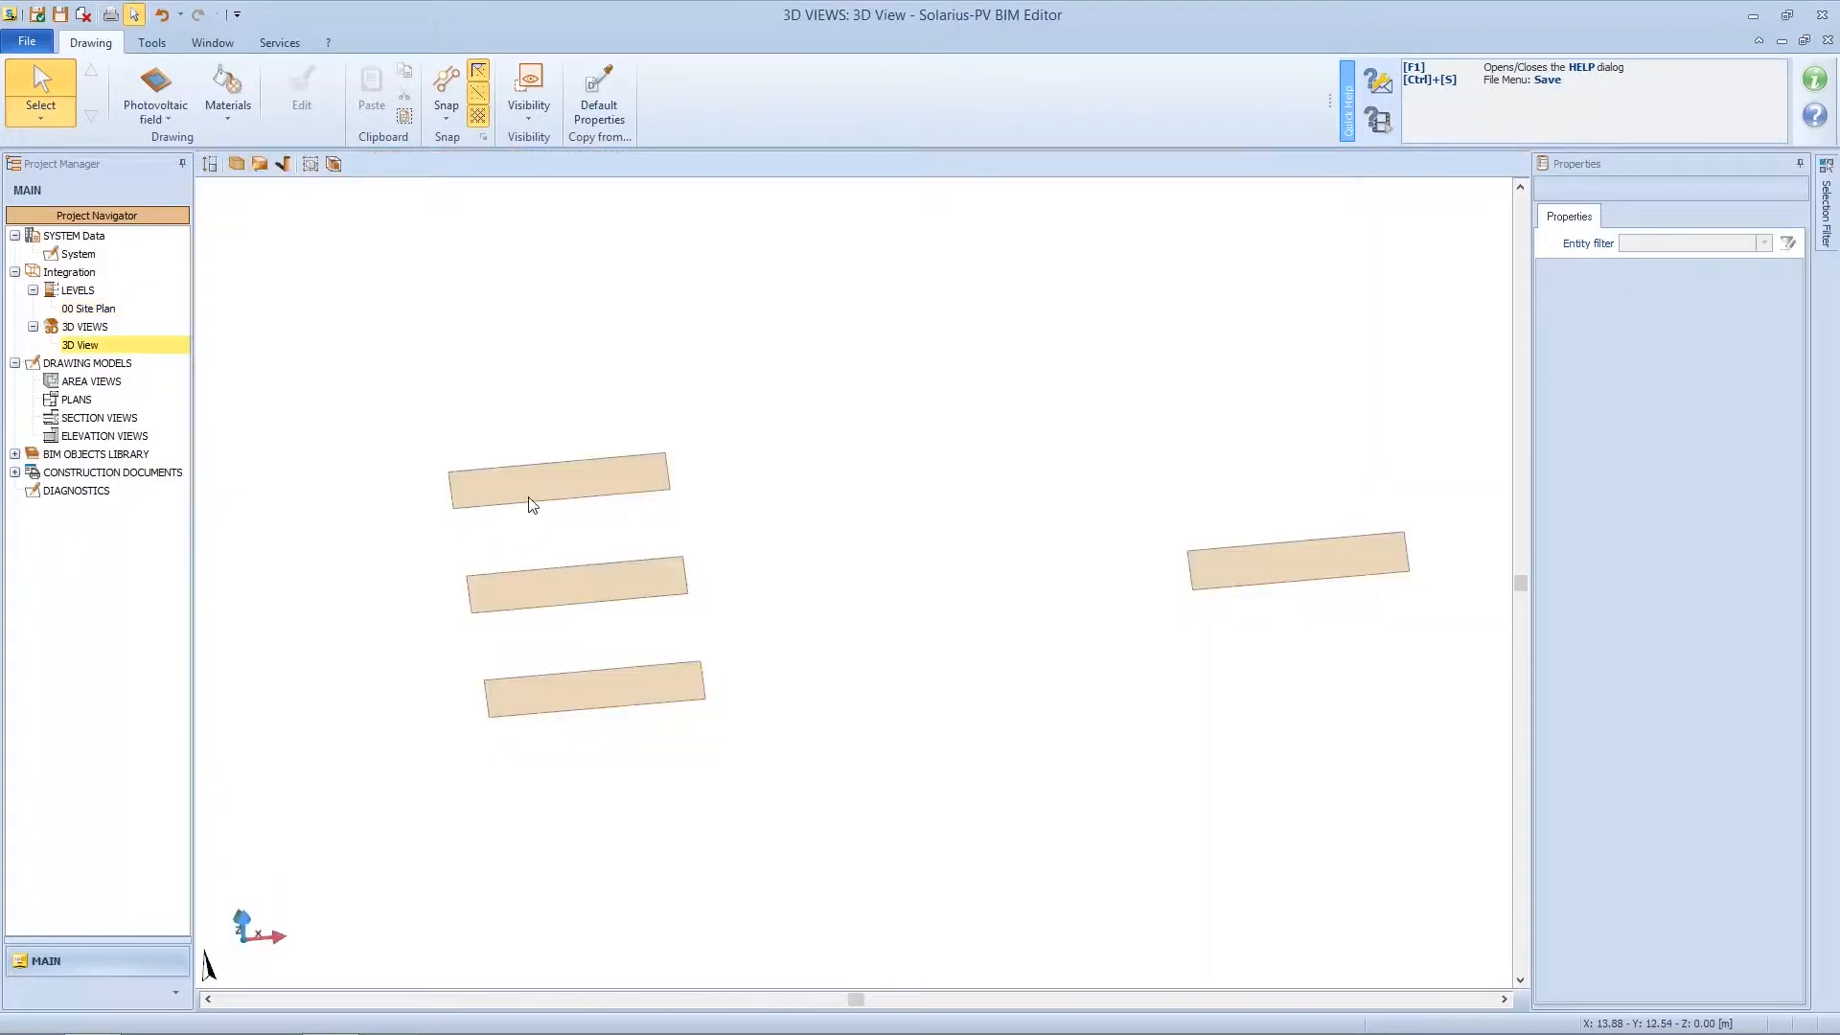
- Start the assisted design of the uppermost left photovoltaic field and accept the irradiation settings, continuing to the module selection
{"action": "left_click", "coordinate": [533, 497]}
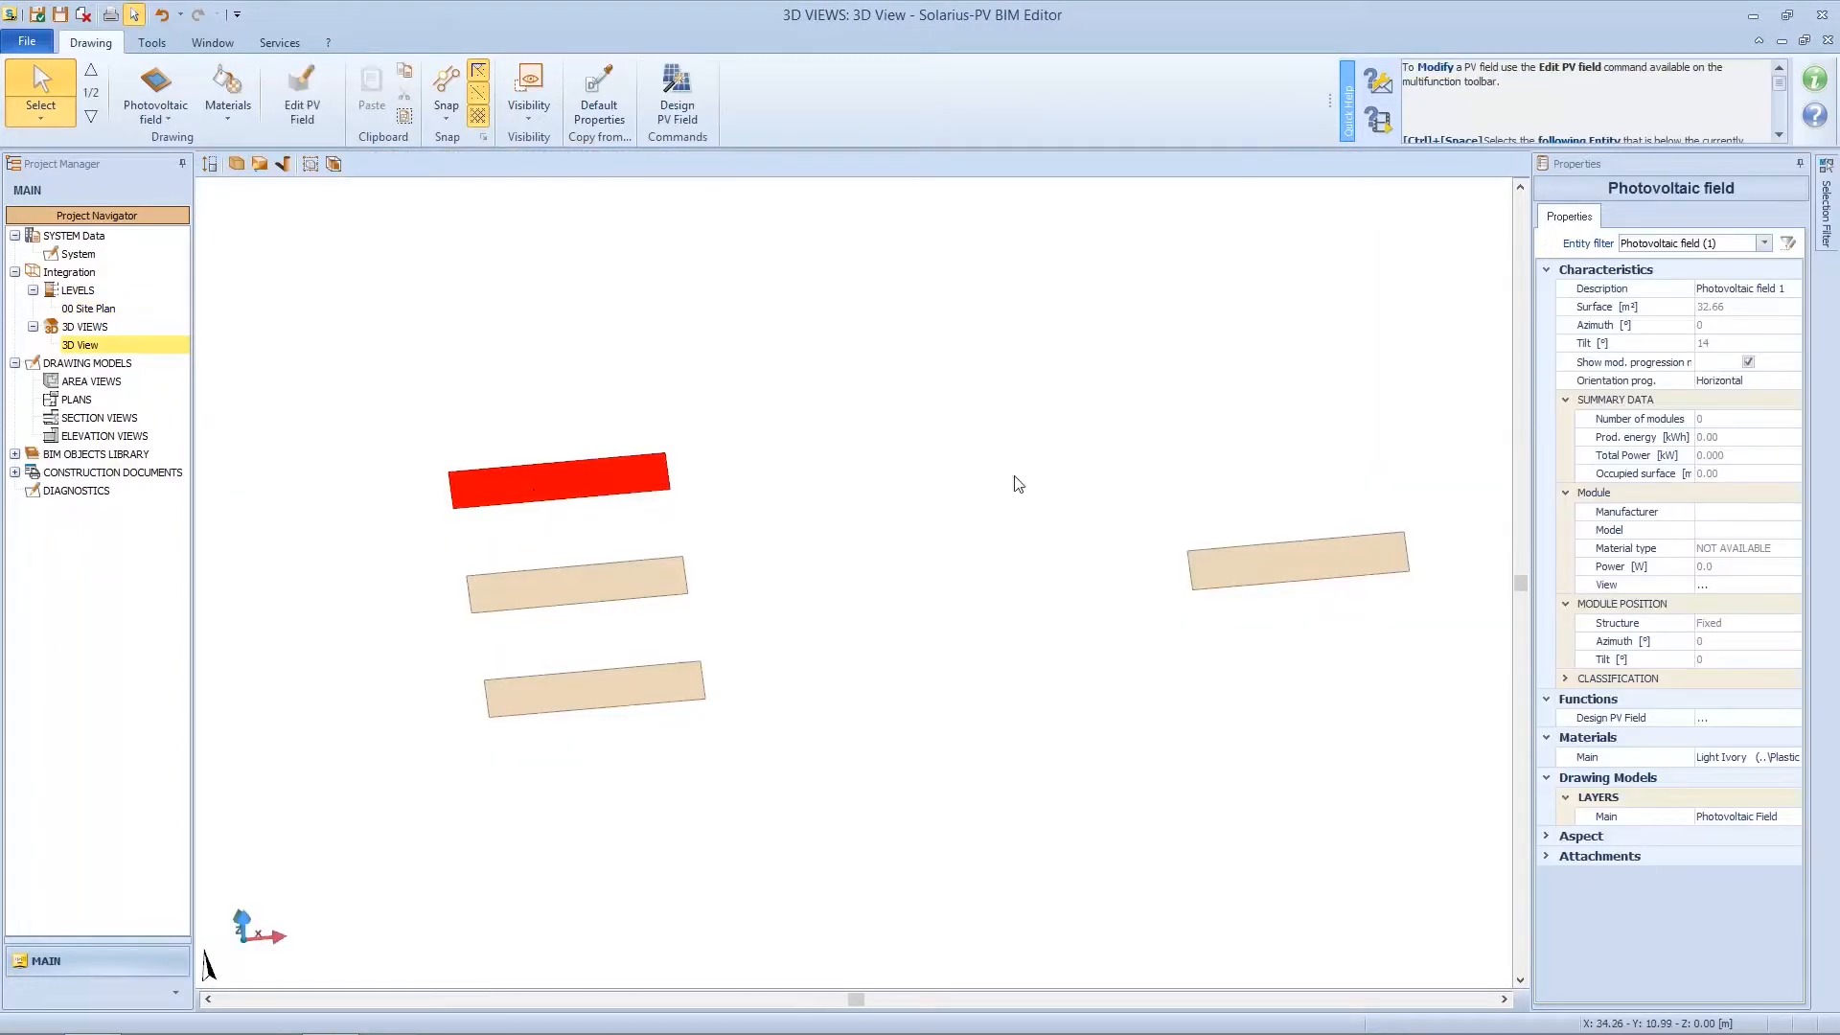
{"action": "left_click", "coordinate": [694, 83]}
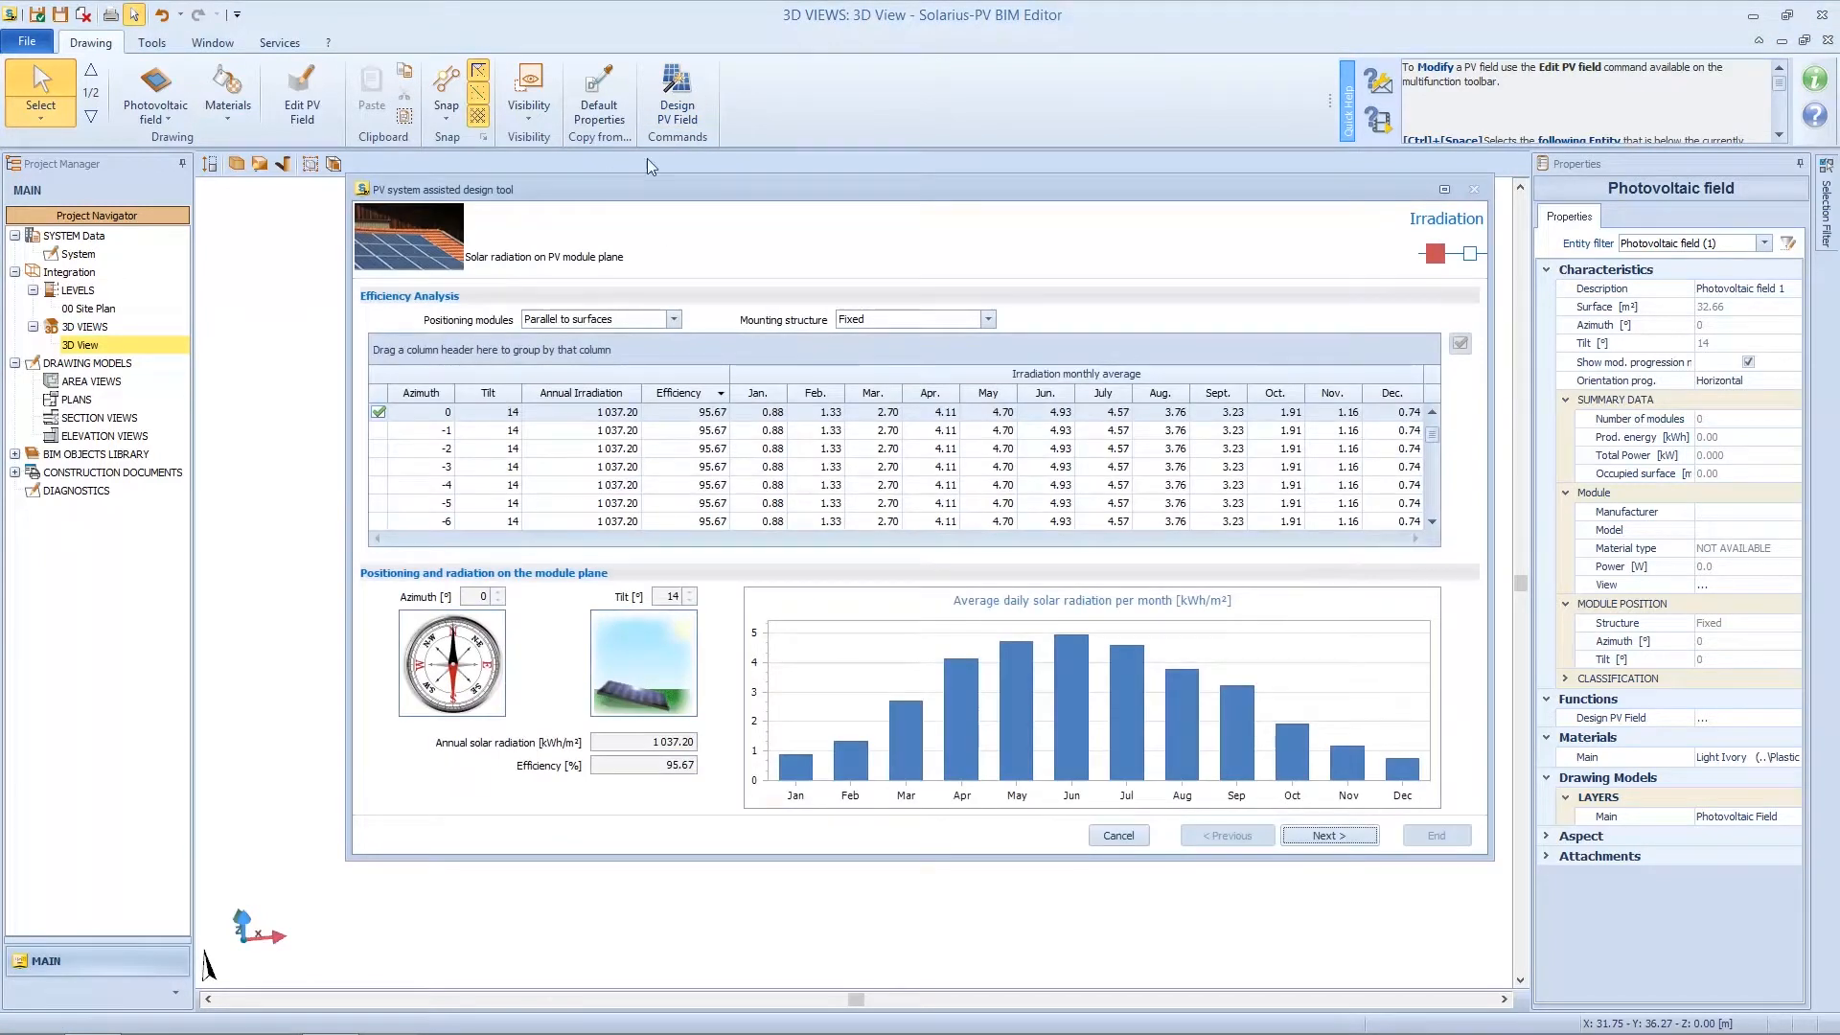
{"action": "left_click", "coordinate": [1328, 835]}
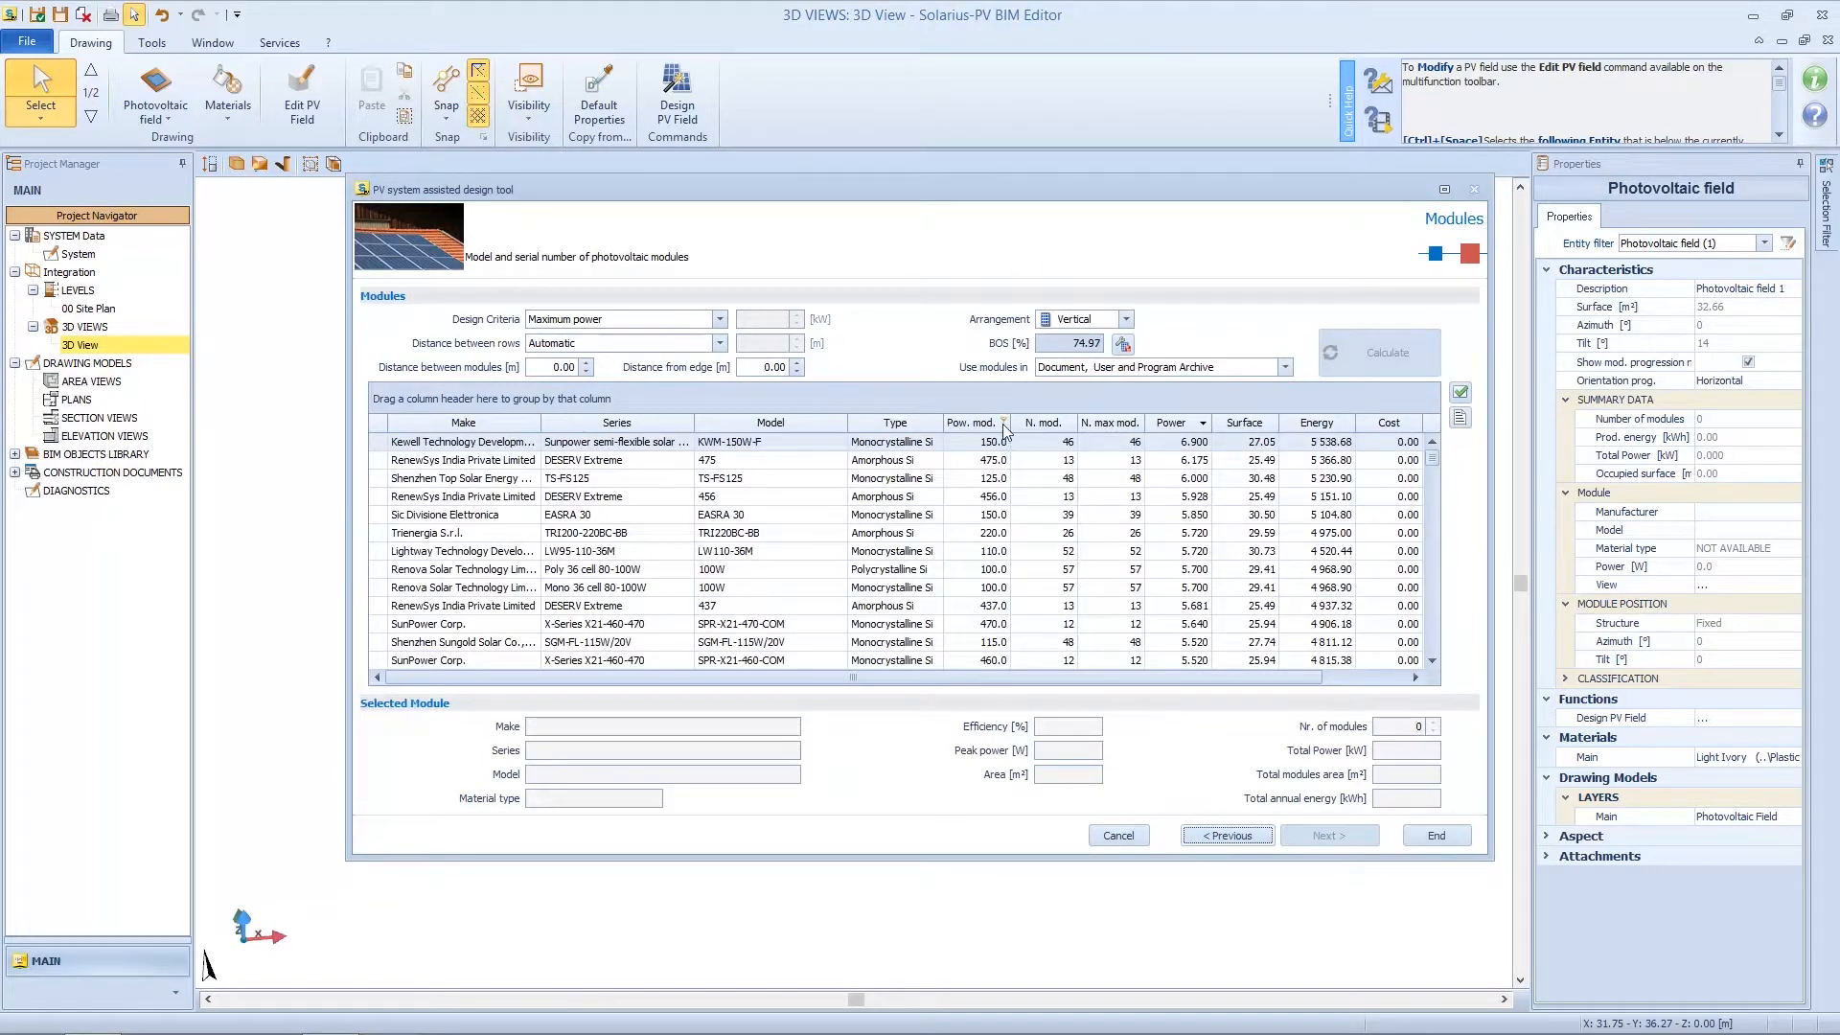
- Filter the module list to module power equal to 300
{"action": "left_click", "coordinate": [1004, 422]}
{"action": "left_click", "coordinate": [1104, 442]}
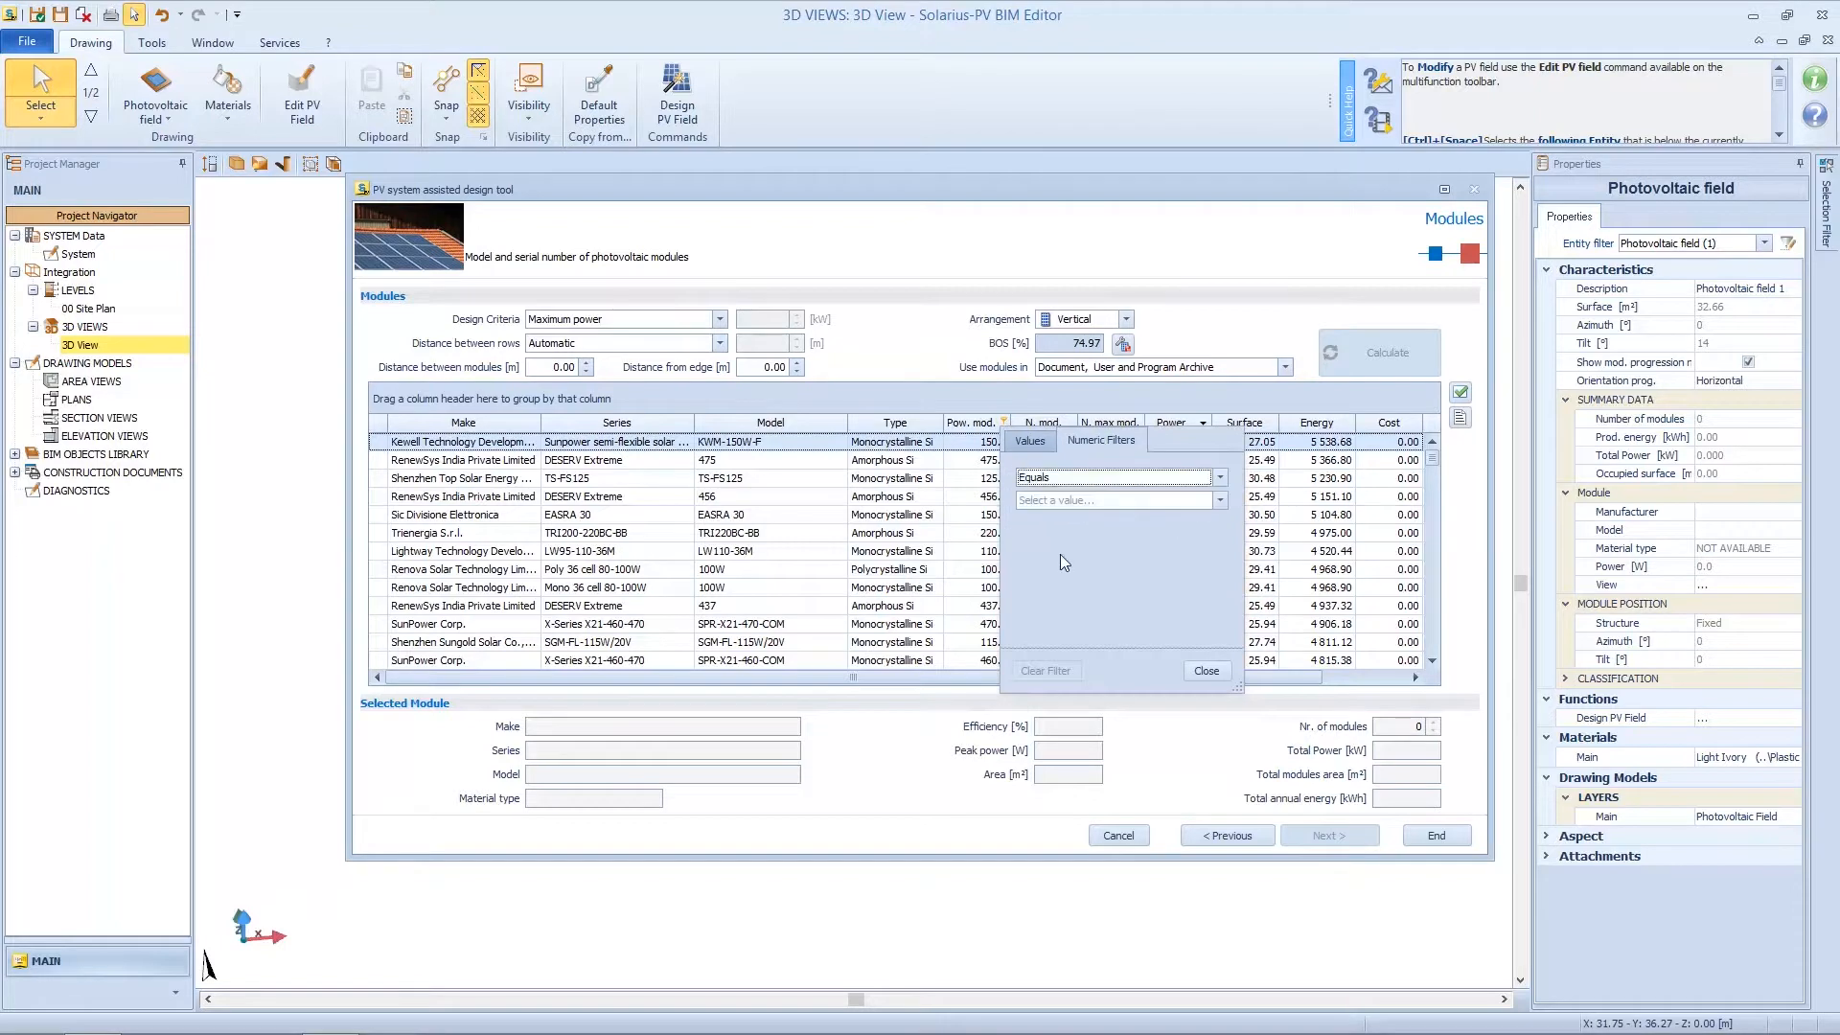
{"action": "left_click", "coordinate": [1083, 500]}
{"action": "type", "text": "300.00"}
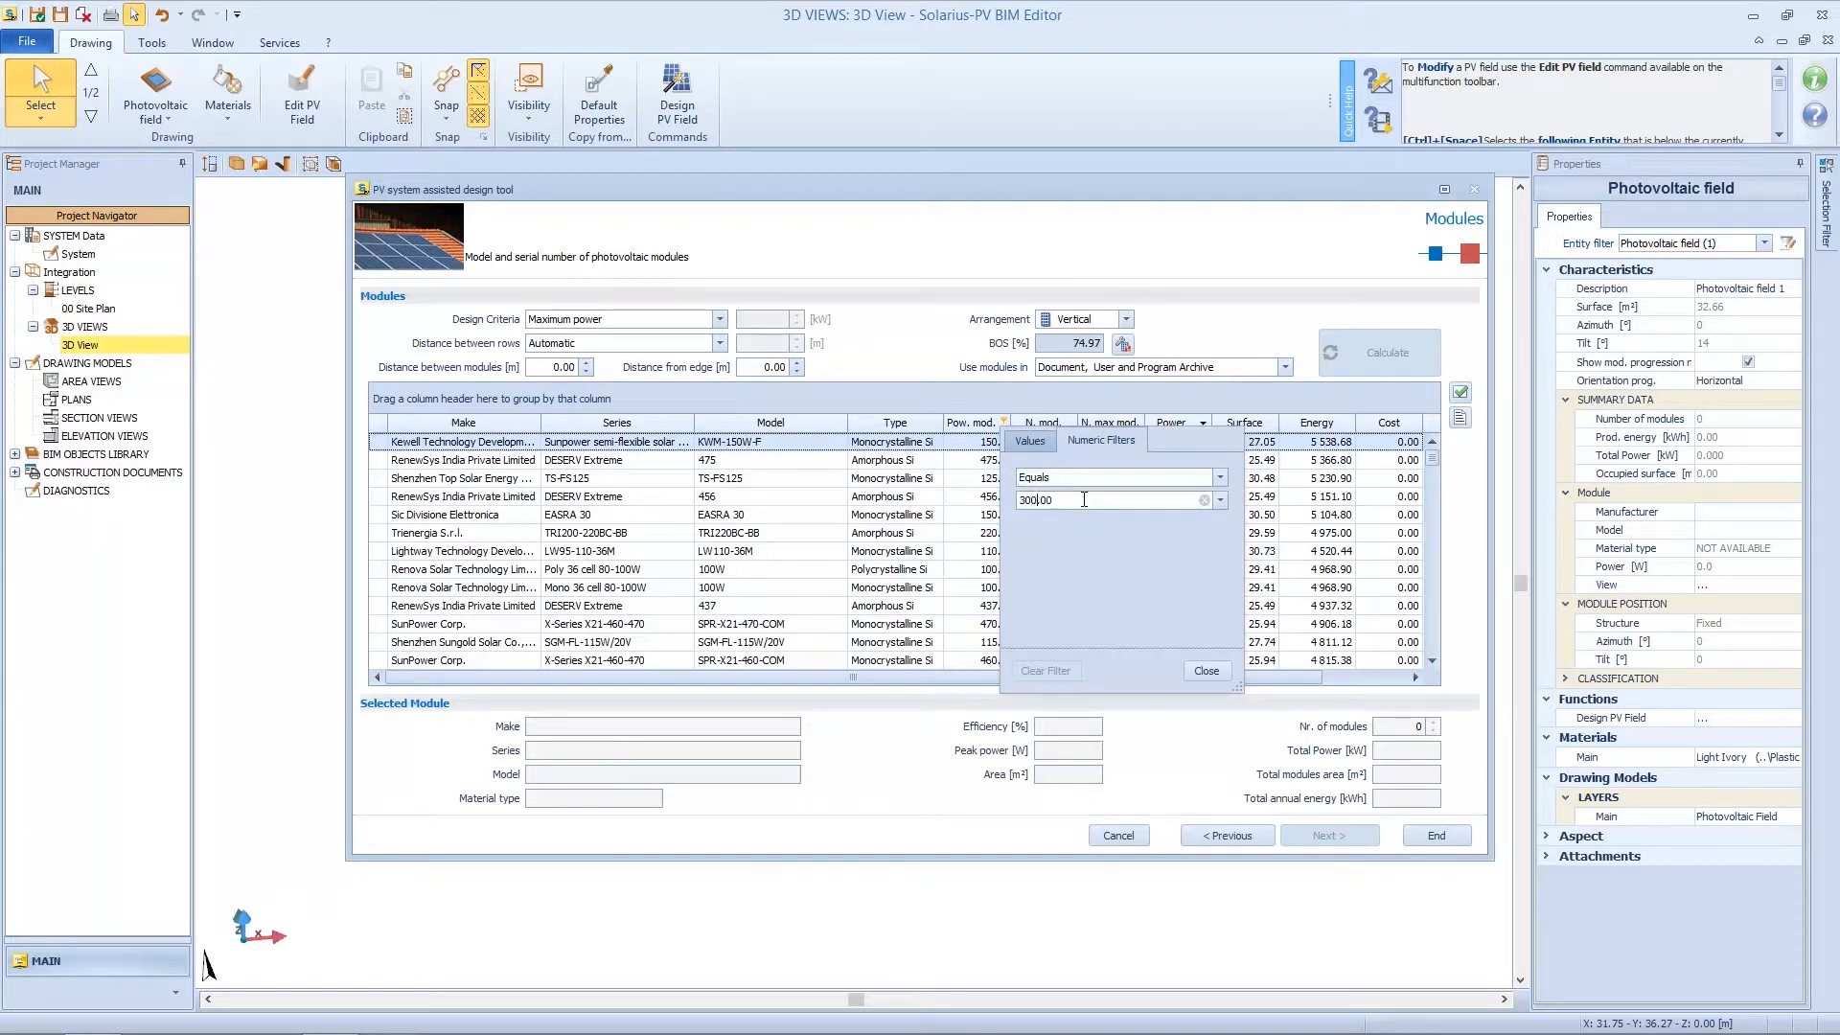
{"action": "left_click", "coordinate": [1207, 671]}
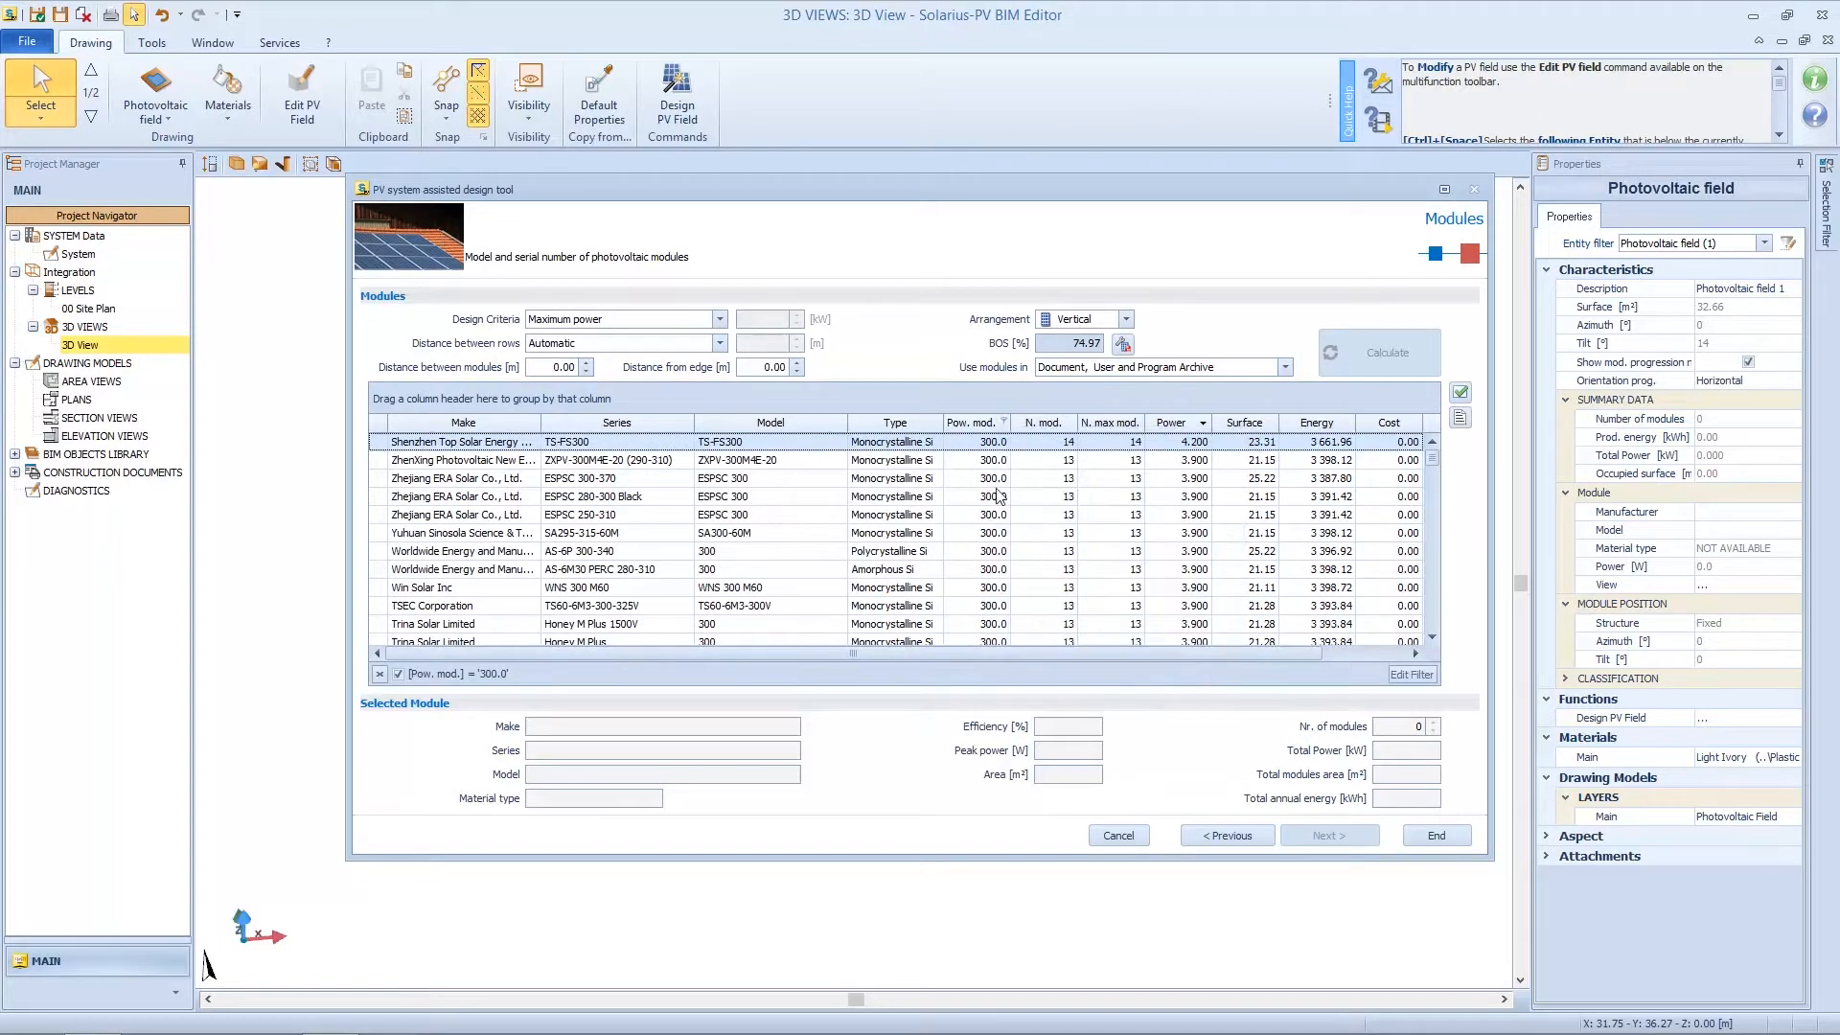
- Choose the Worldwide Energy AS-6P 300-340 module, set the number of modules to 12 and finish the field's design
{"action": "left_click", "coordinate": [994, 553]}
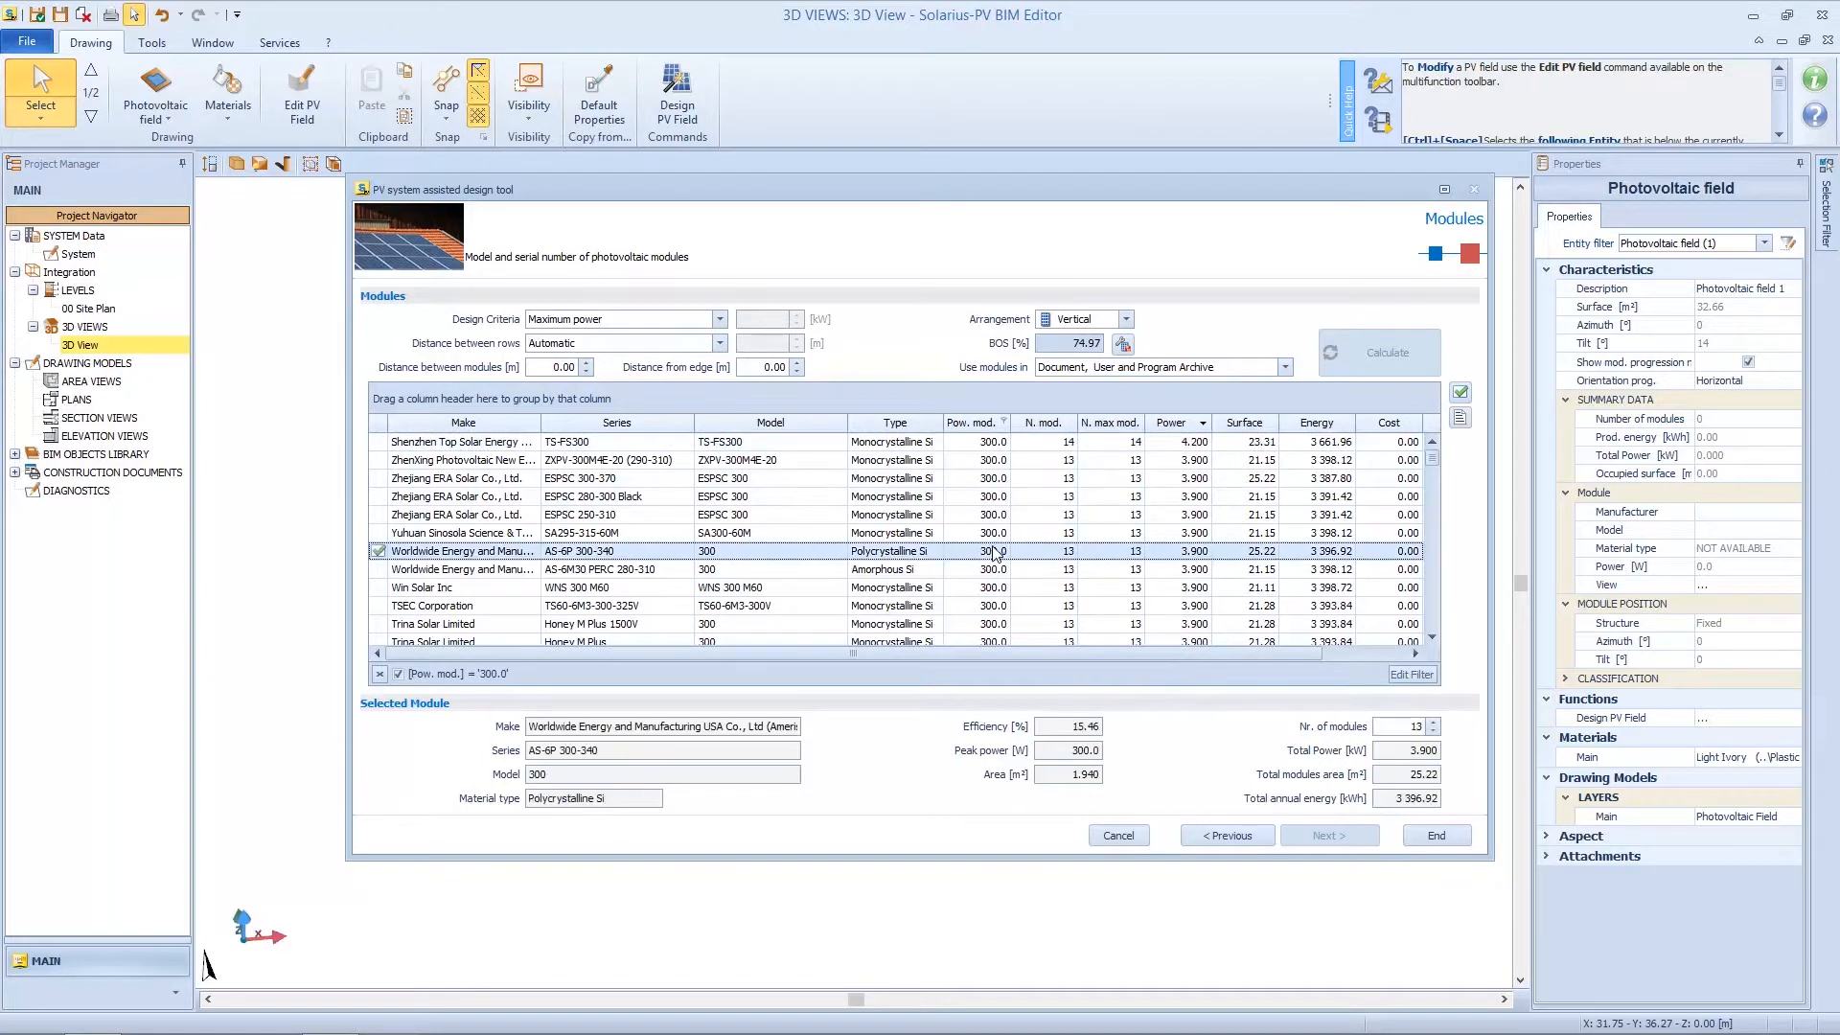
{"action": "left_click", "coordinate": [1434, 731]}
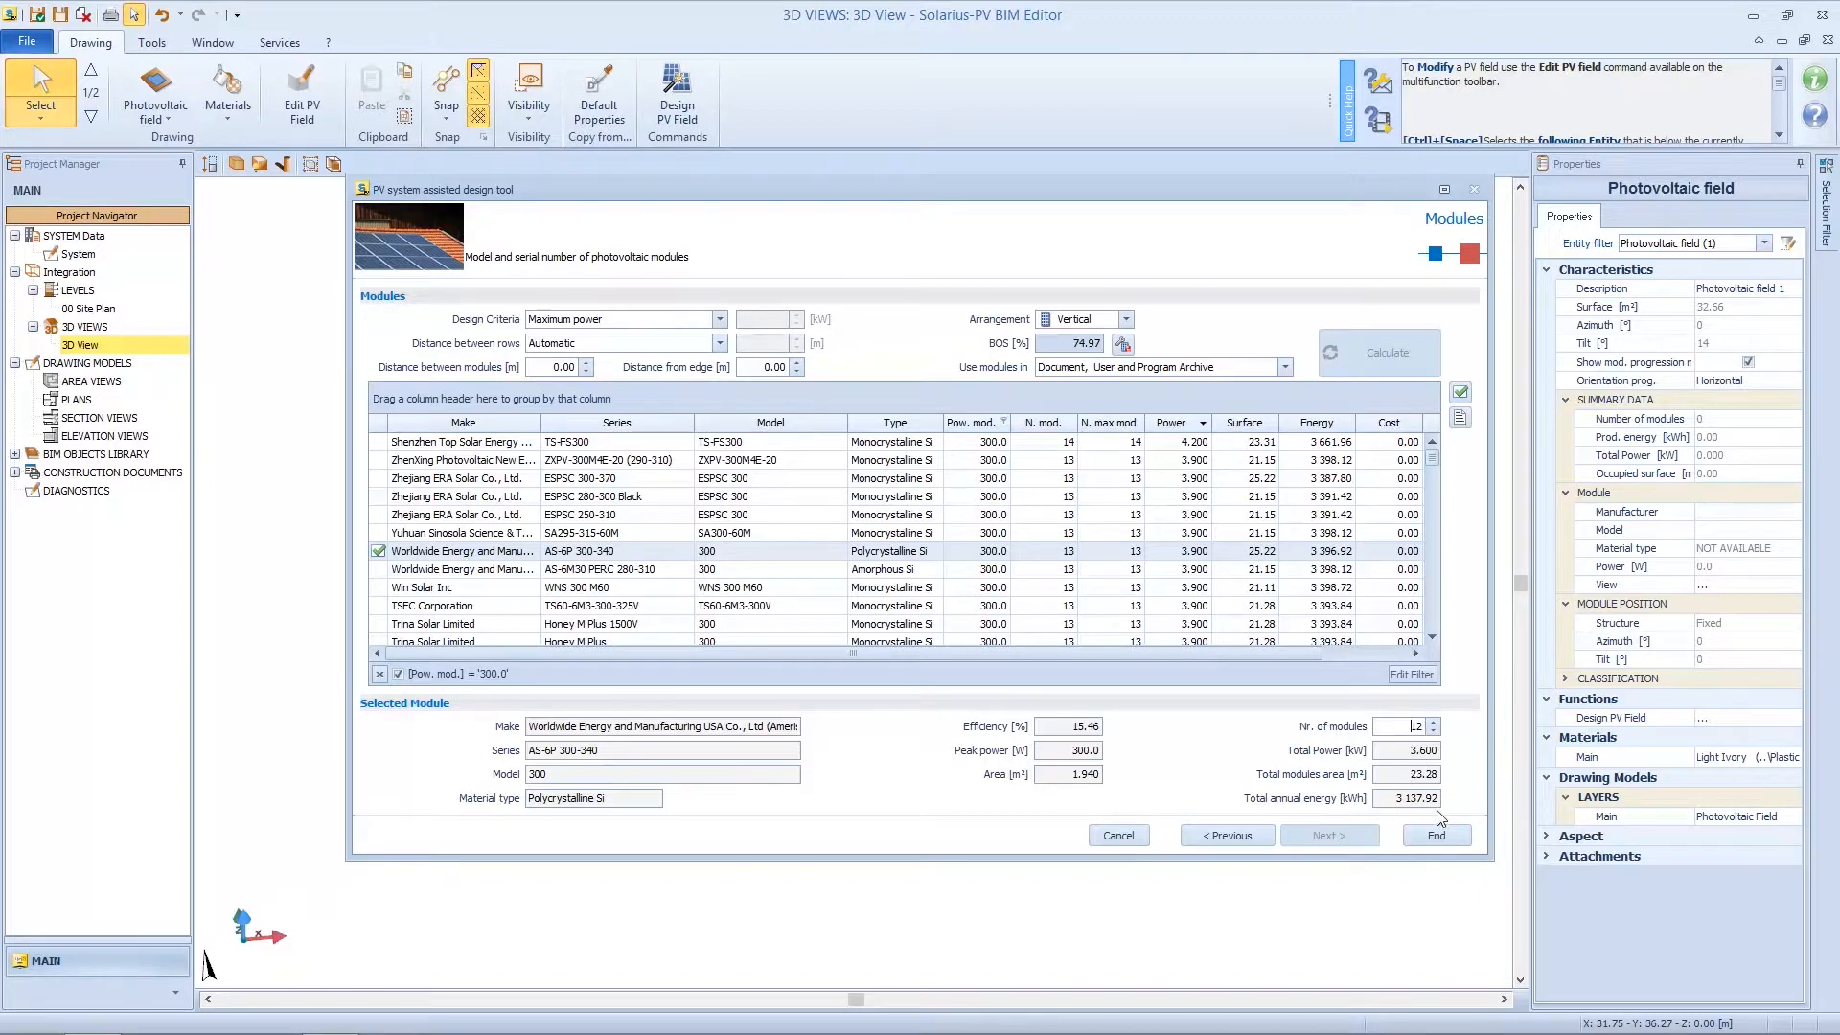
{"action": "left_click", "coordinate": [1436, 835]}
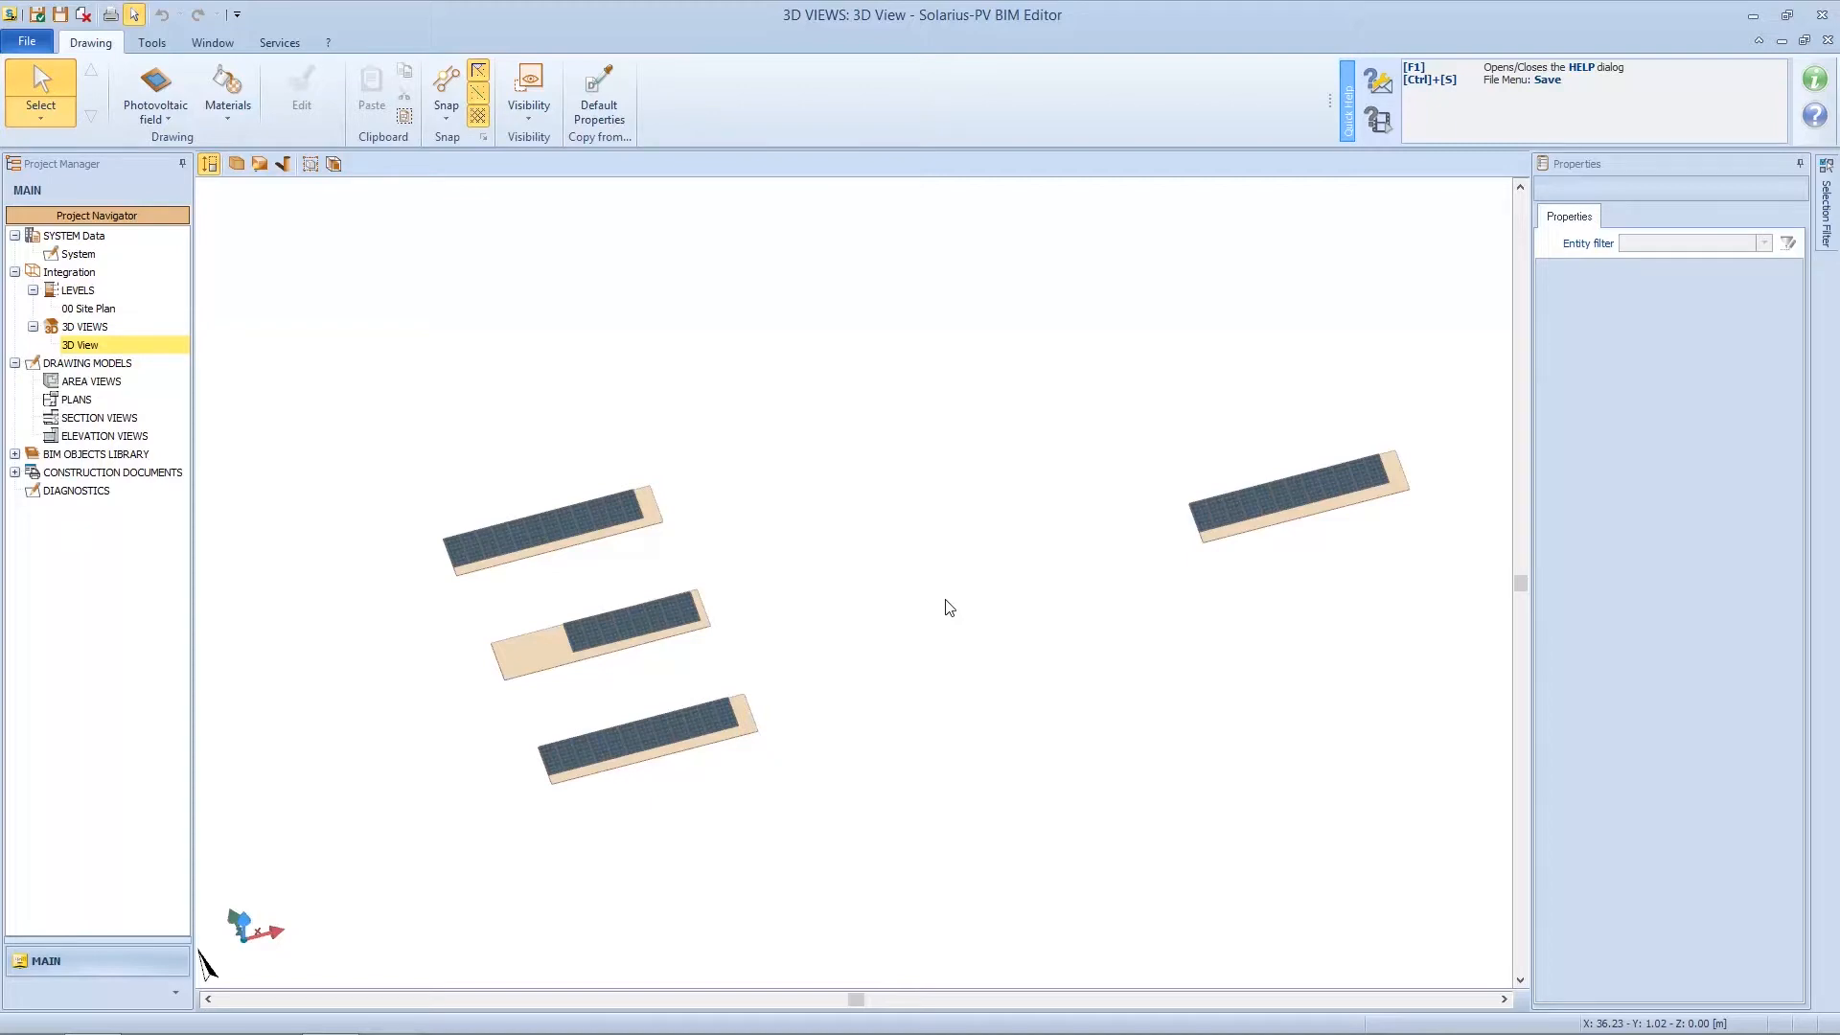
- Start the assisted design of the middle left photovoltaic field, accept the irradiation settings and choose the AS-6P 300-340 module
{"action": "scroll", "coordinate": [506, 652], "scroll_direction": "up", "scroll_amount": 5}
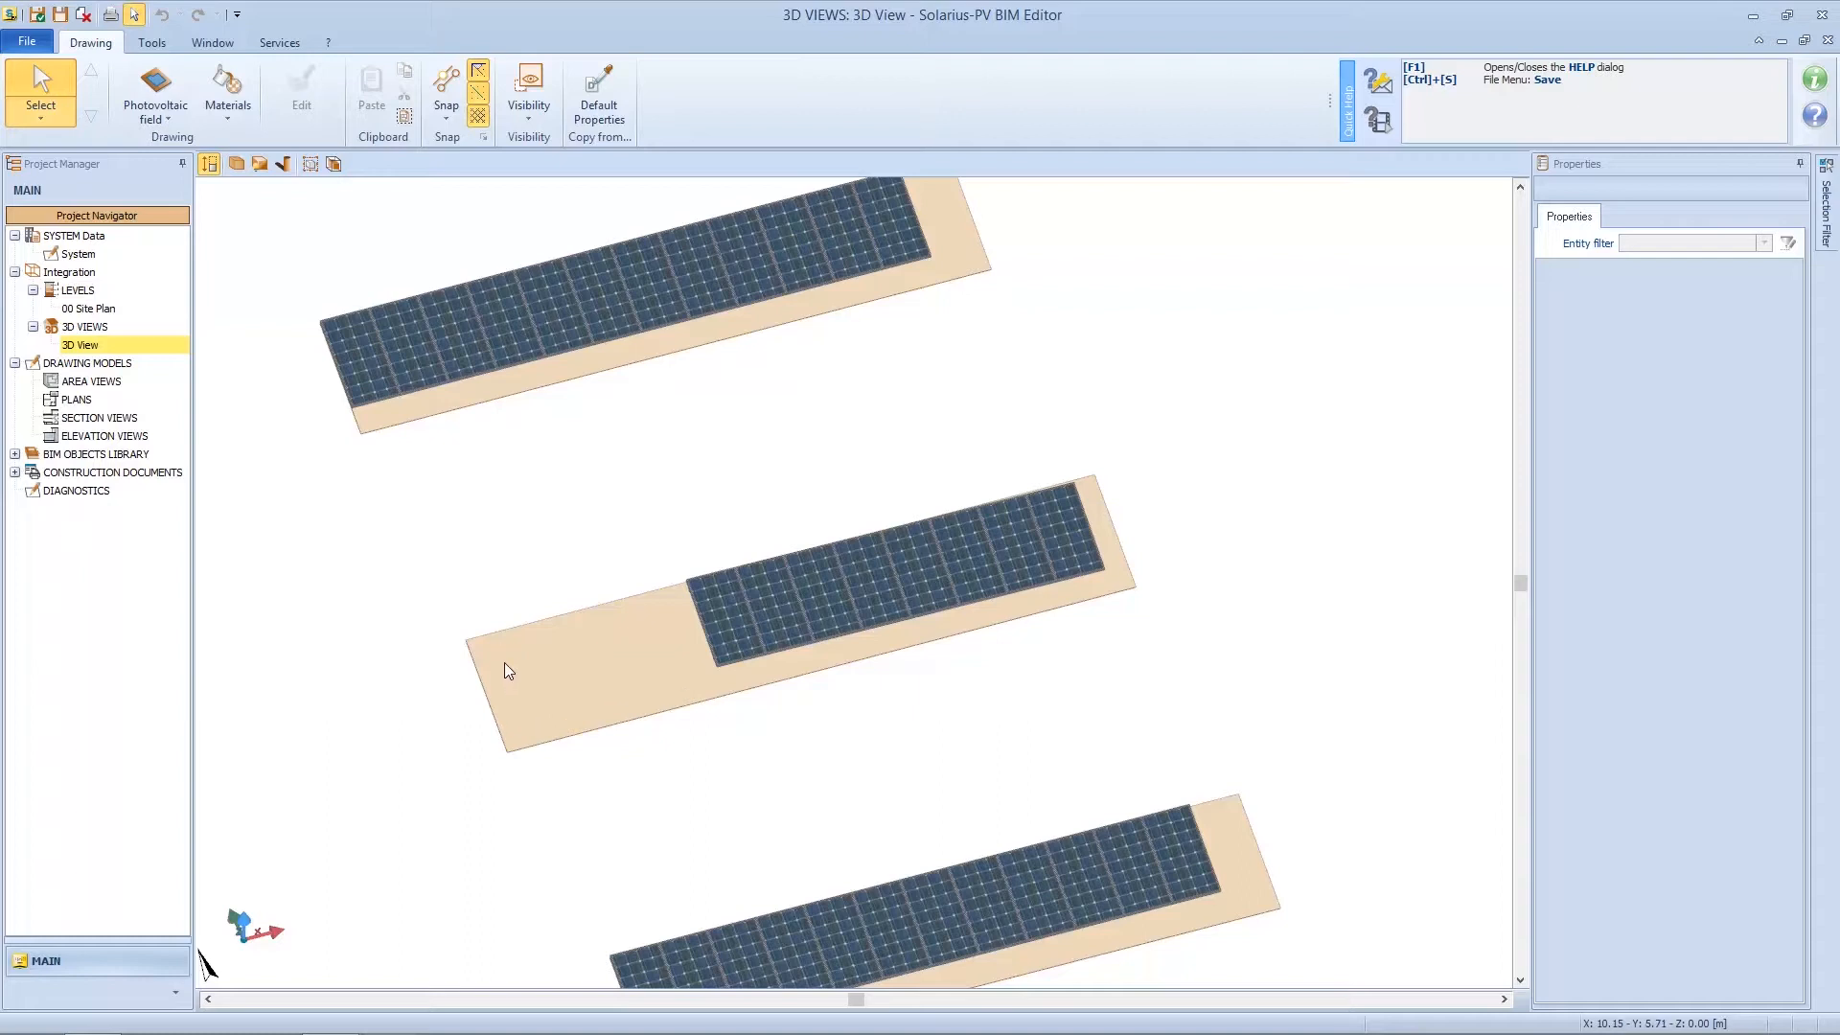
{"action": "left_click", "coordinate": [526, 704]}
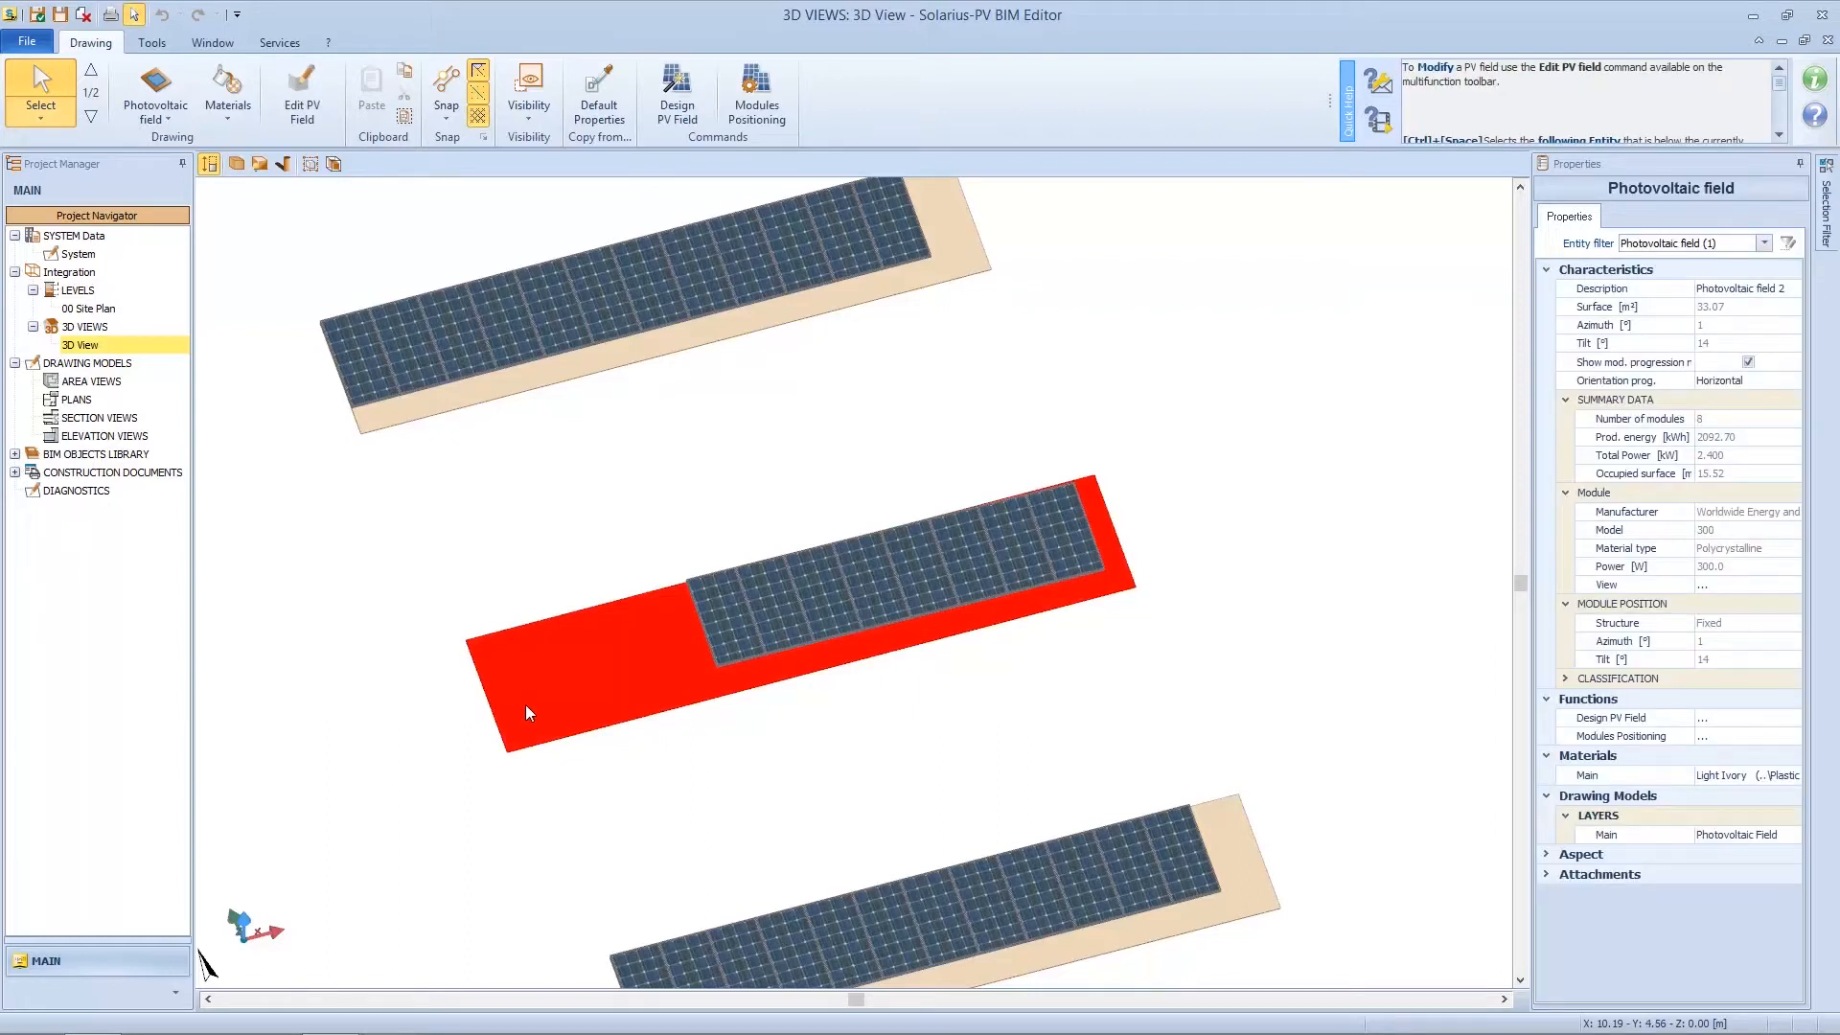
{"action": "left_click", "coordinate": [686, 81]}
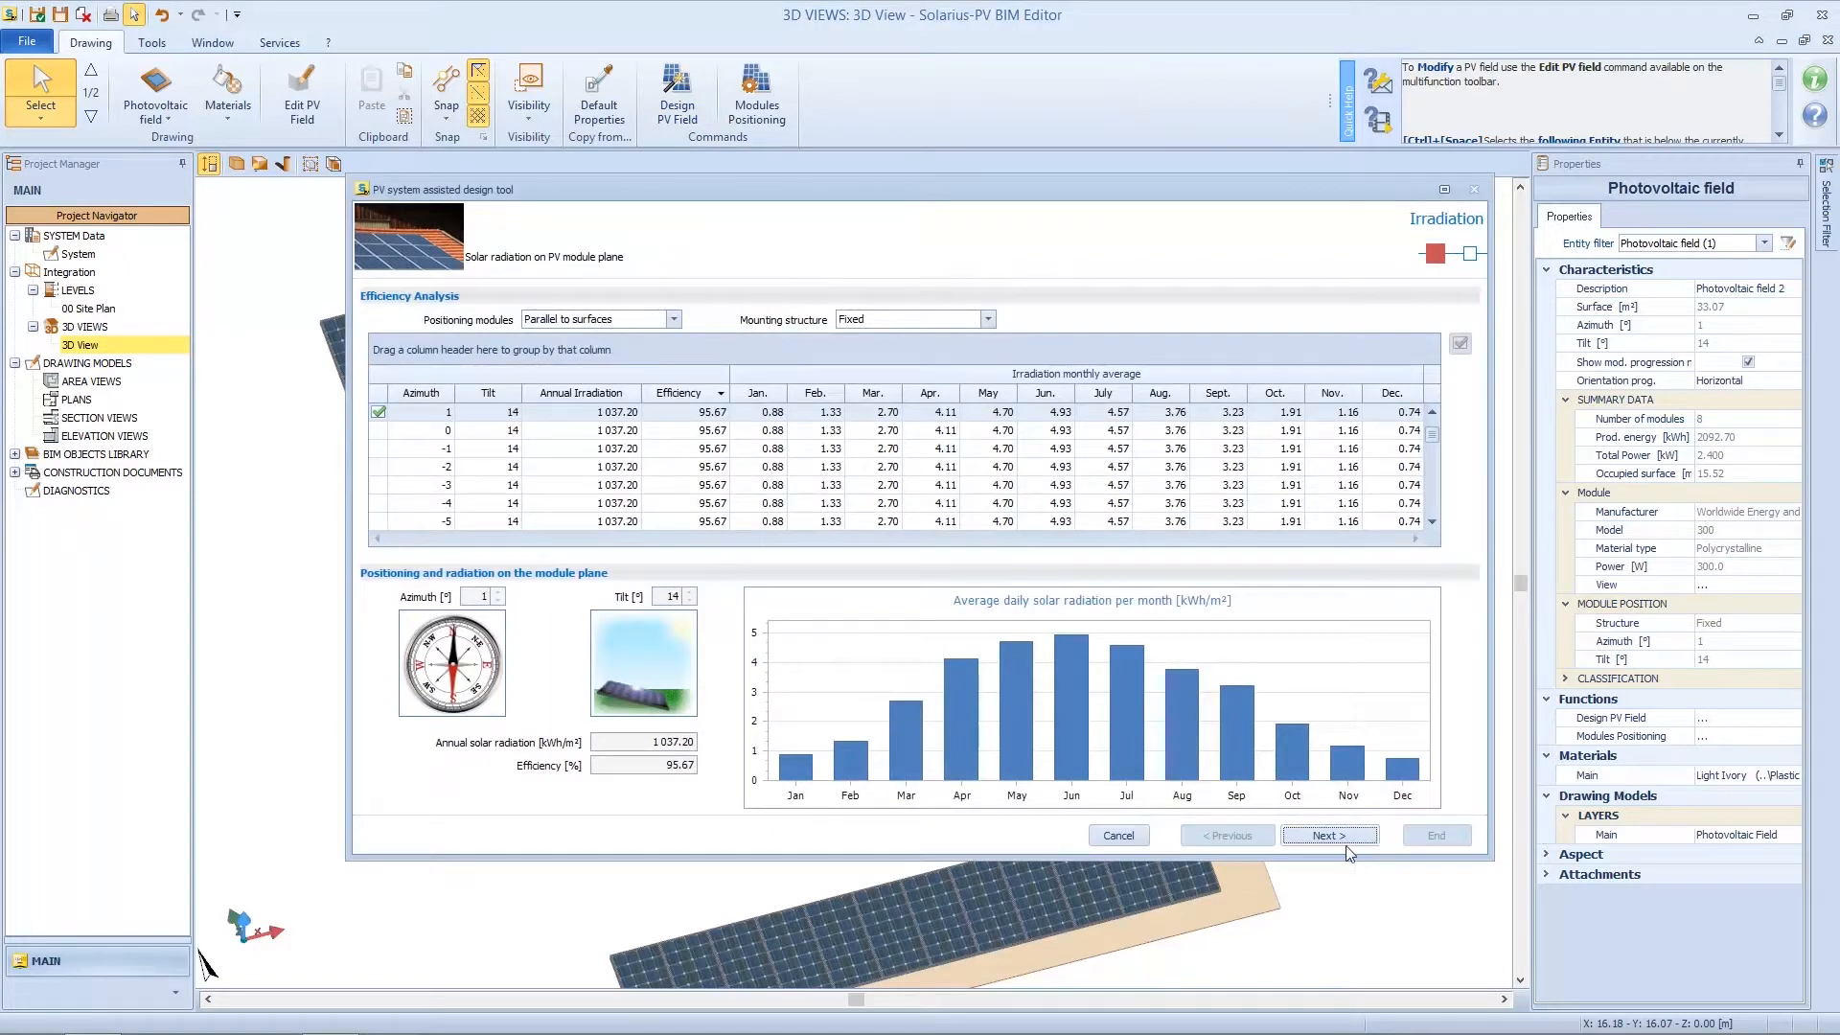
{"action": "left_click", "coordinate": [1342, 837]}
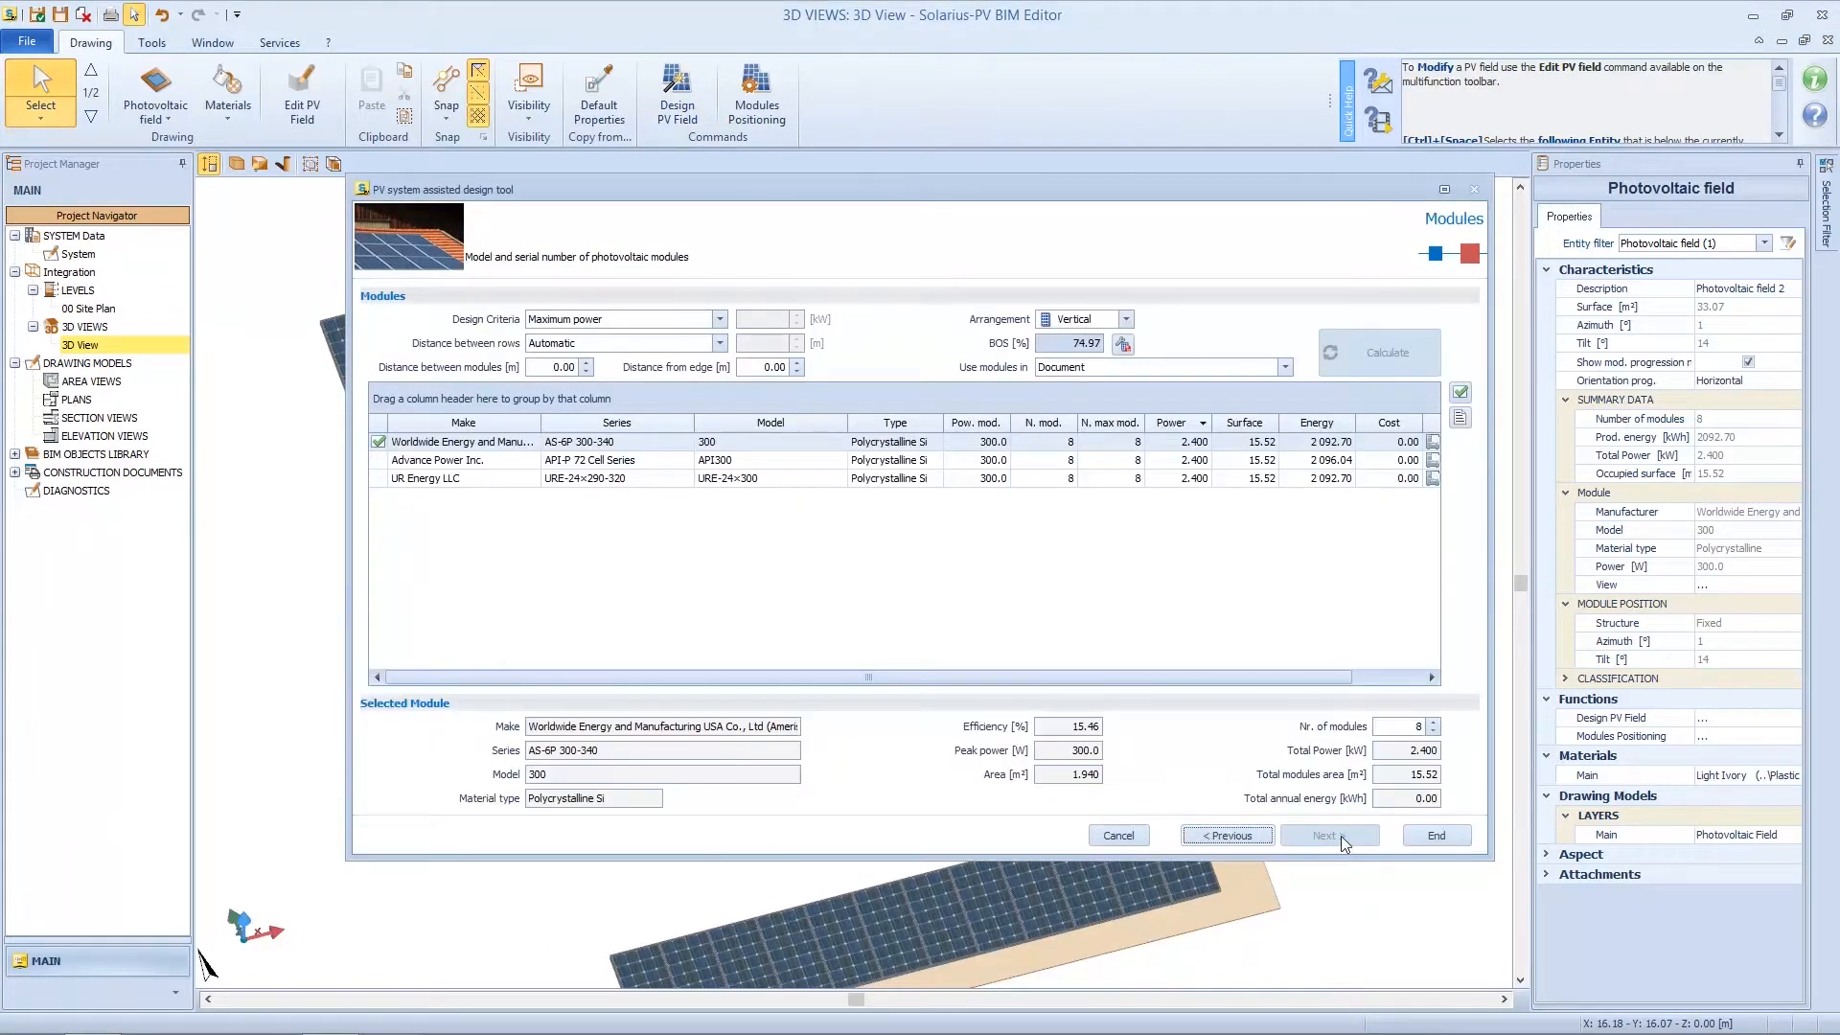
{"action": "left_click", "coordinate": [758, 442]}
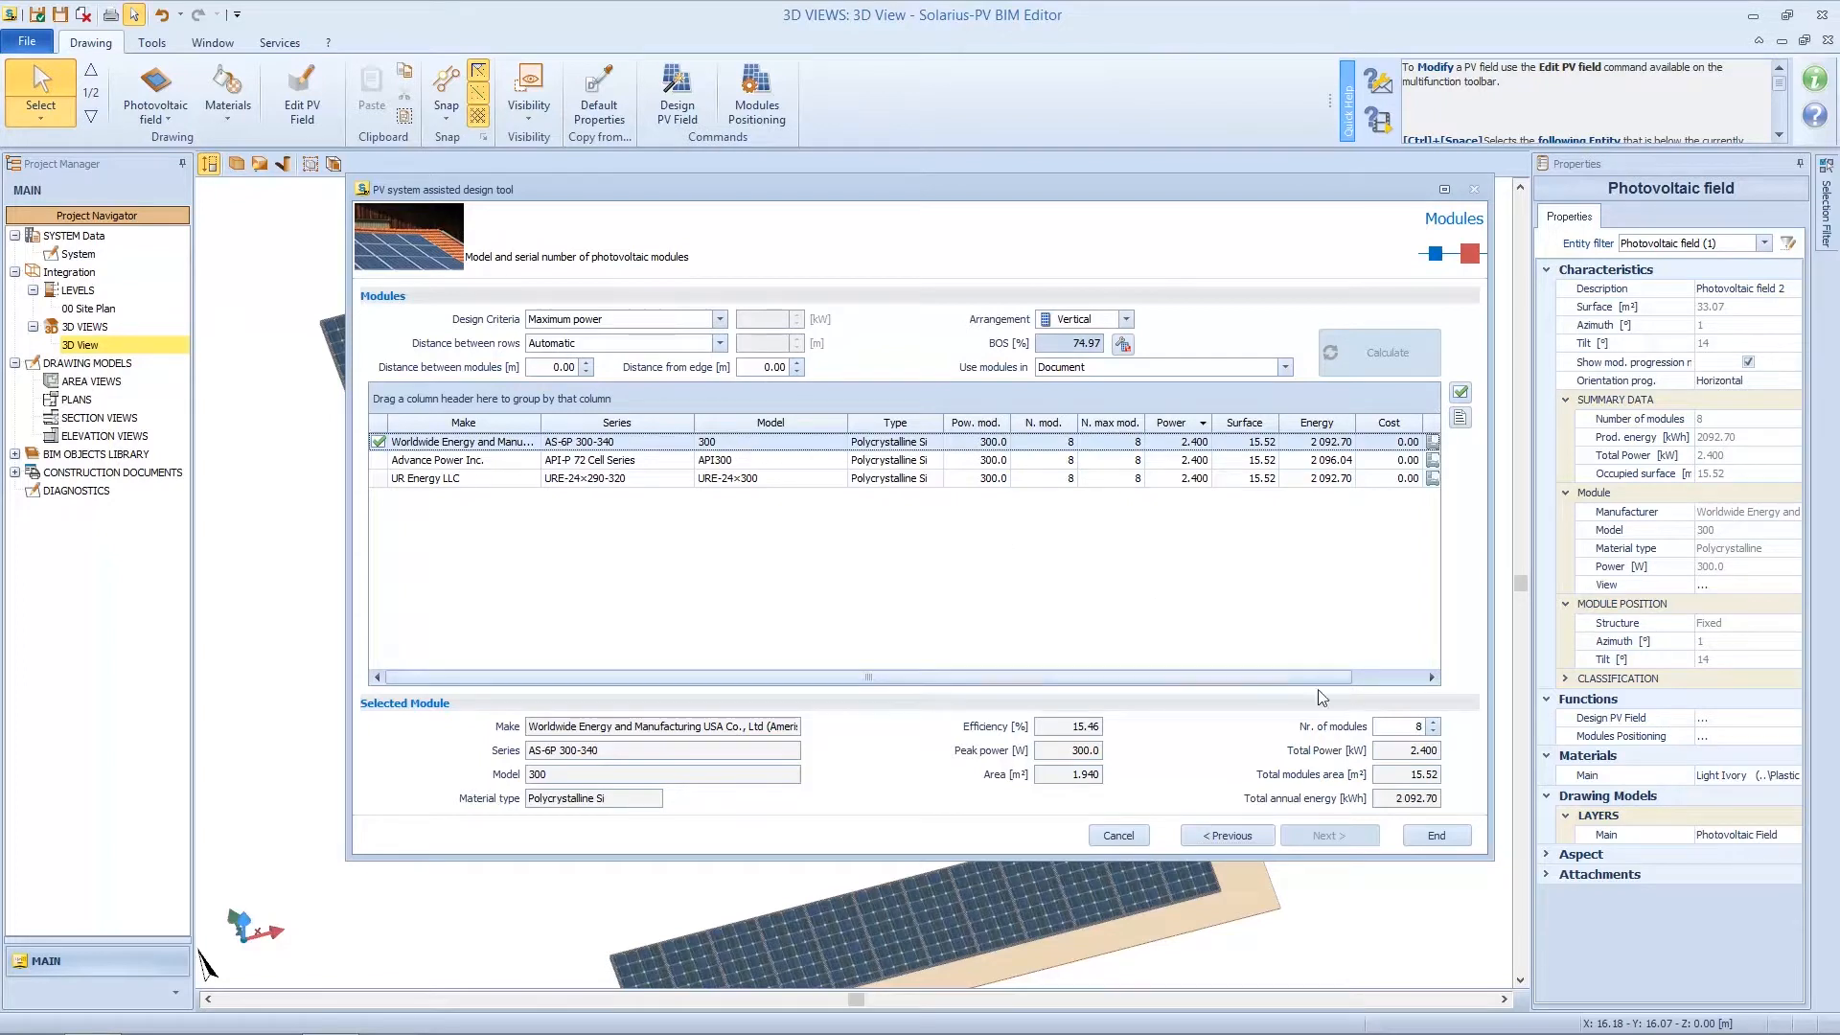
- Set the middle field's number of modules to 12 and complete its design
{"action": "left_click", "coordinate": [1434, 723]}
{"action": "left_click", "coordinate": [1434, 723]}
{"action": "left_click", "coordinate": [1433, 723]}
{"action": "left_click", "coordinate": [1433, 723]}
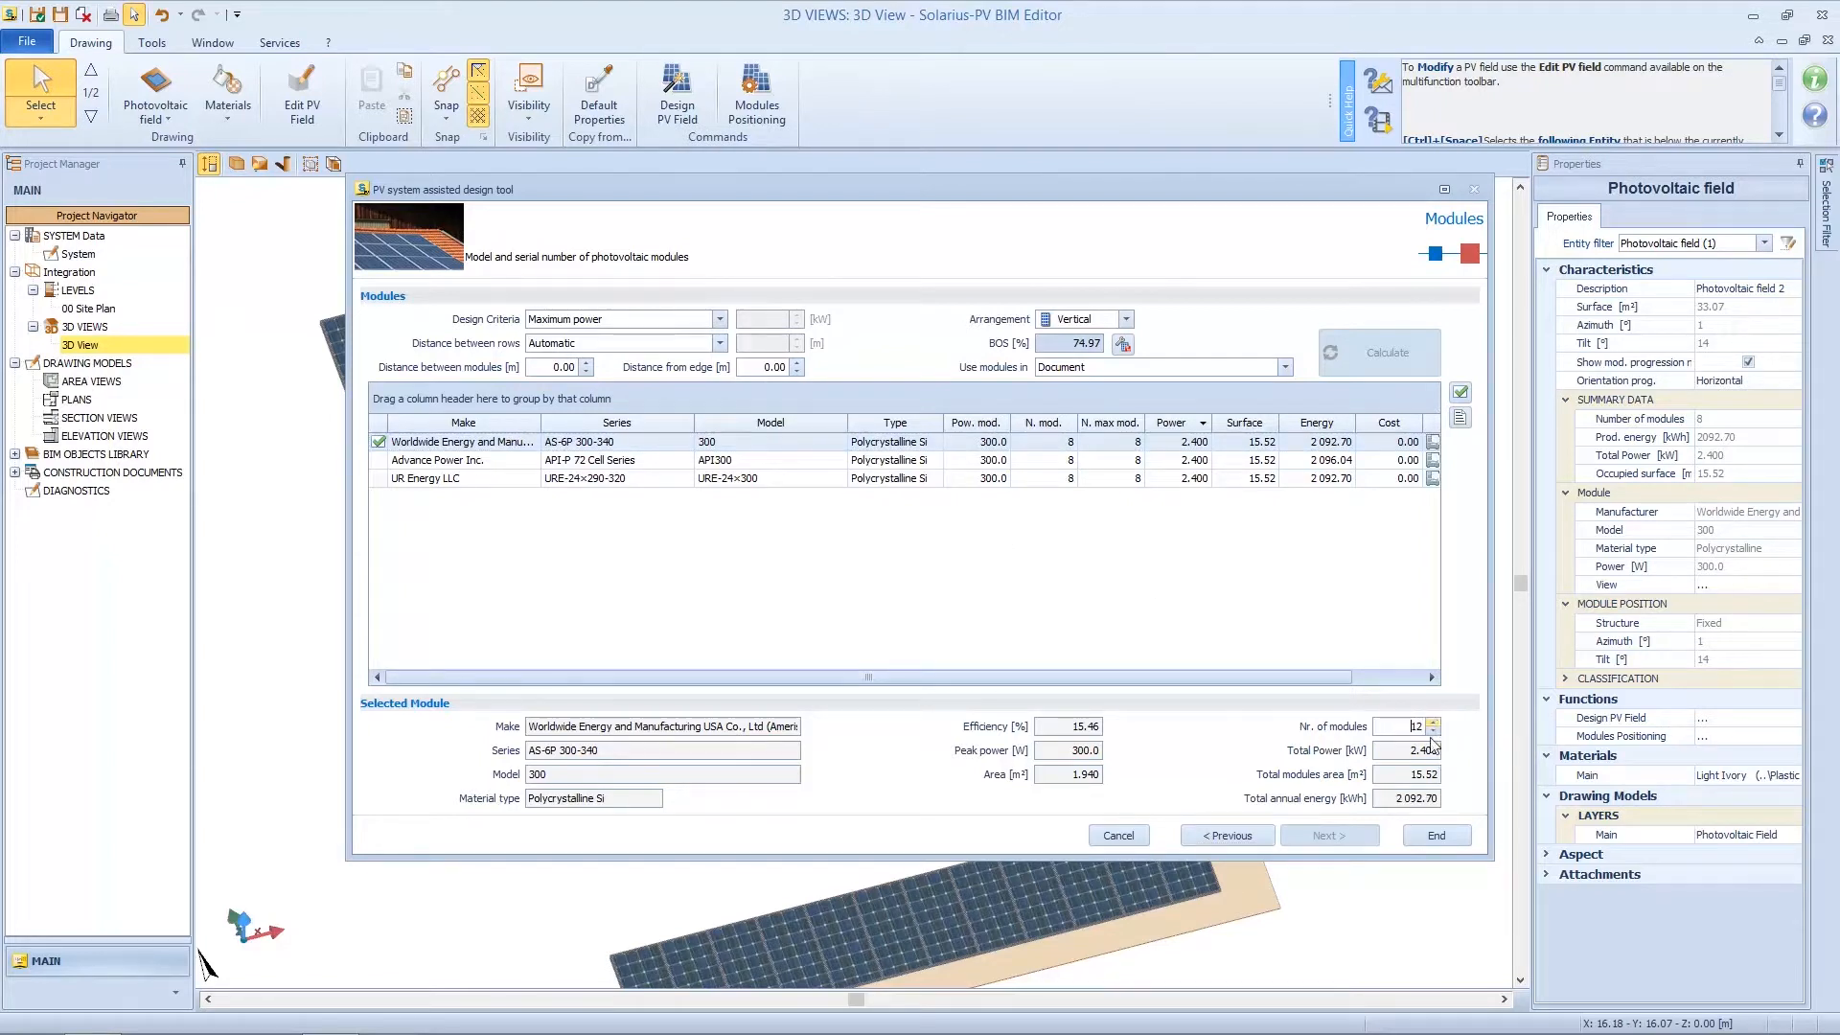
{"action": "left_click", "coordinate": [1436, 835]}
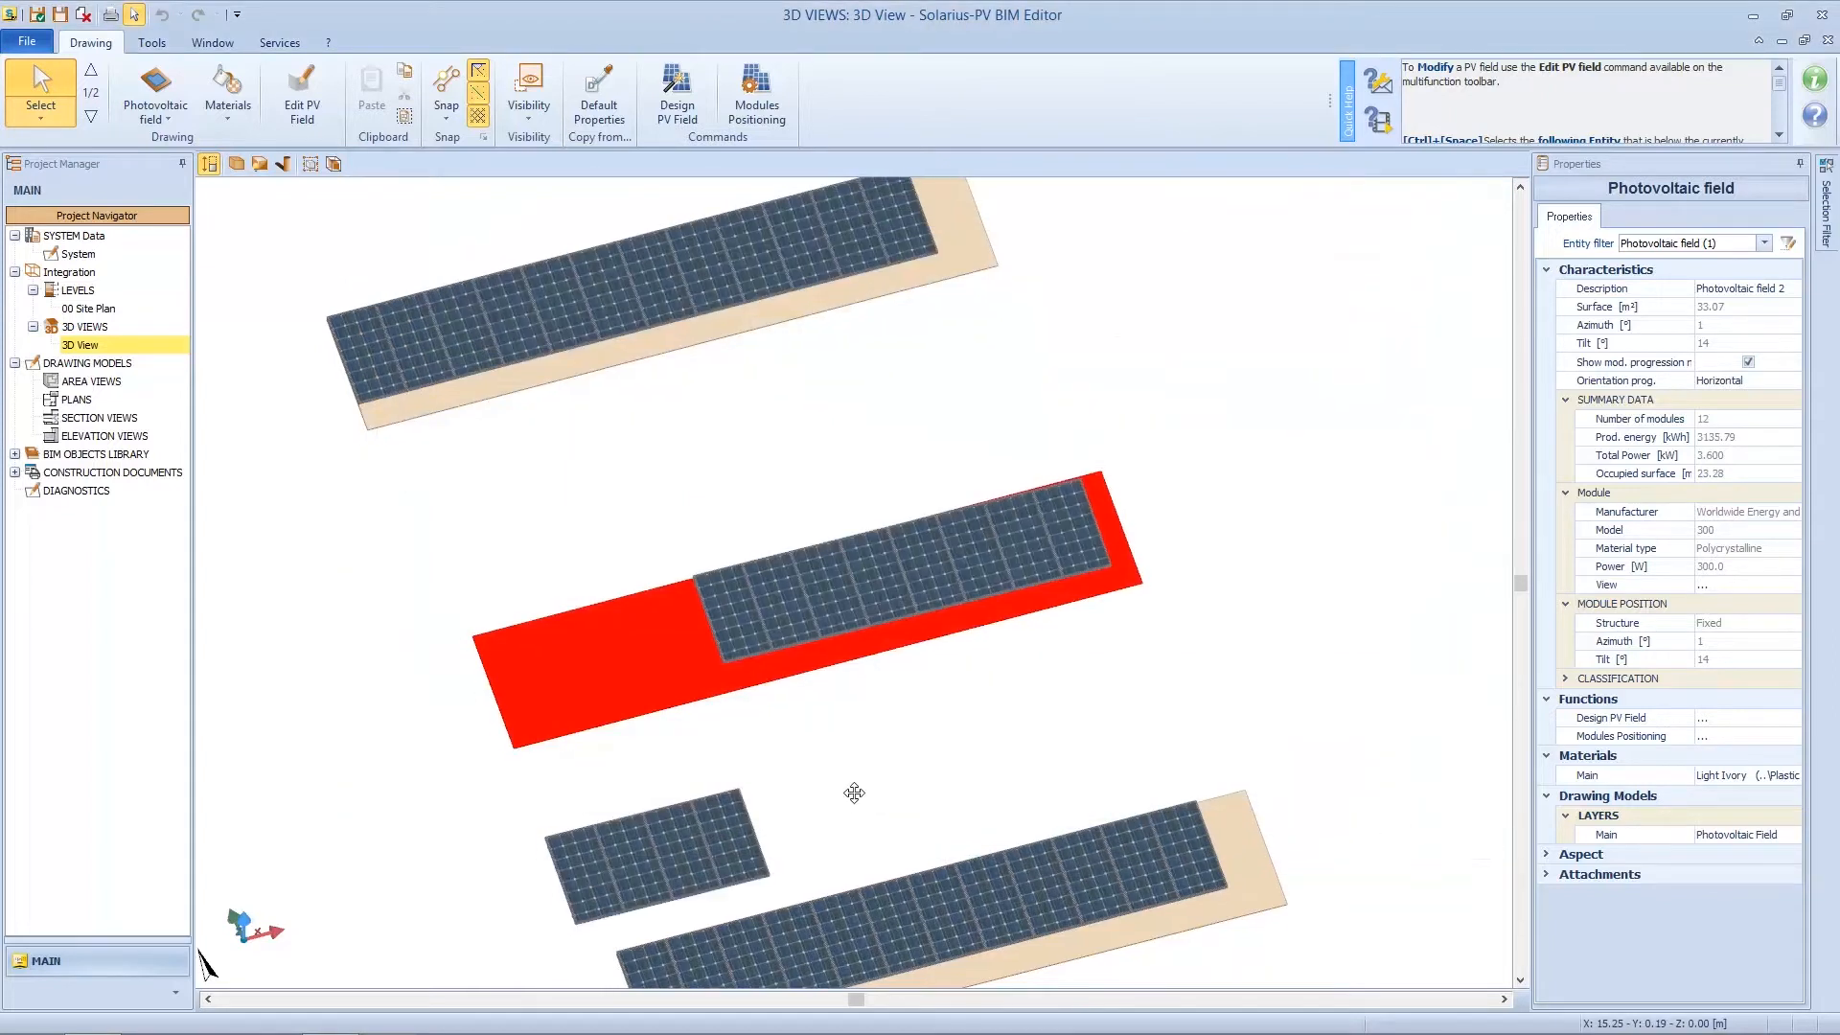
- Select the rightmost of the four modules lying outside the middle field and switch to the site plan view
{"action": "middle_click_drag", "start_coordinate": [854, 792], "coordinate": [872, 693]}
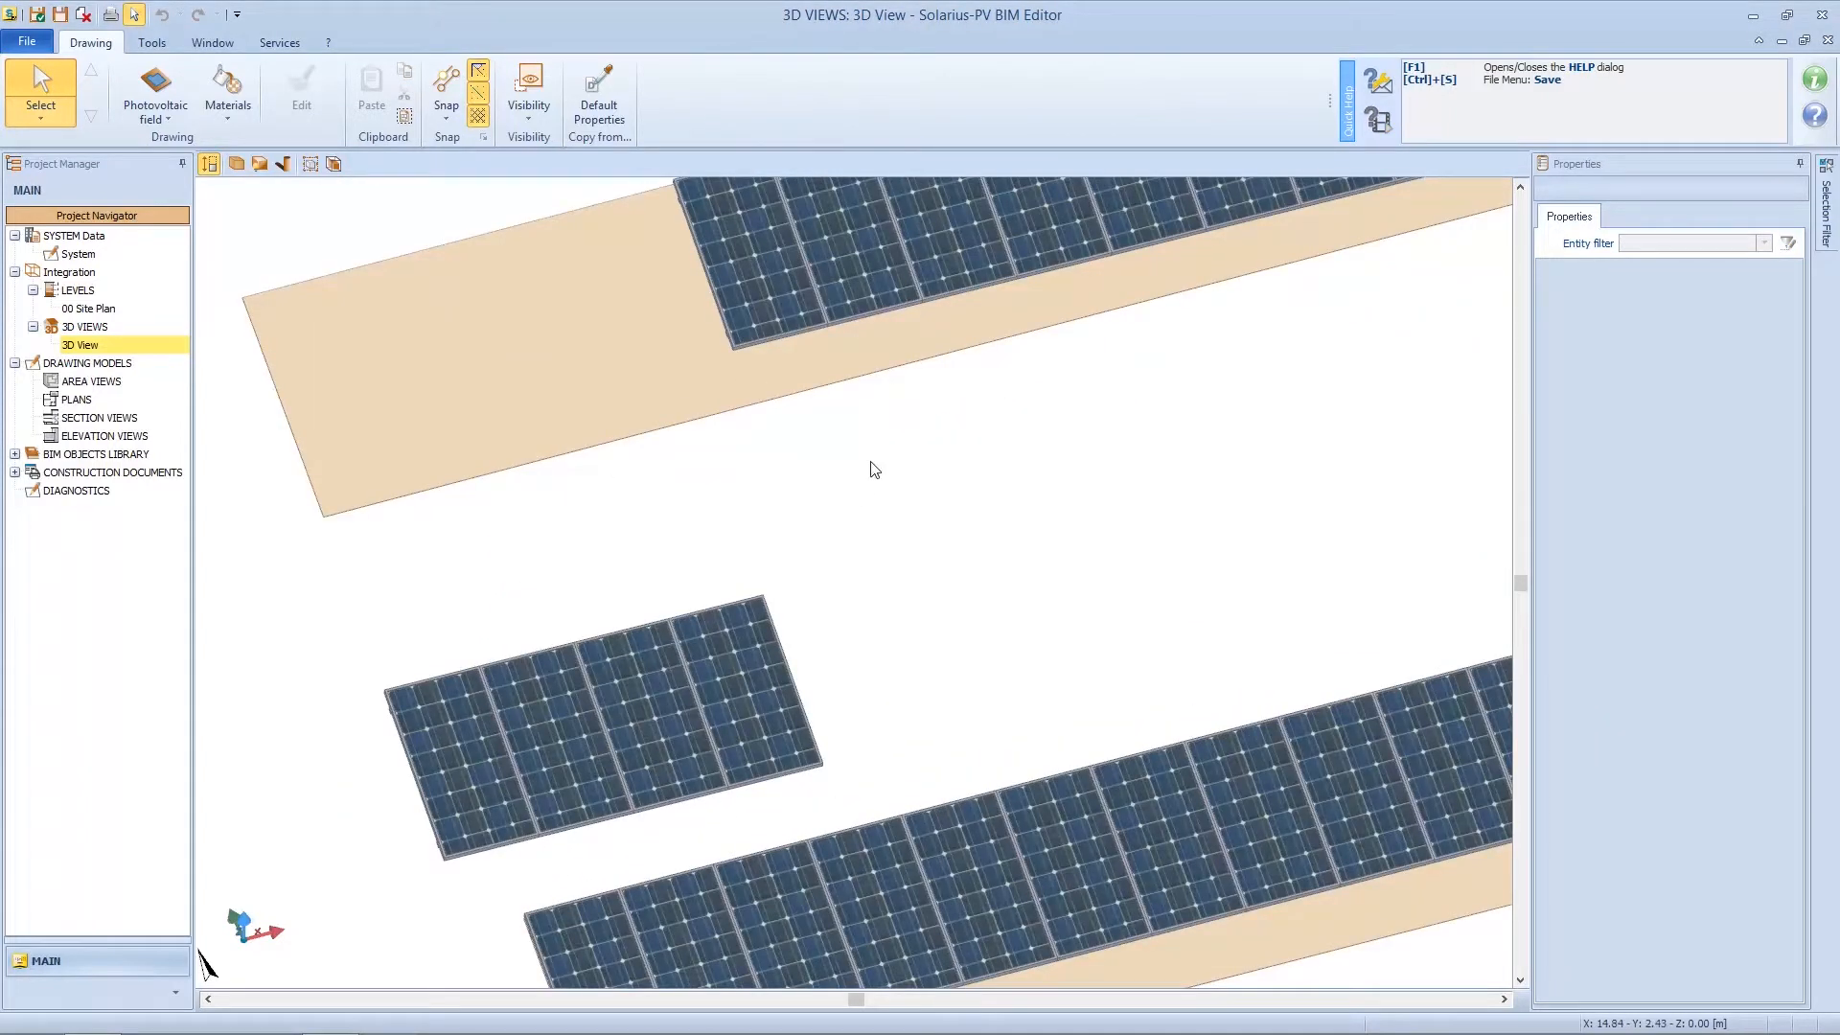
{"action": "scroll", "coordinate": [867, 491], "scroll_direction": "down", "scroll_amount": 2}
{"action": "middle_click_drag", "start_coordinate": [853, 455], "coordinate": [819, 493]}
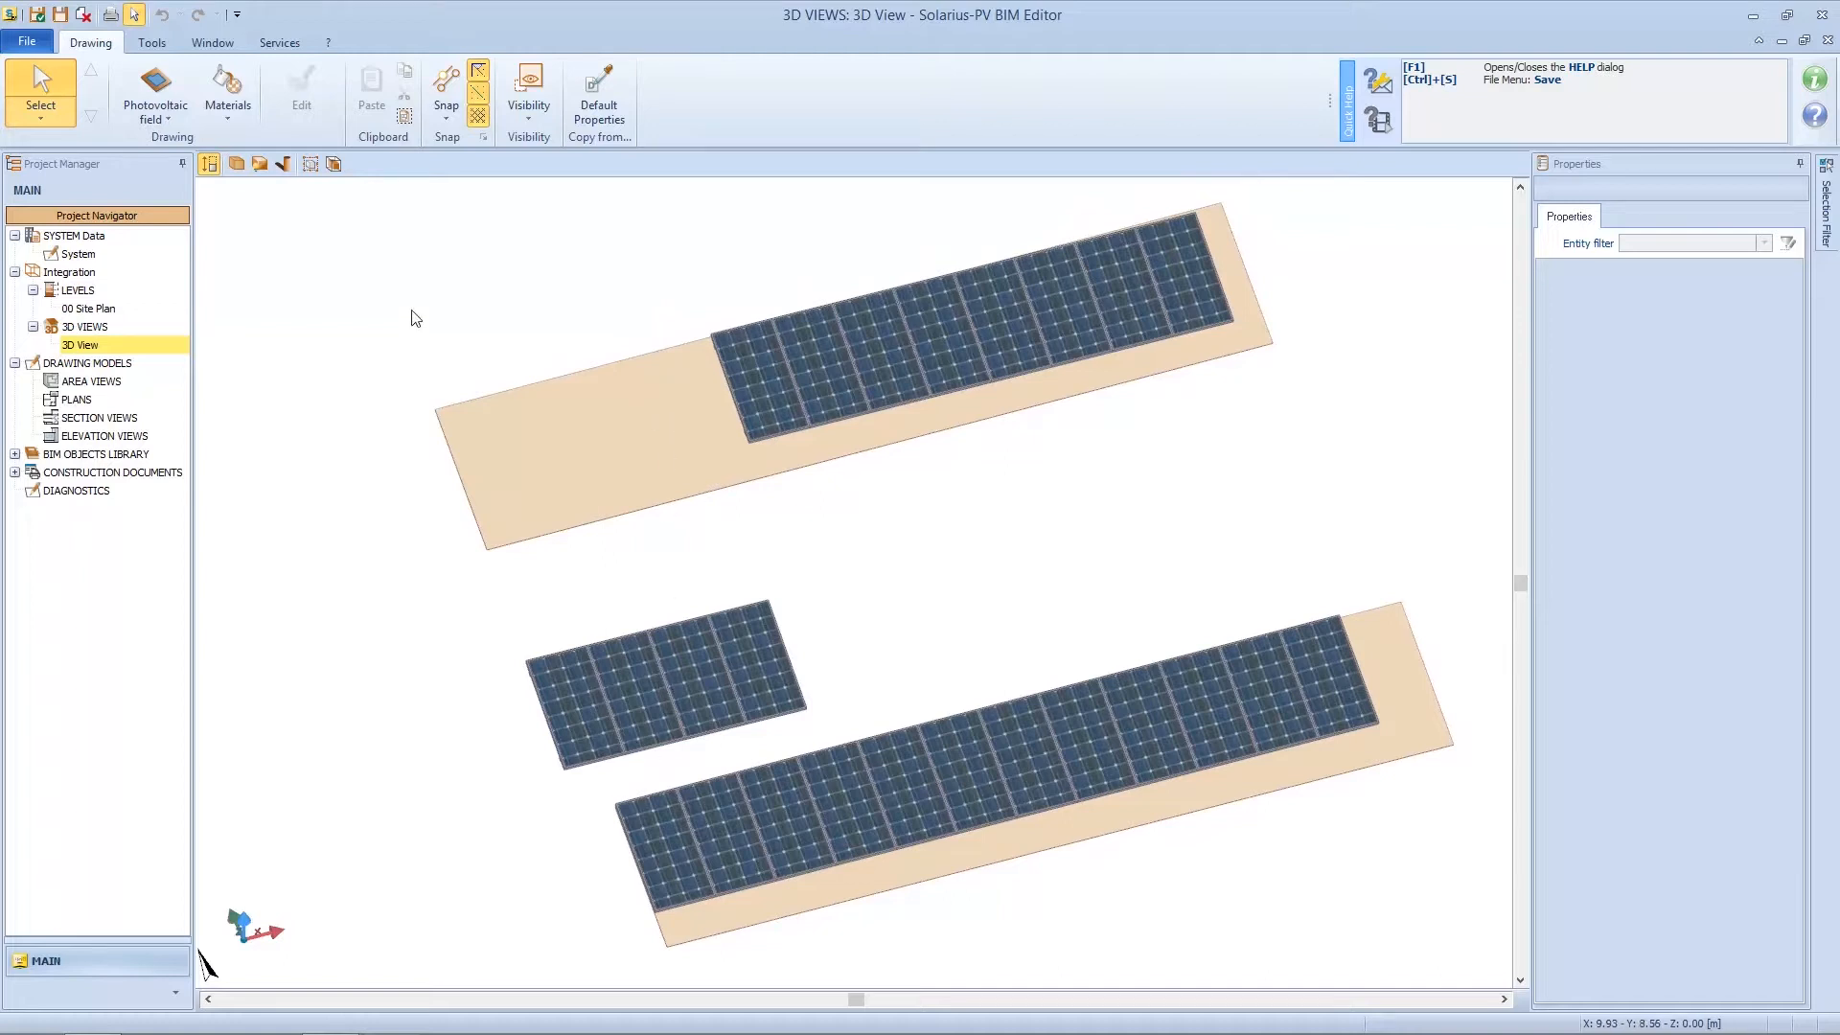
{"action": "left_click", "coordinate": [770, 687]}
{"action": "right_click", "coordinate": [772, 686]}
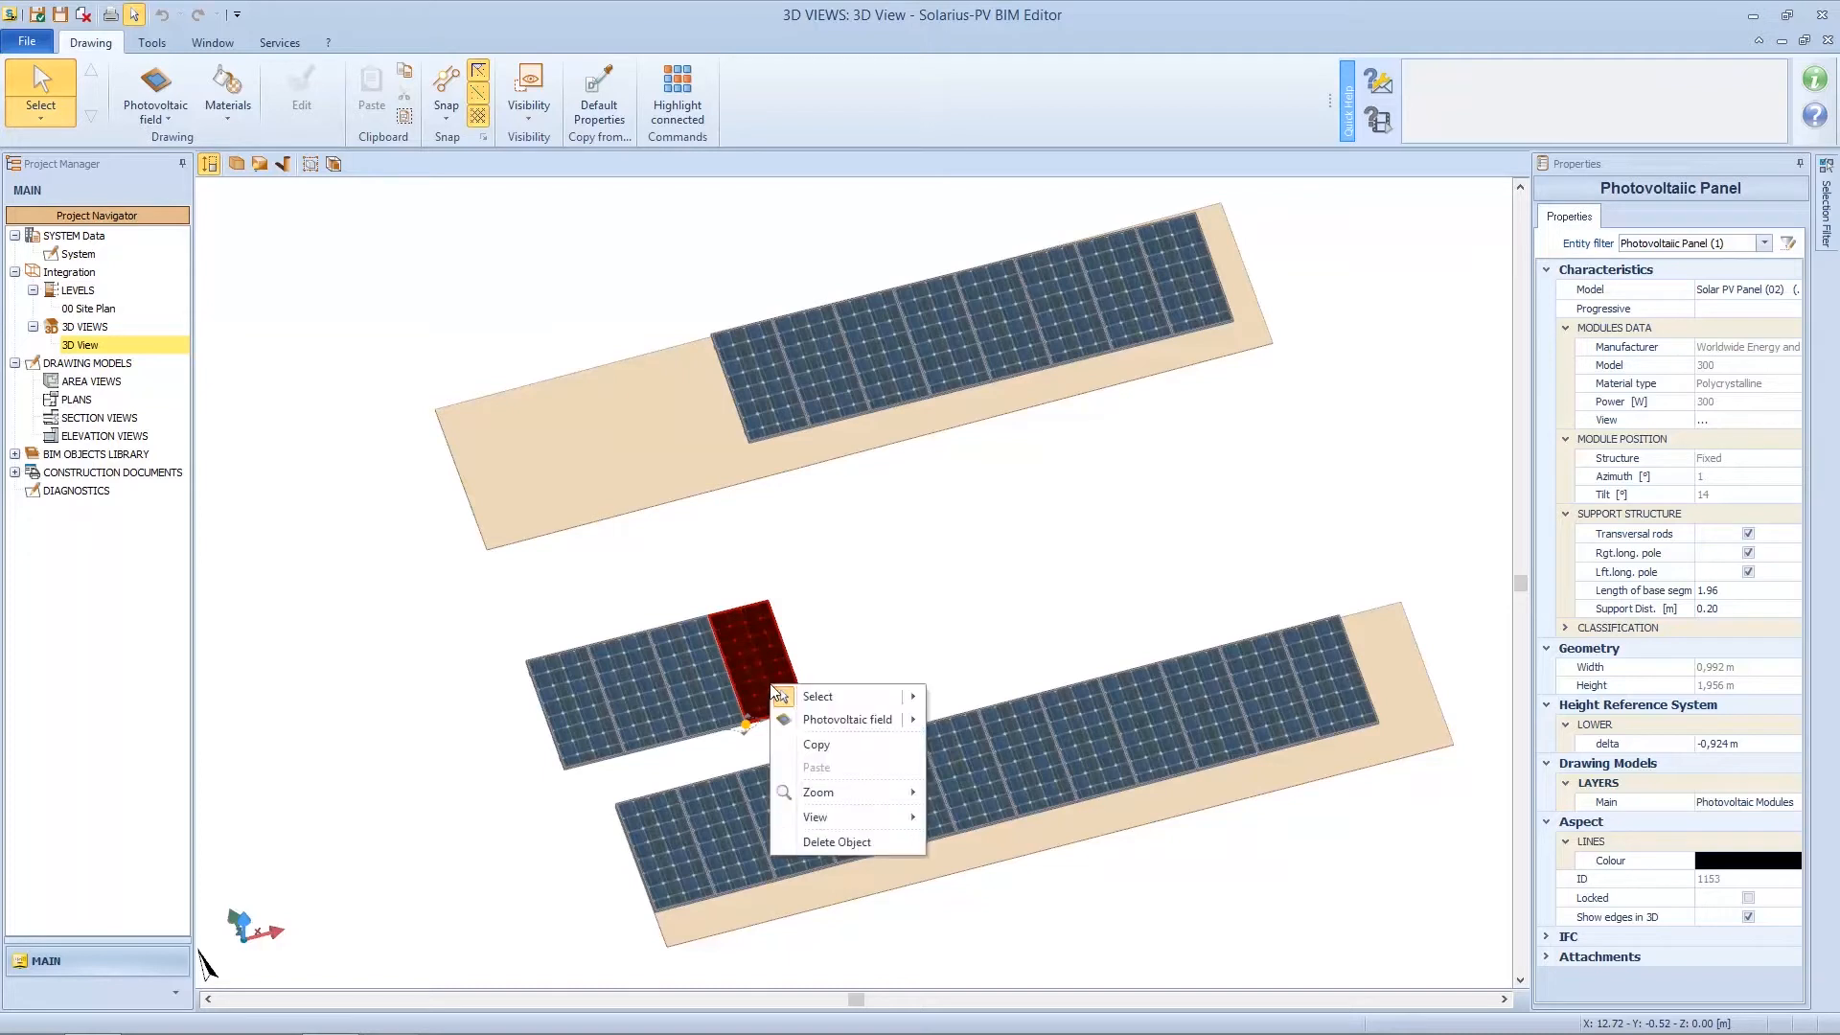
{"action": "mouse_move", "coordinate": [847, 814]}
{"action": "left_click", "coordinate": [997, 822]}
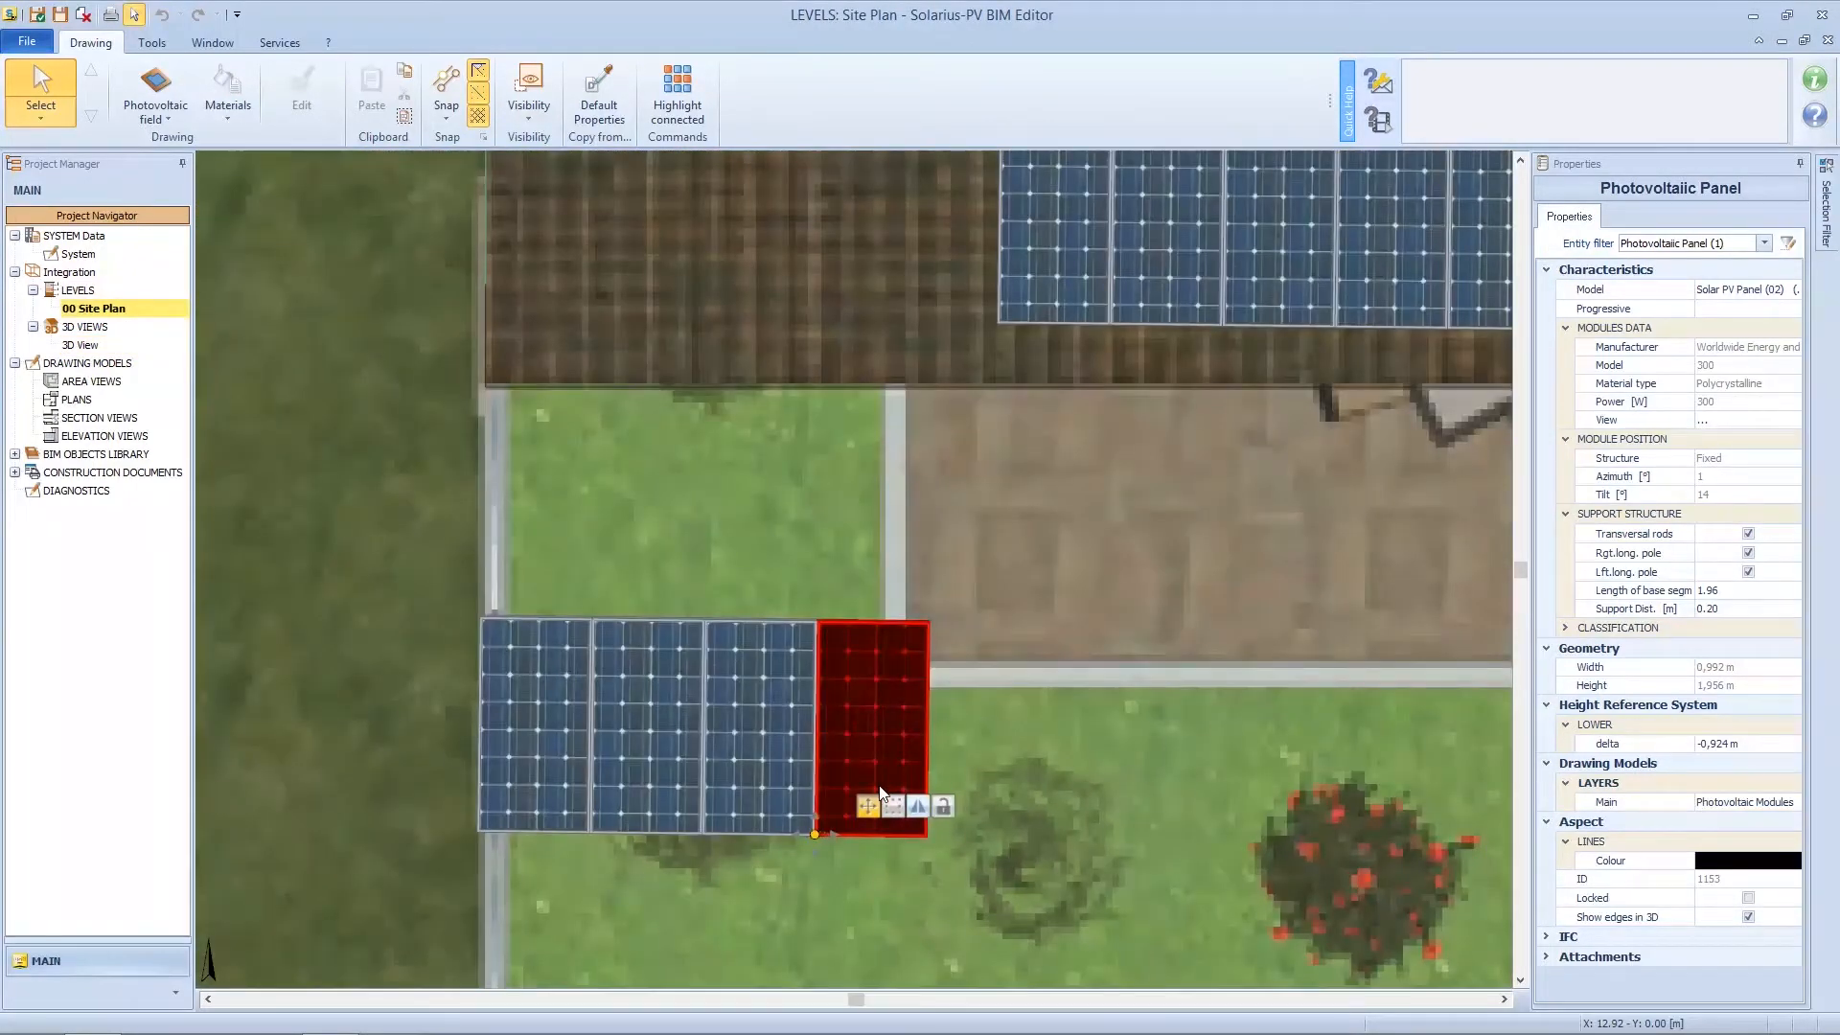
- Select all four modules lying outside the middle field together in the site plan
{"action": "left_click", "coordinate": [803, 756]}
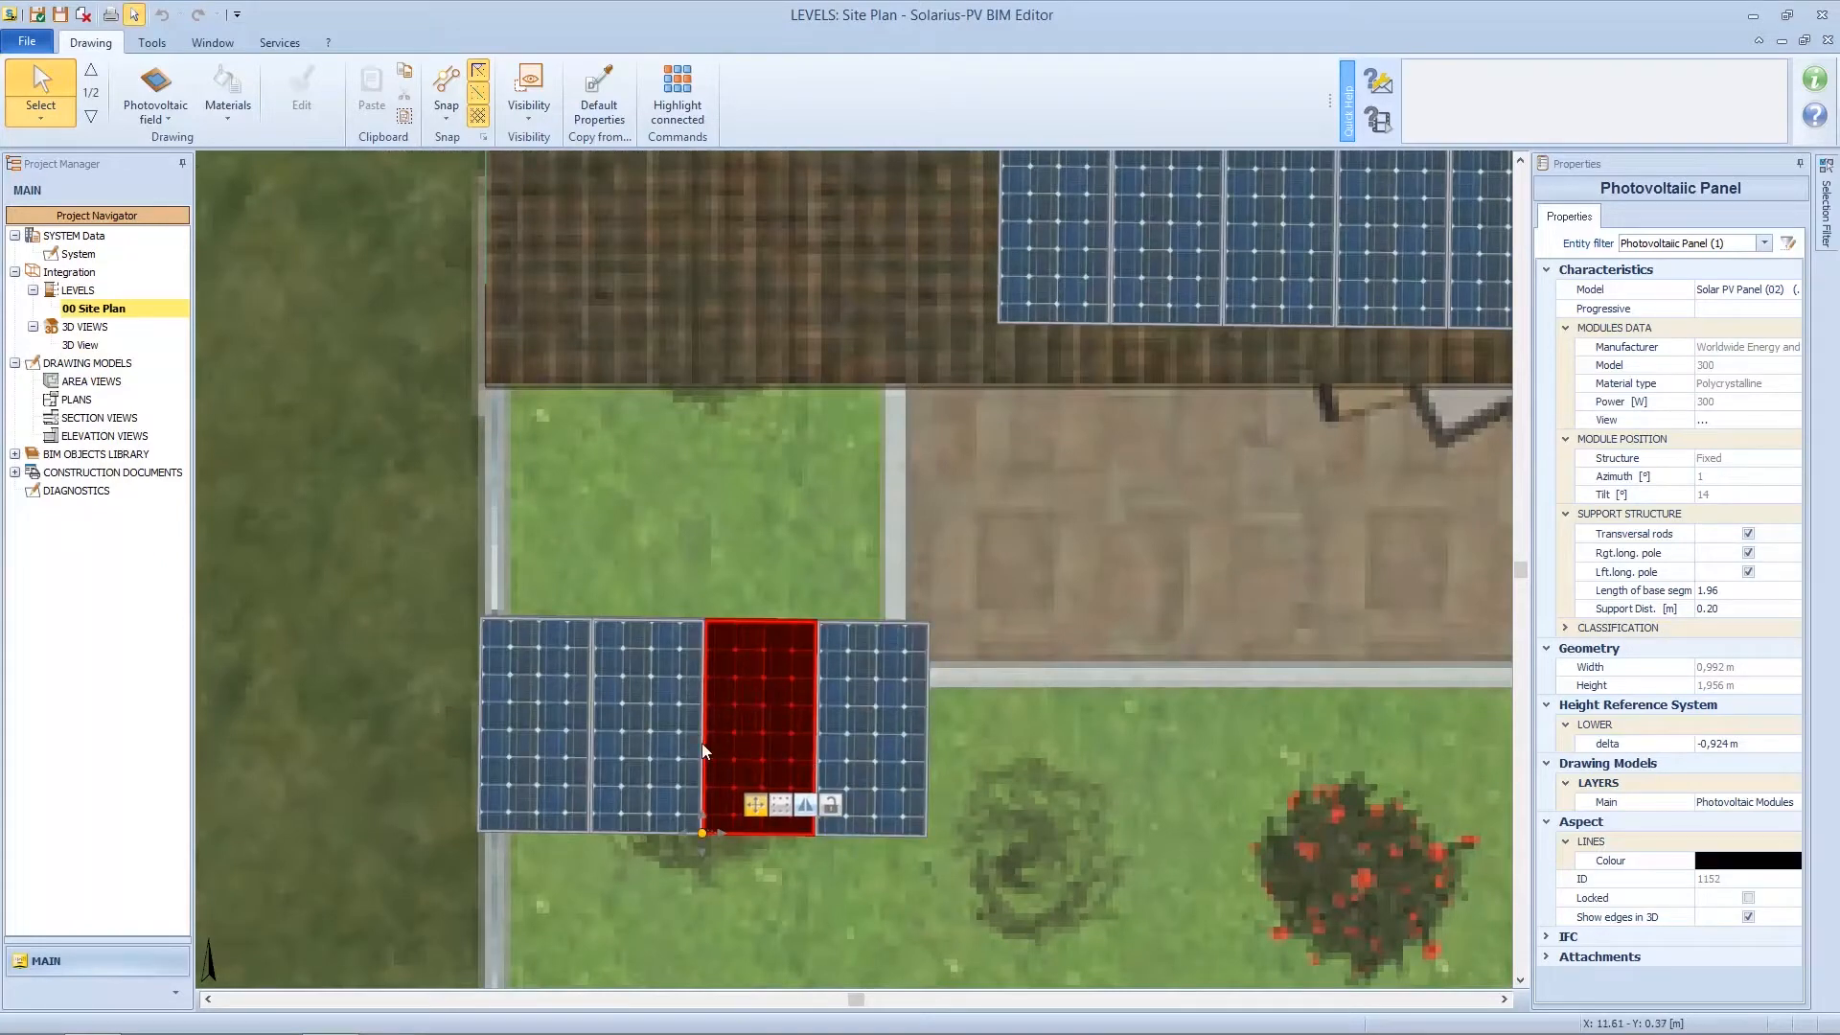
{"action": "left_click", "coordinate": [893, 762], "text": "shift"}
{"action": "left_click", "coordinate": [642, 733], "text": "shift"}
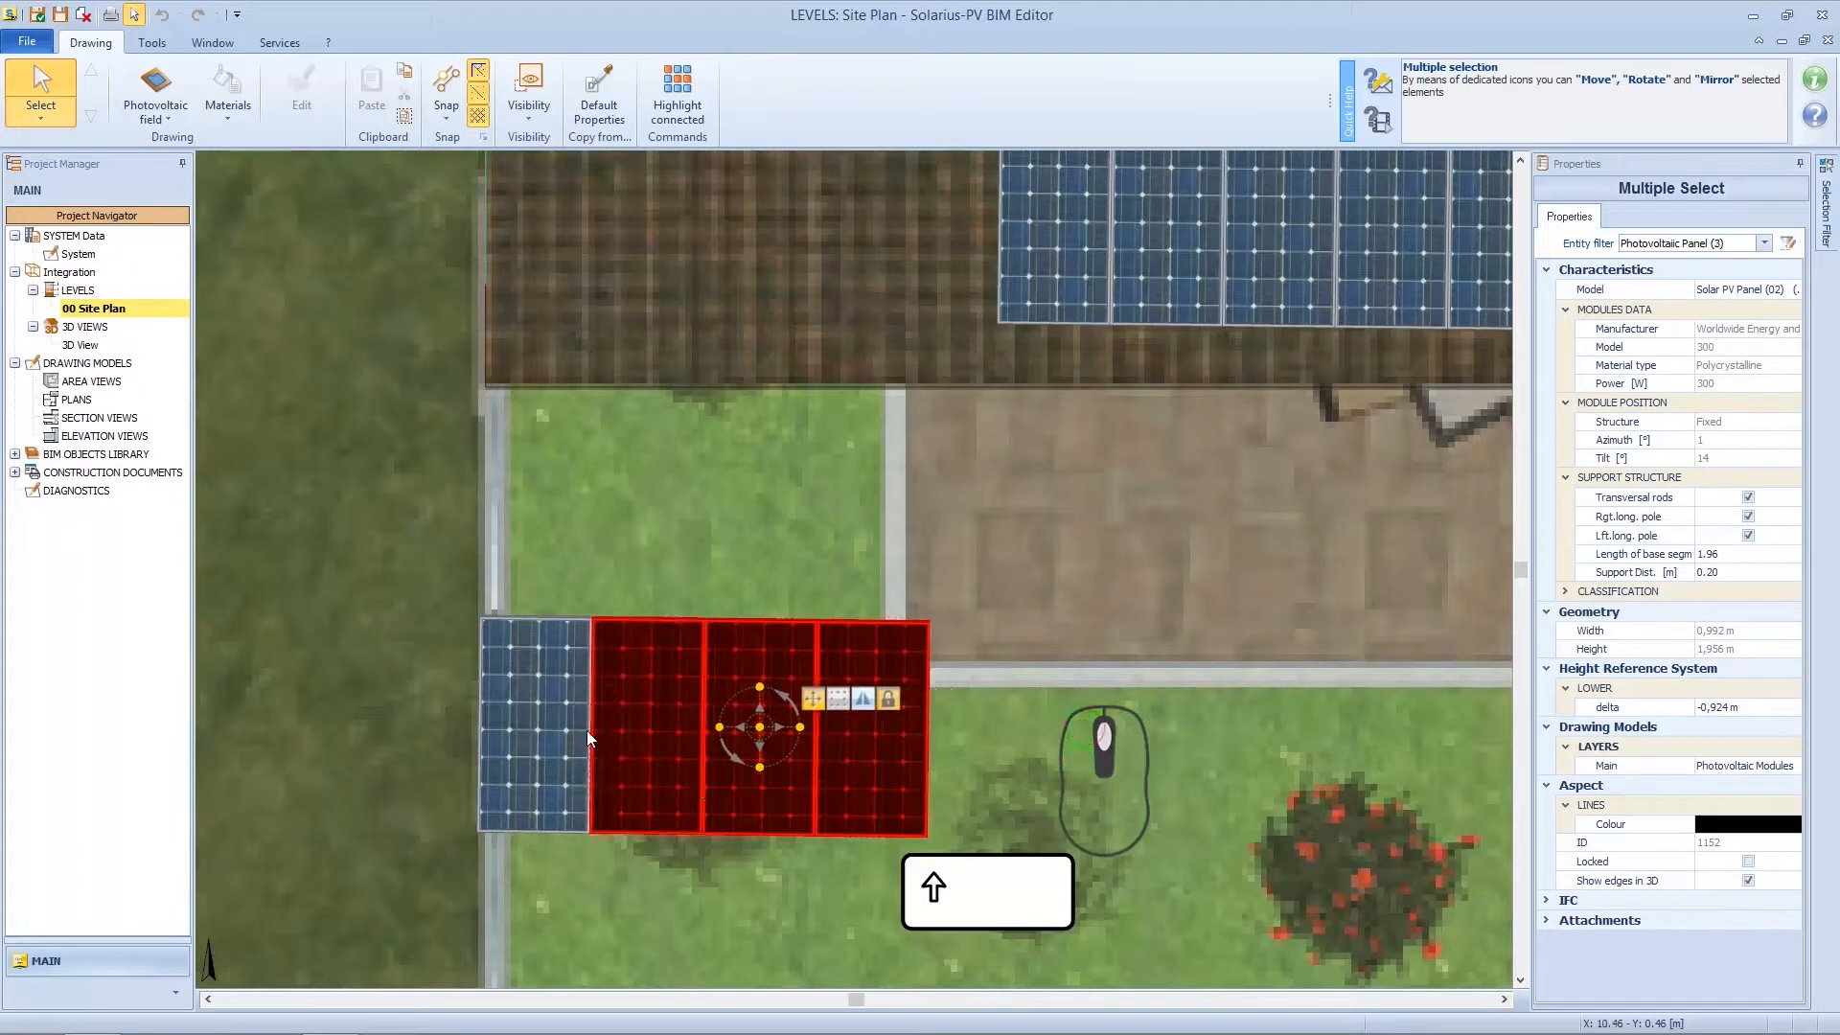
{"action": "left_click", "coordinate": [576, 726], "text": "shift"}
{"action": "scroll", "coordinate": [680, 727], "scroll_direction": "down", "scroll_amount": 1}
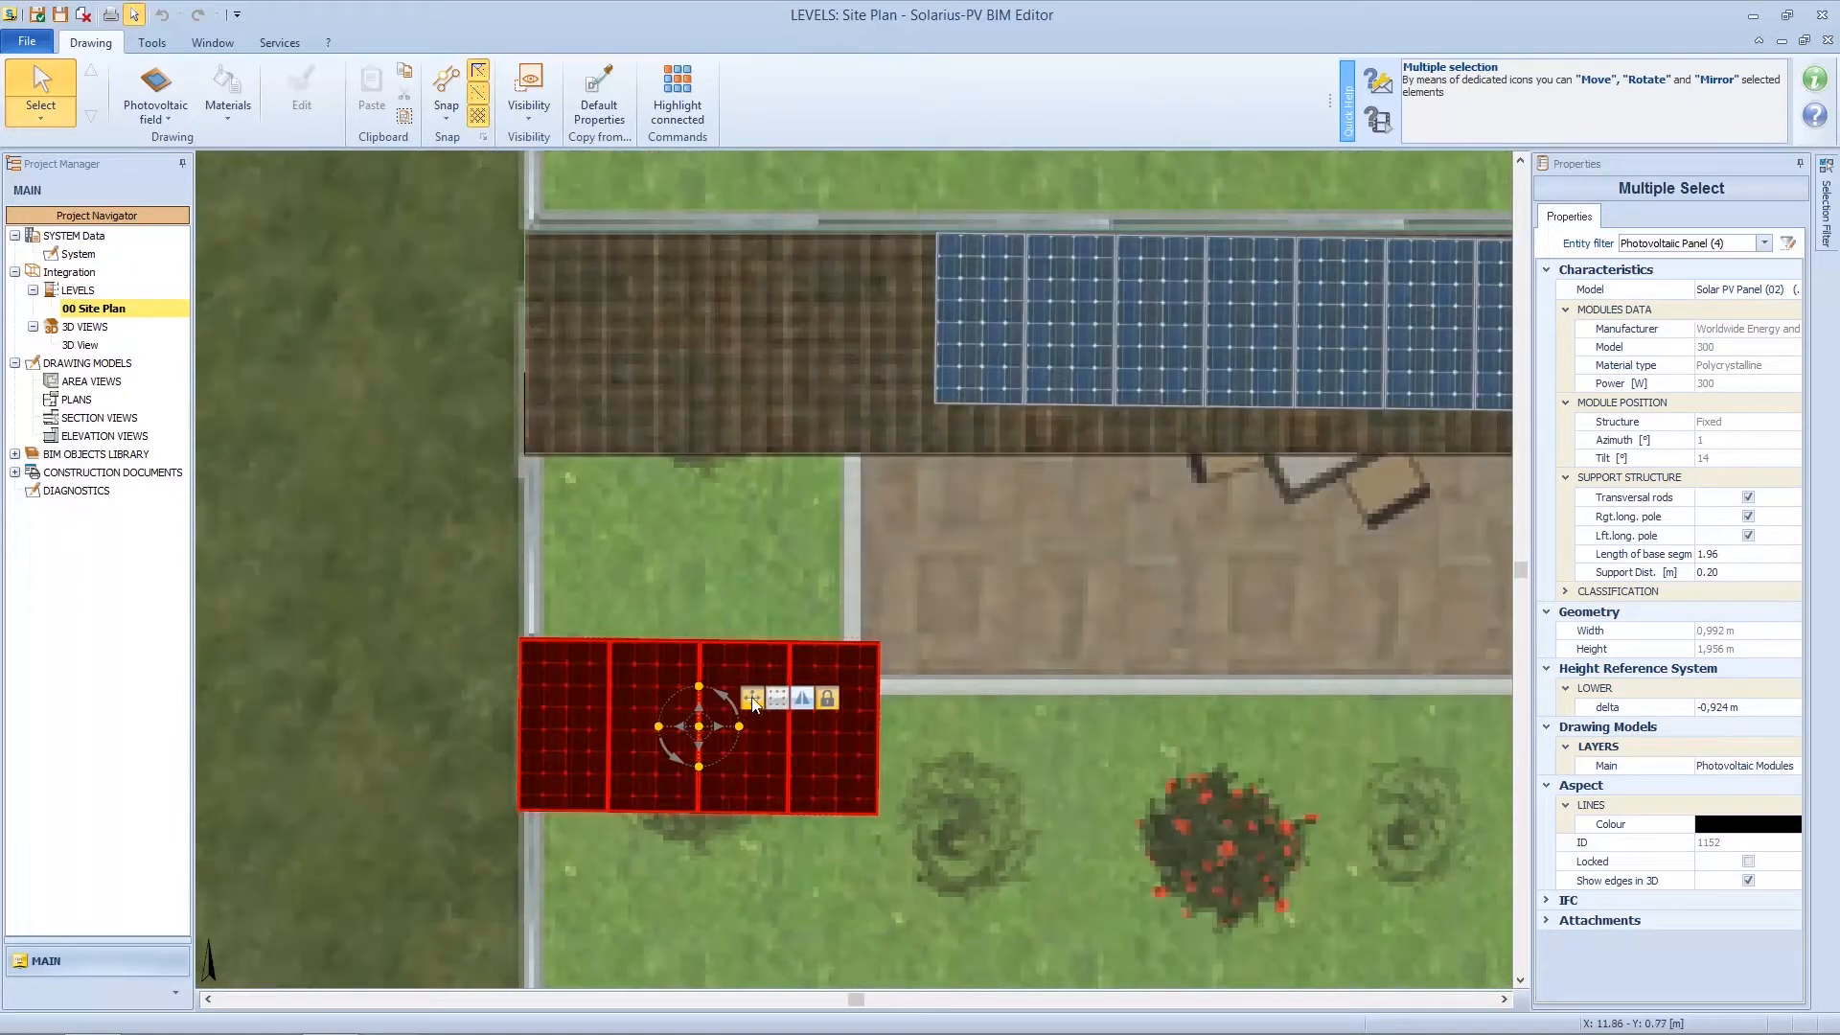
- Move the four selected modules onto the empty part of the middle roof strip, beside the existing row
{"action": "left_click_drag", "start_coordinate": [702, 725], "coordinate": [752, 304]}
{"action": "middle_click_drag", "start_coordinate": [752, 303], "coordinate": [682, 641]}
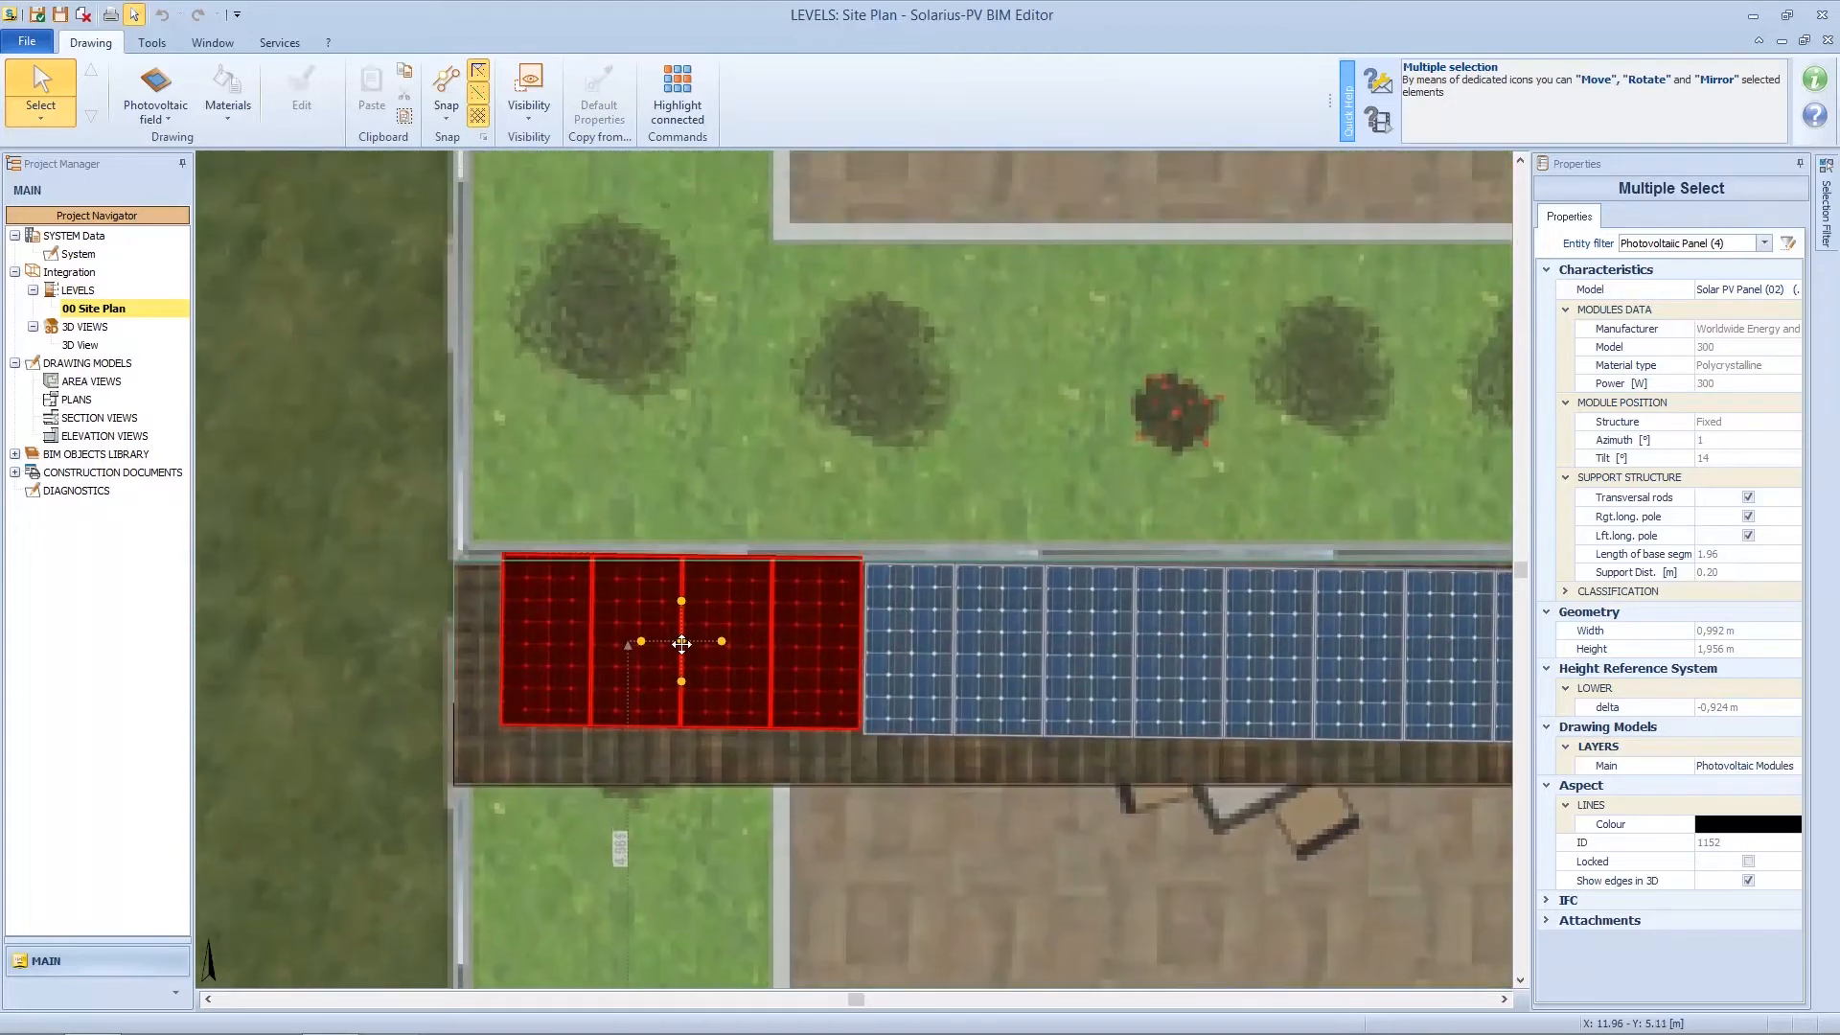
{"action": "scroll", "coordinate": [666, 677], "scroll_direction": "up", "scroll_amount": 5}
{"action": "scroll", "coordinate": [662, 631], "scroll_direction": "down", "scroll_amount": 2}
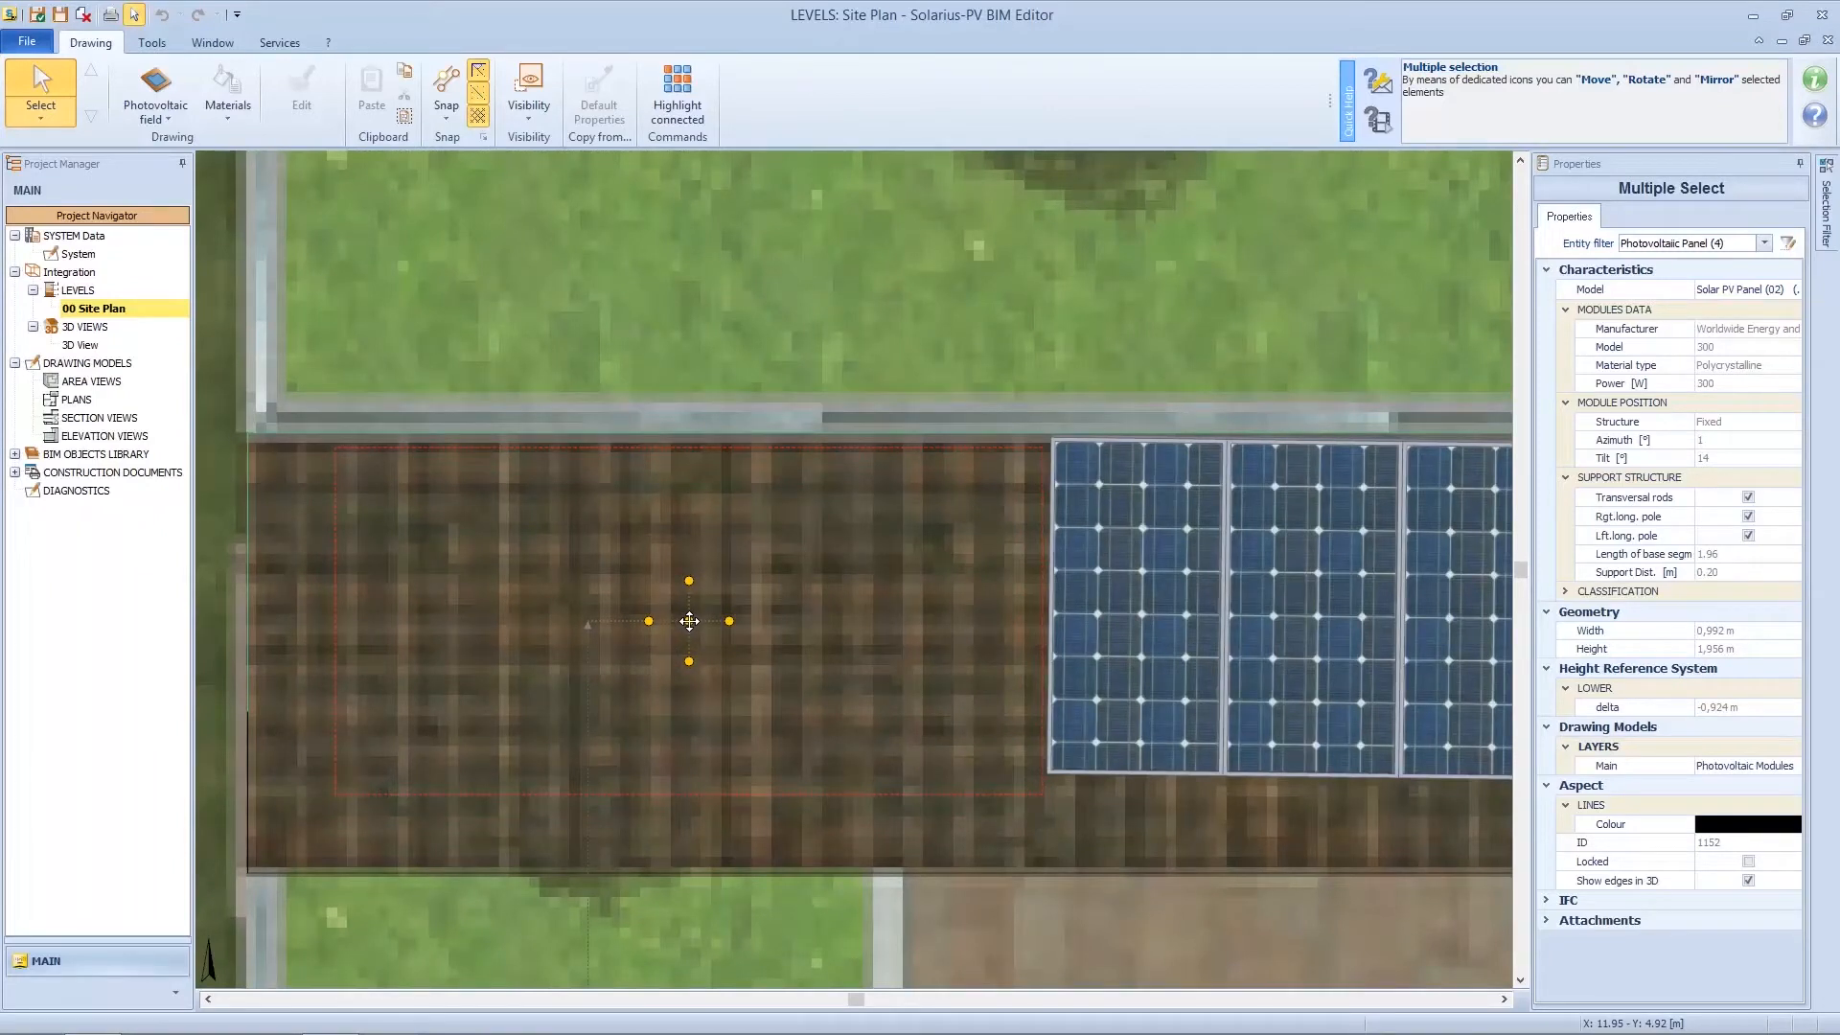
{"action": "left_click", "coordinate": [689, 621]}
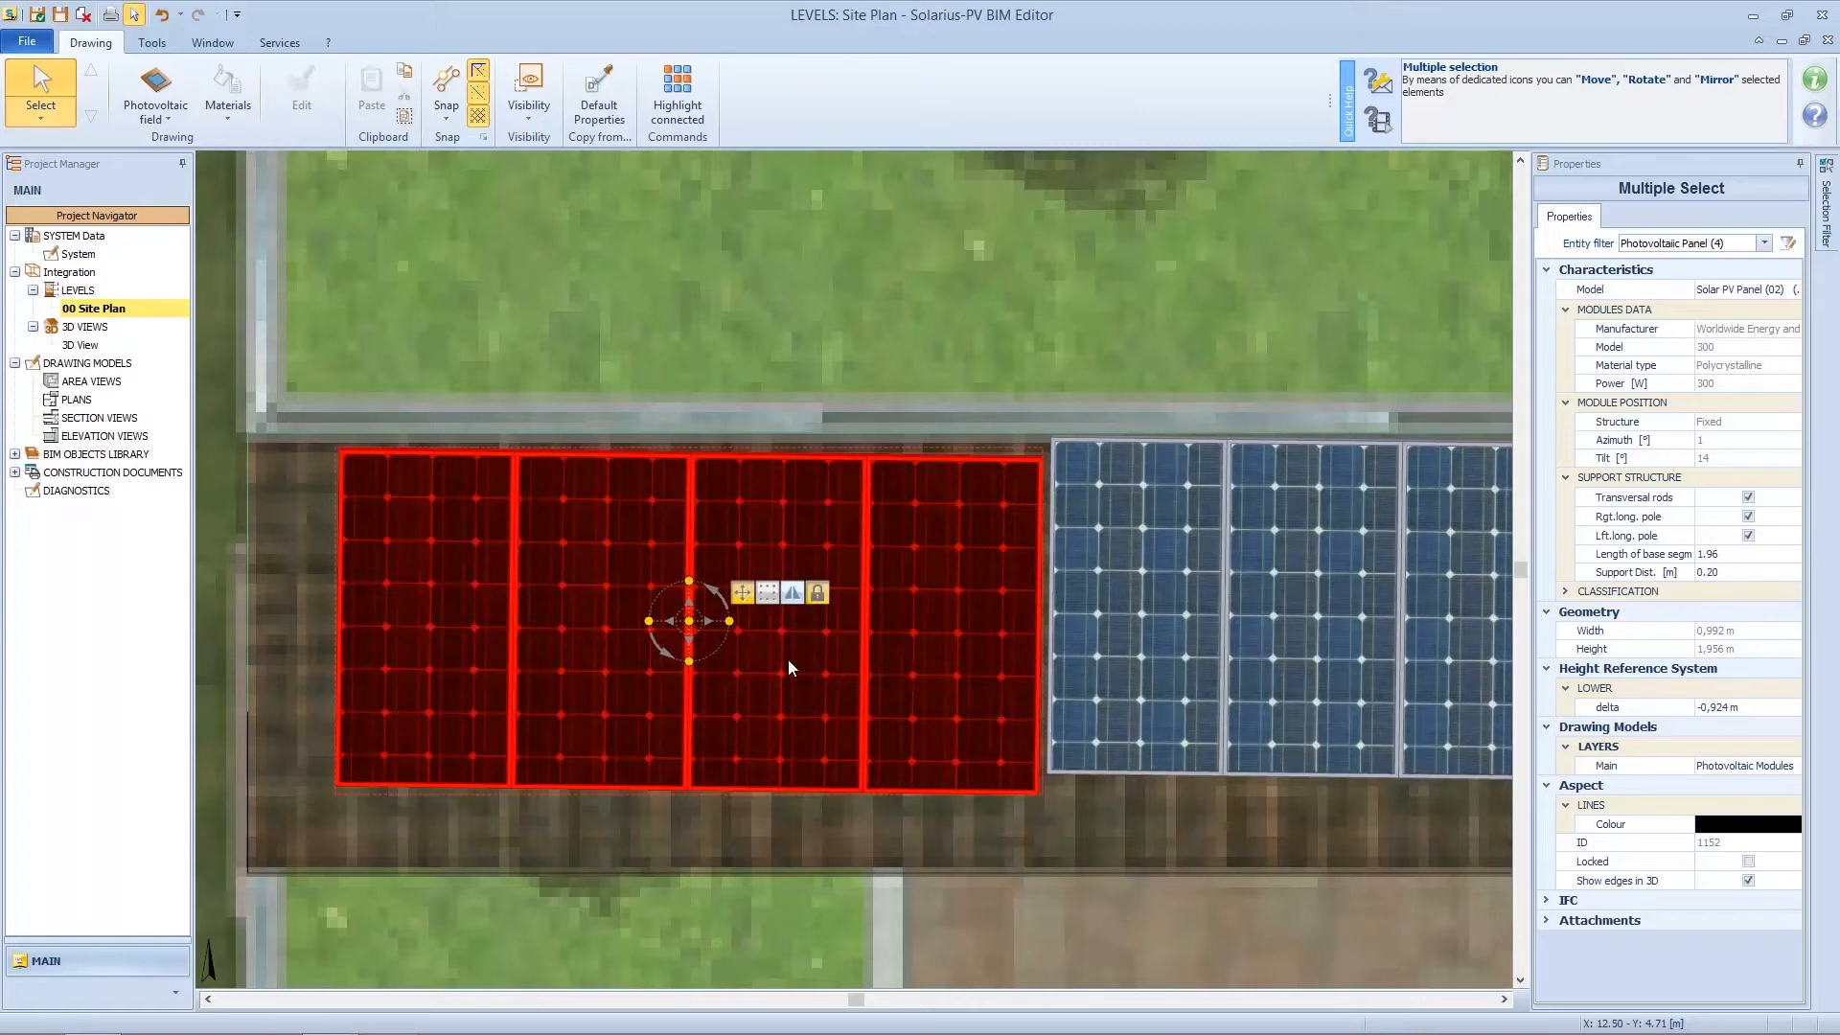
- Switch to the 3D view and place the four modules' move reference point on their lower front corner
{"action": "left_click", "coordinate": [81, 344]}
{"action": "middle_click_drag", "start_coordinate": [706, 513], "coordinate": [699, 716]}
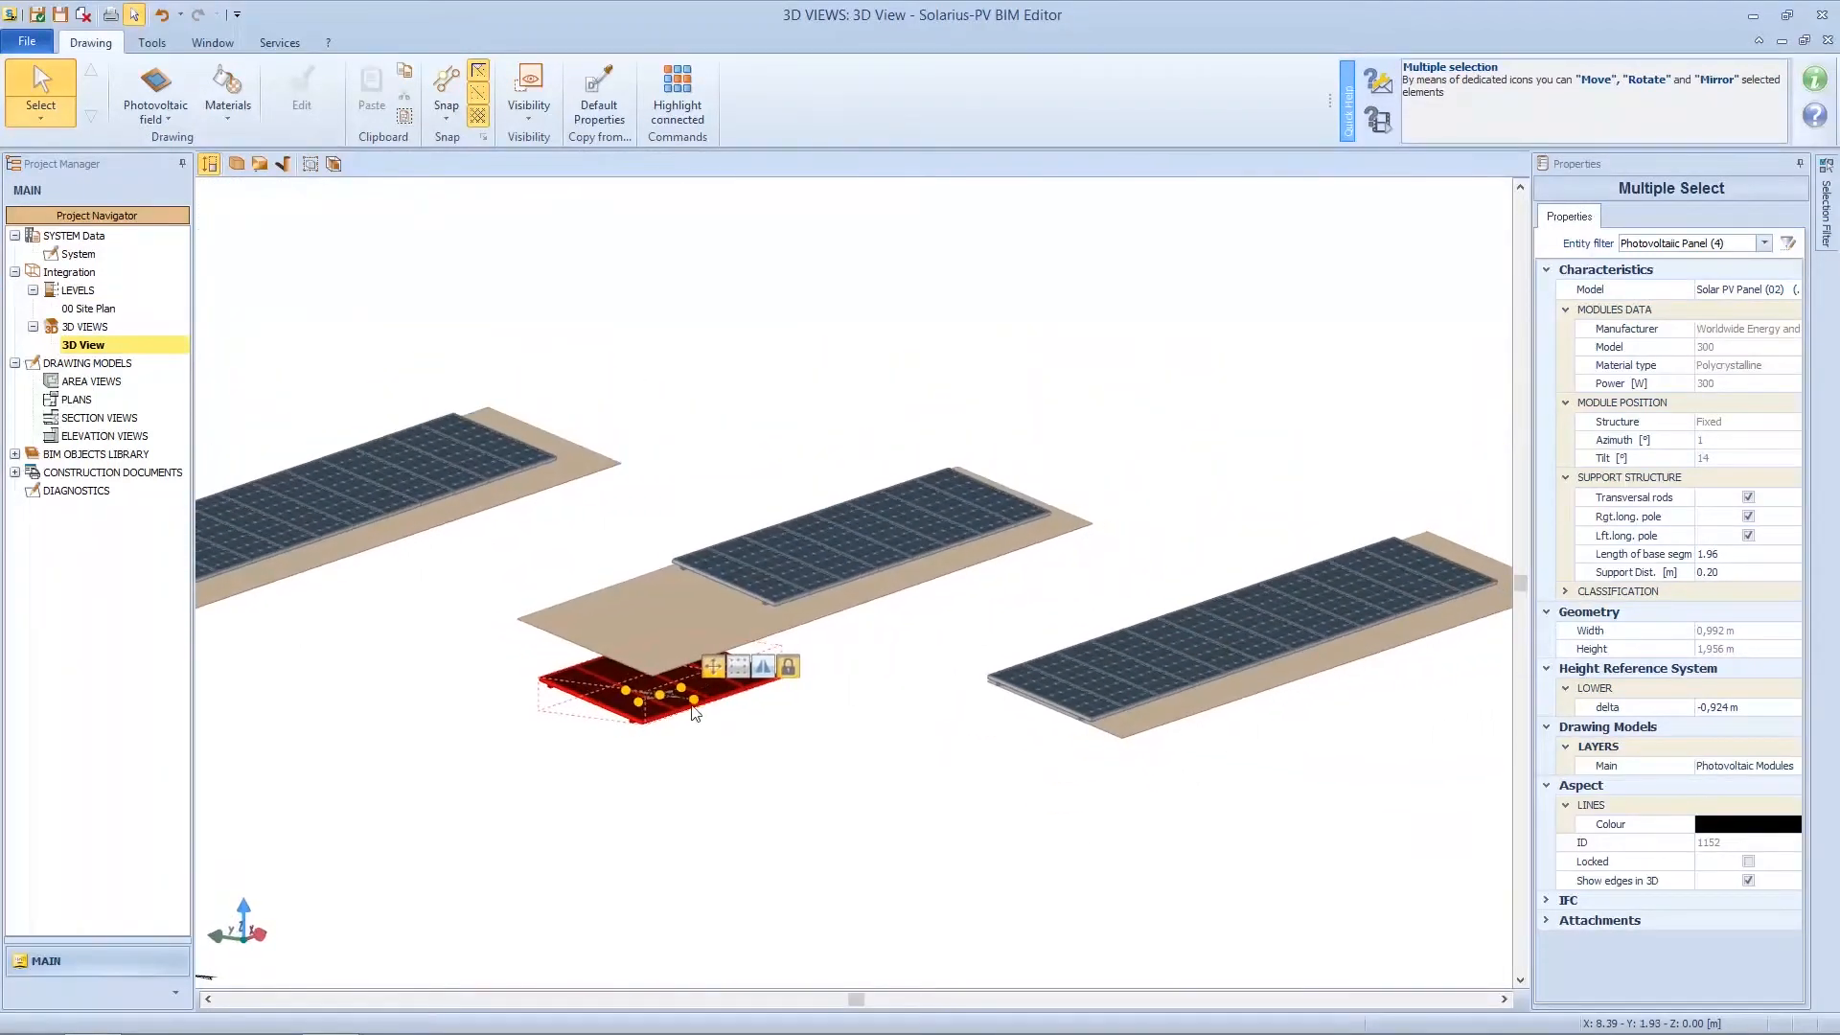
{"action": "scroll", "coordinate": [700, 716], "scroll_direction": "up", "scroll_amount": 3}
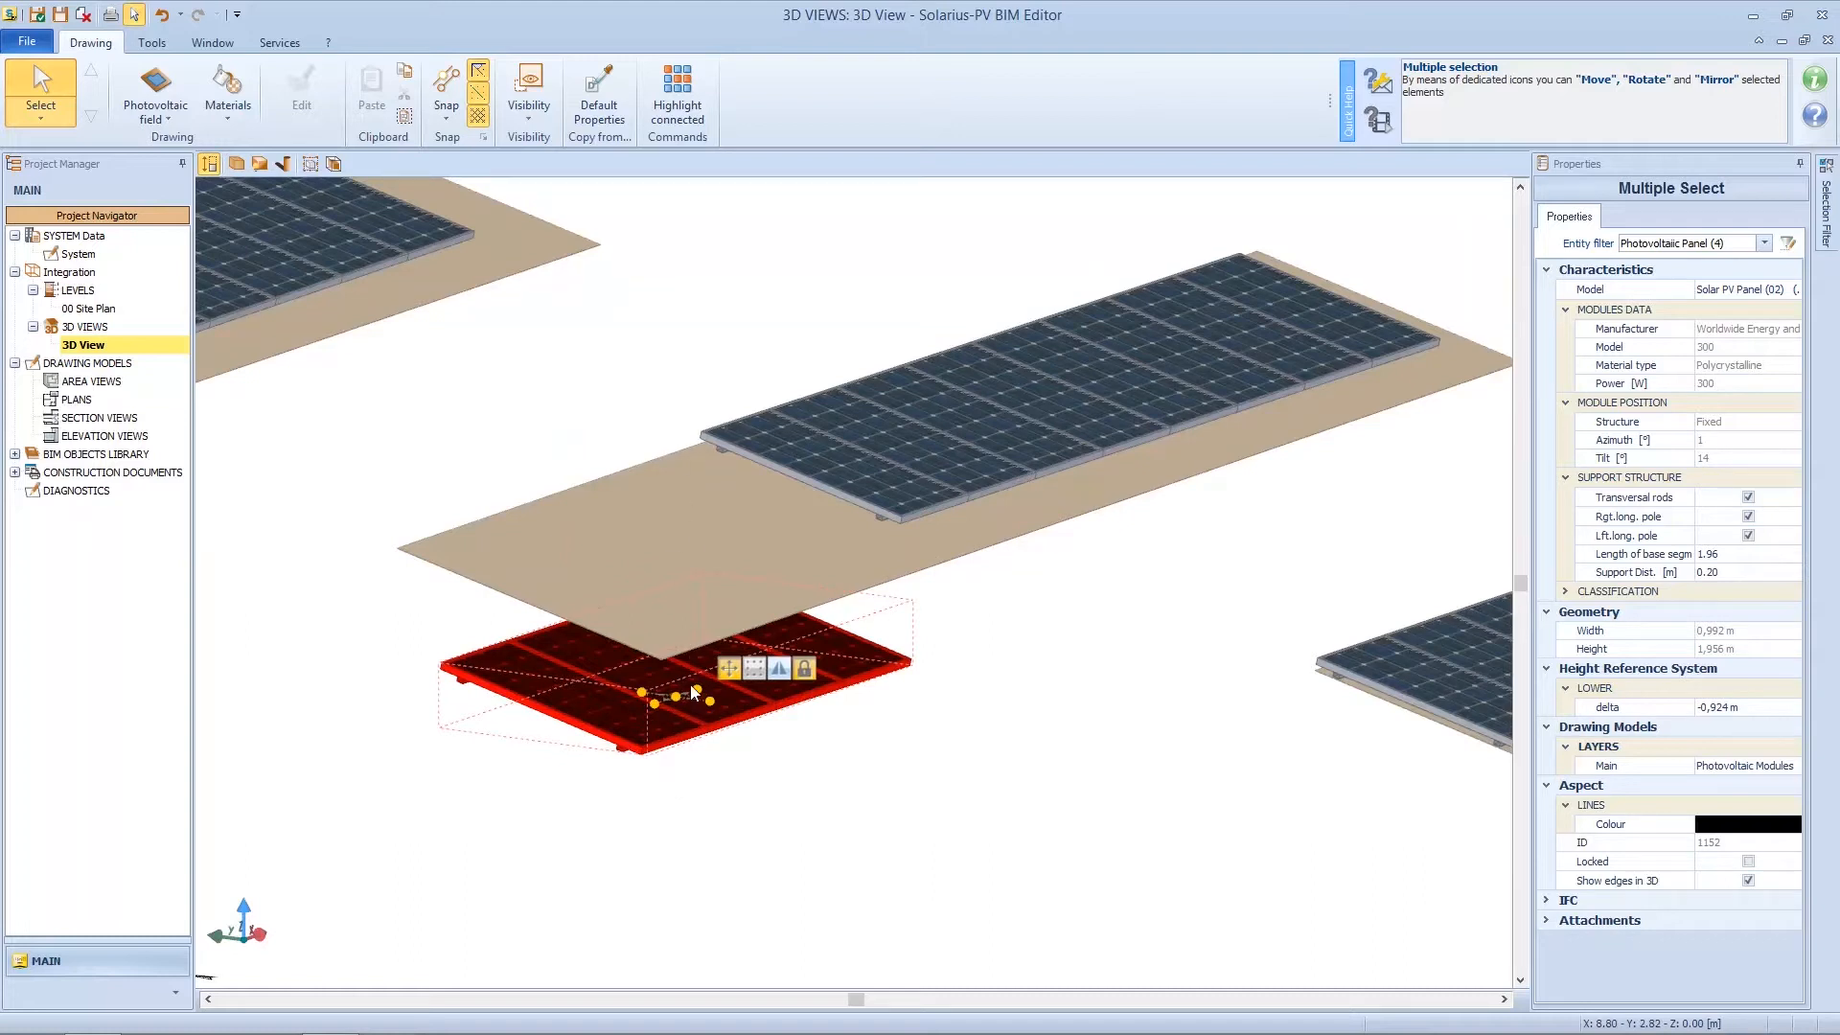
{"action": "left_click", "coordinate": [209, 164]}
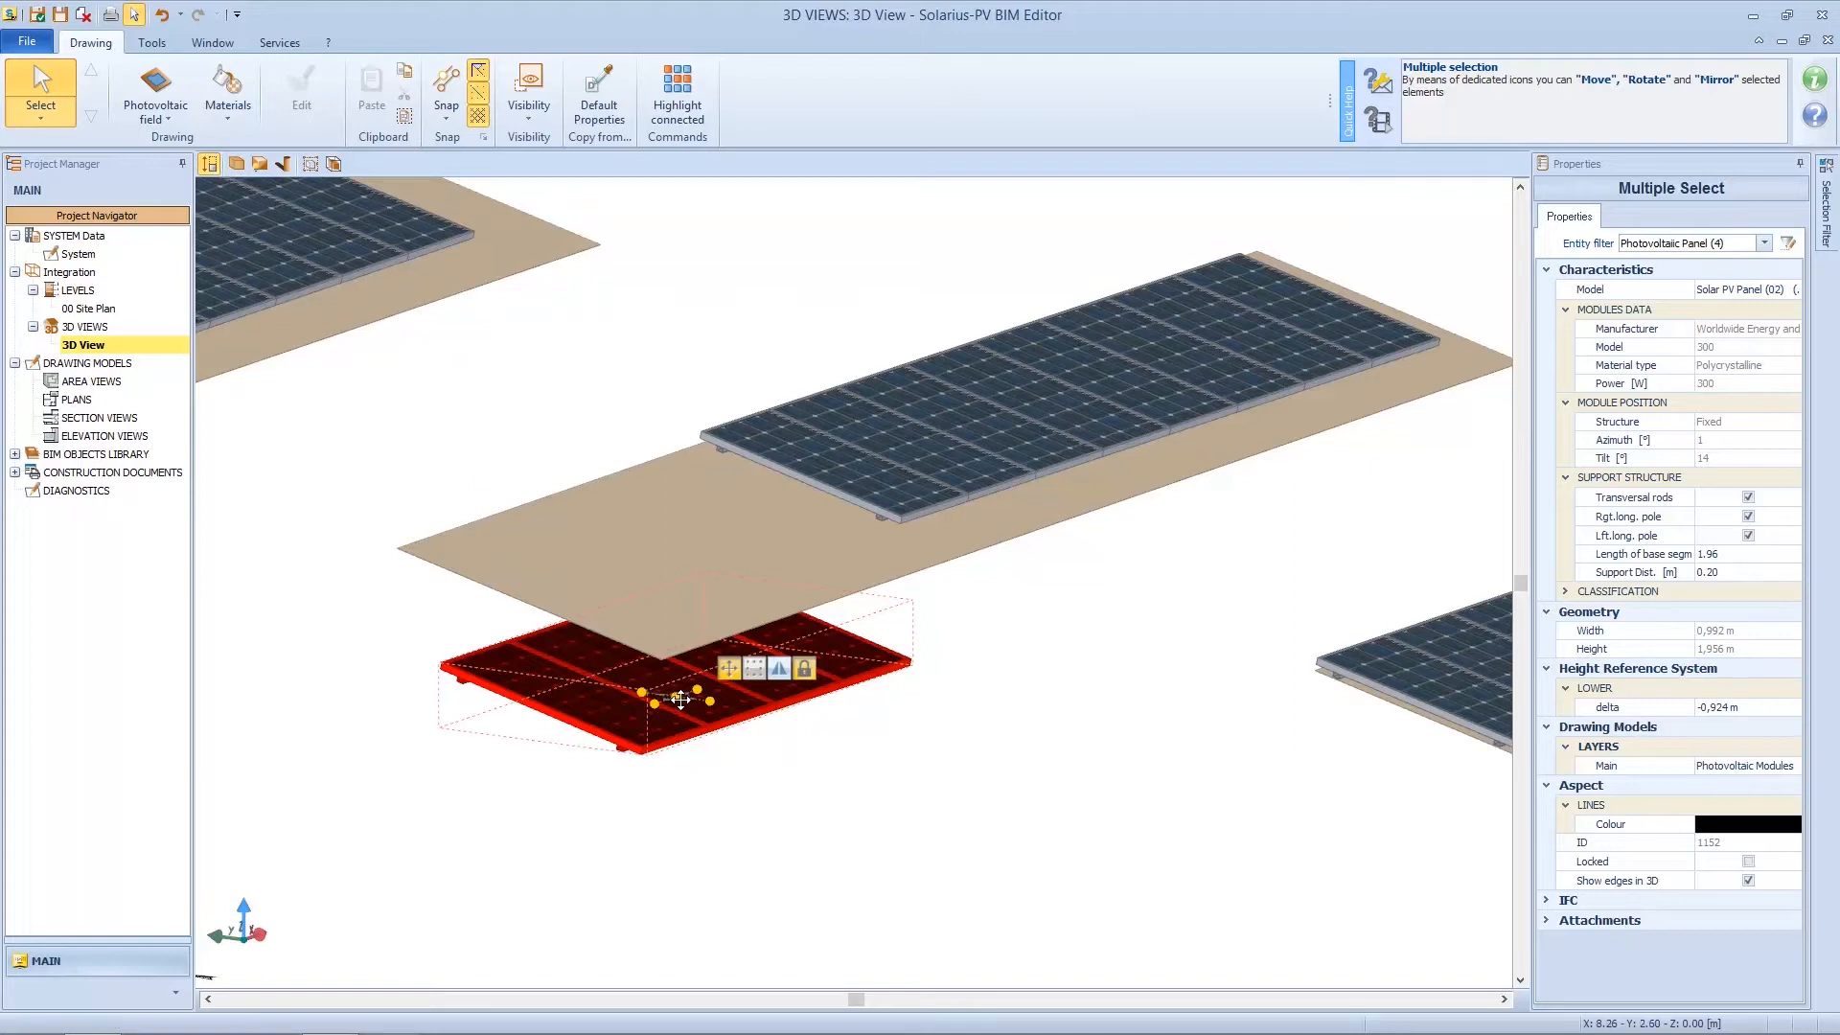
{"action": "left_click_drag", "start_coordinate": [681, 700], "coordinate": [631, 762]}
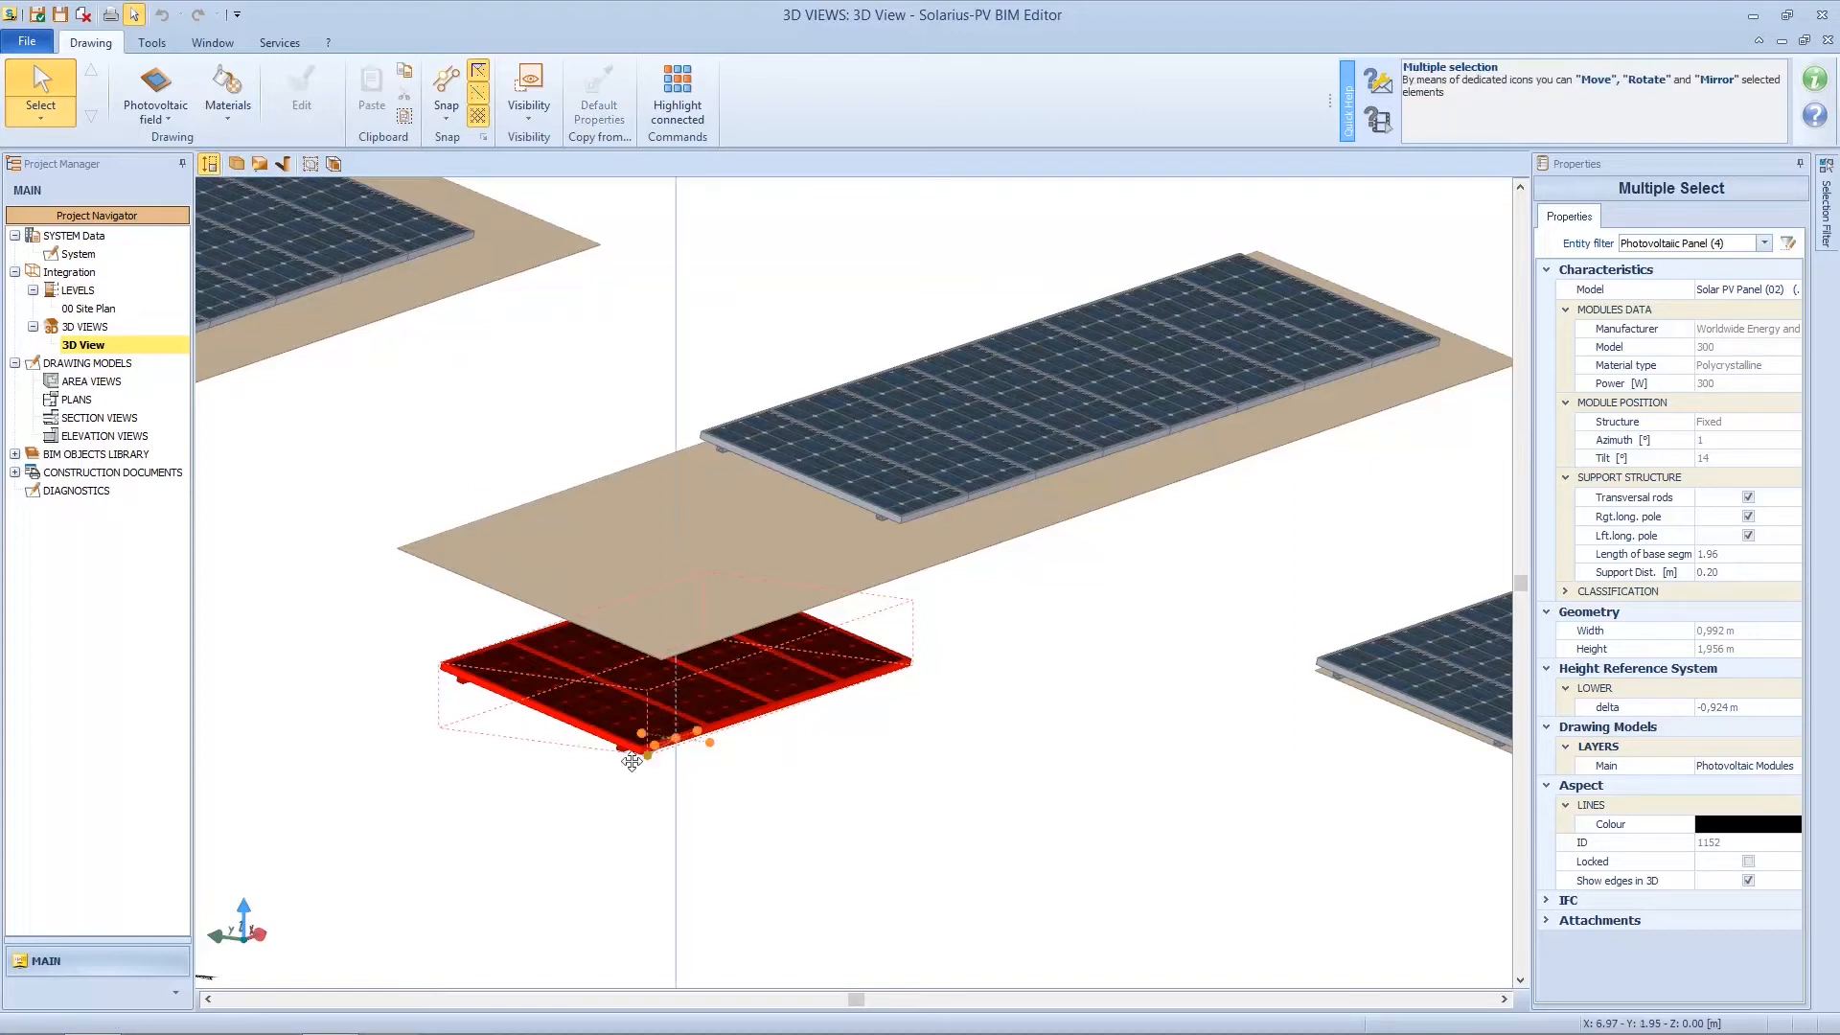
{"action": "scroll", "coordinate": [602, 761], "scroll_direction": "up", "scroll_amount": 5}
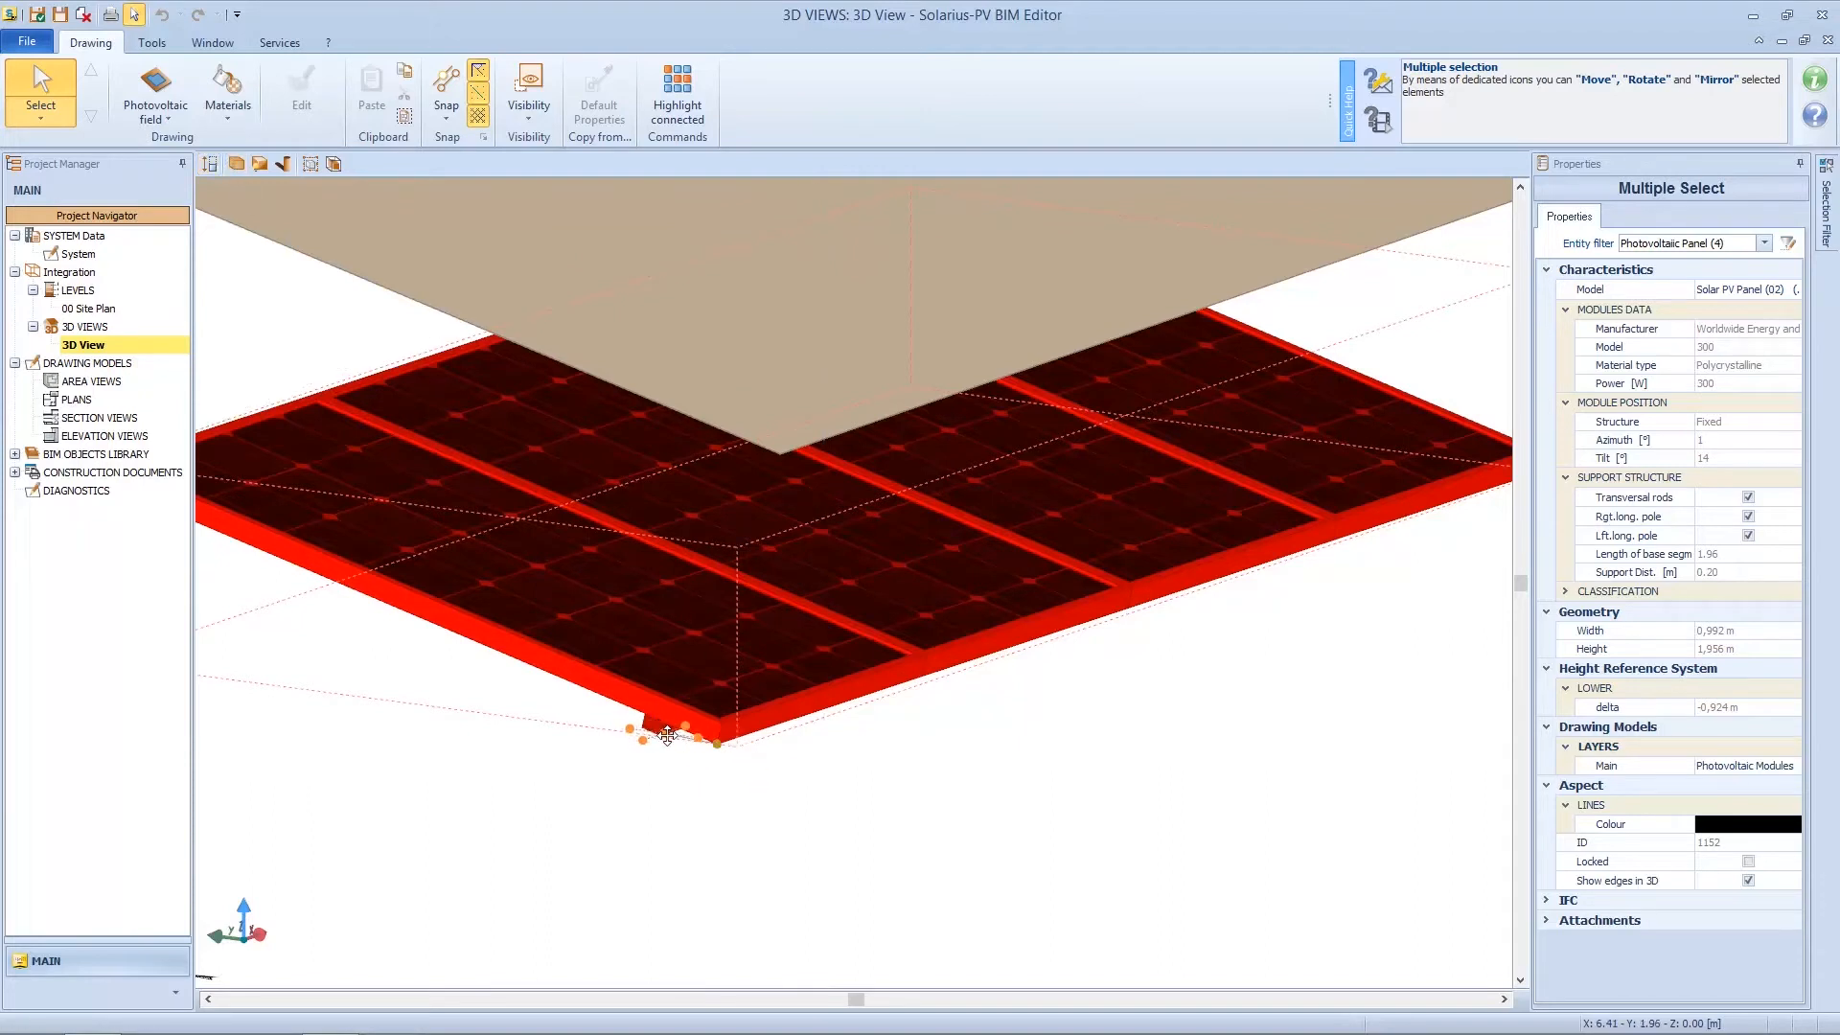
{"action": "left_click", "coordinate": [717, 744]}
- Raise the four modules vertically until they lie on top of the middle inclined surface, and deselect them
{"action": "left_click", "coordinate": [848, 715]}
{"action": "left_click", "coordinate": [209, 165]}
{"action": "left_click", "coordinate": [718, 745]}
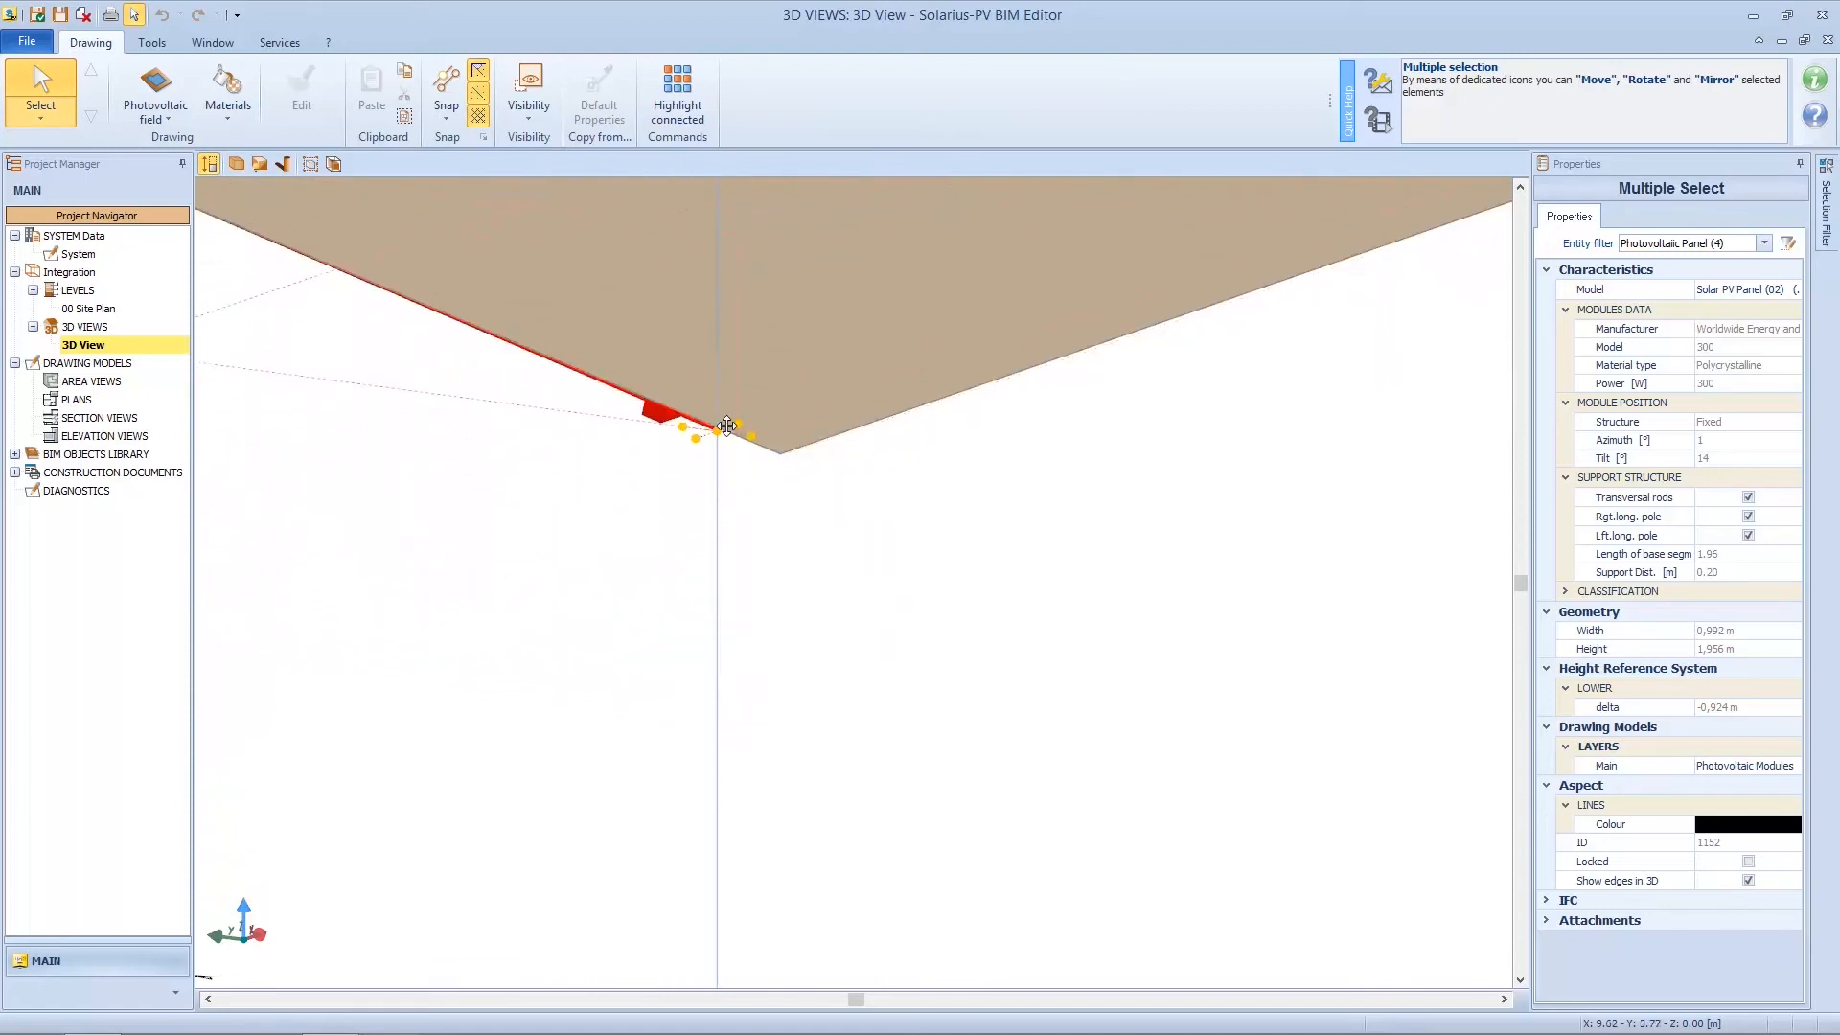
{"action": "middle_click_drag", "start_coordinate": [734, 419], "coordinate": [737, 805]}
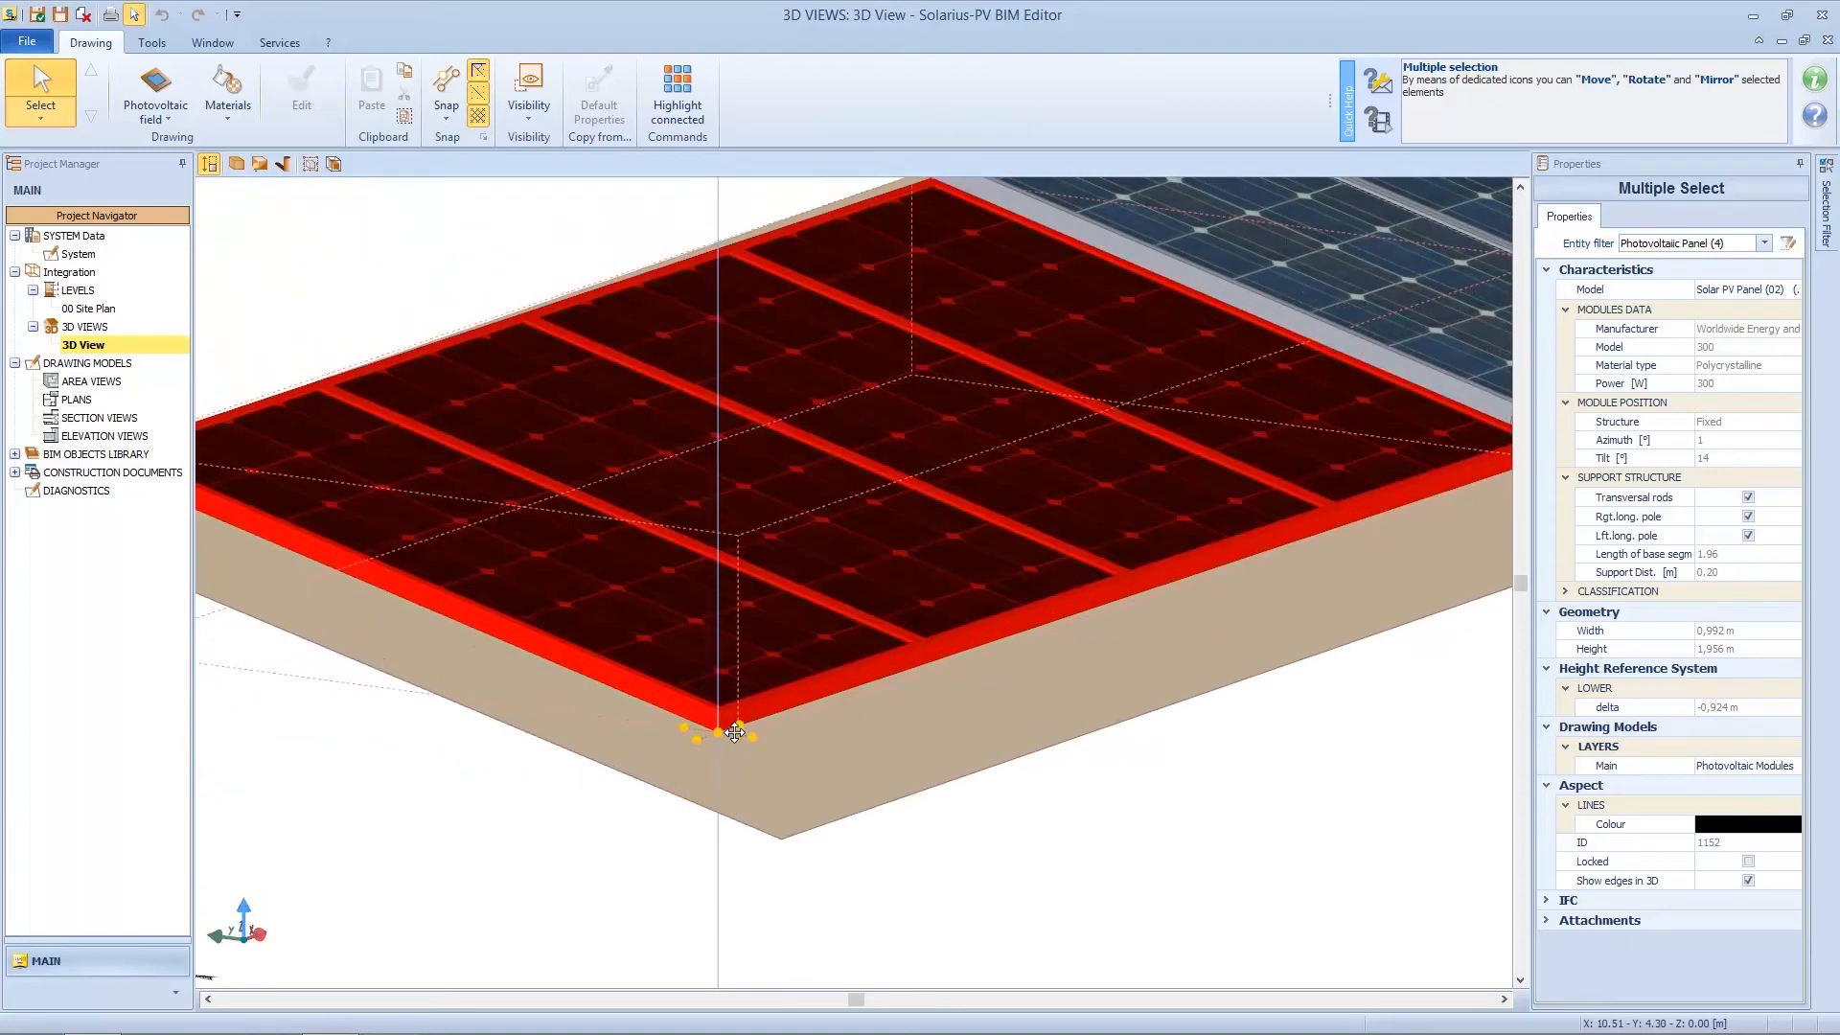
{"action": "left_click", "coordinate": [730, 709]}
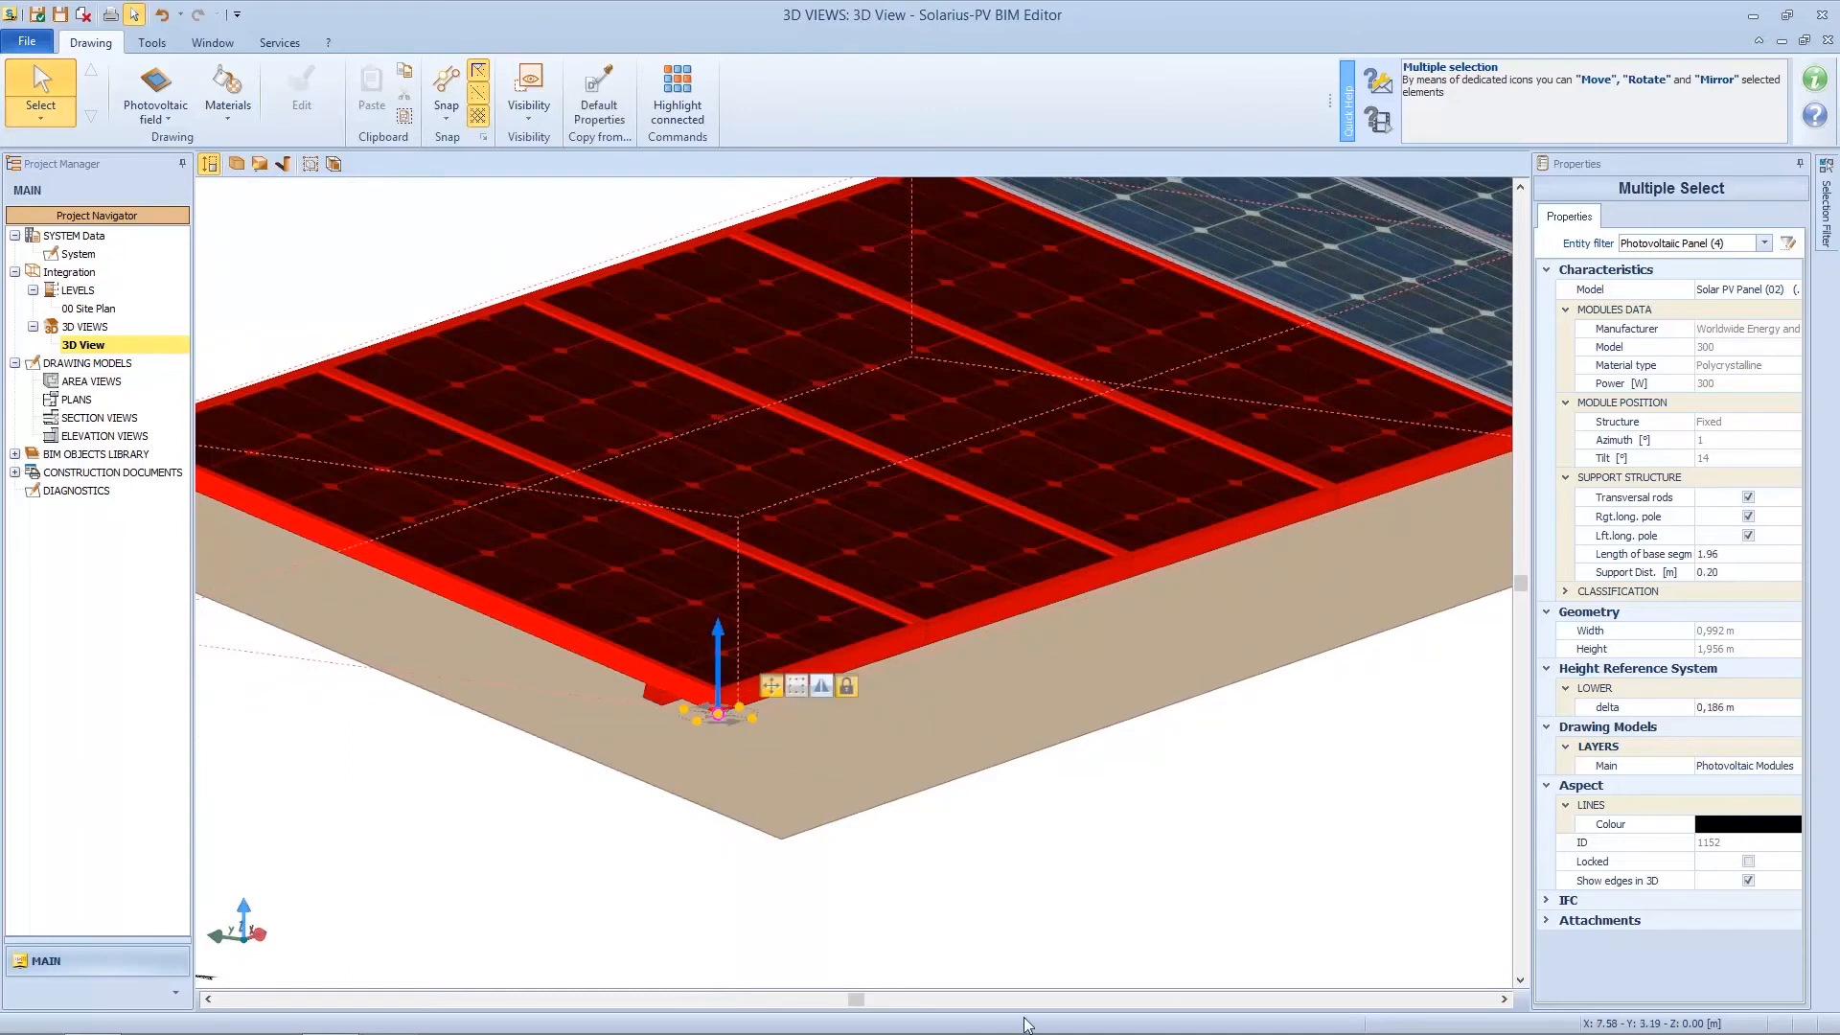
{"action": "left_click", "coordinate": [1140, 949]}
- Examine the module rows on the inclined surfaces in the 3D view and across the whole site plan
{"action": "scroll", "coordinate": [1039, 833], "scroll_direction": "down", "scroll_amount": 4}
{"action": "middle_click_drag", "start_coordinate": [1199, 780], "coordinate": [1143, 783], "text": "shift"}
{"action": "scroll", "coordinate": [1129, 786], "scroll_direction": "down", "scroll_amount": 5}
{"action": "middle_click_drag", "start_coordinate": [677, 669], "coordinate": [927, 766]}
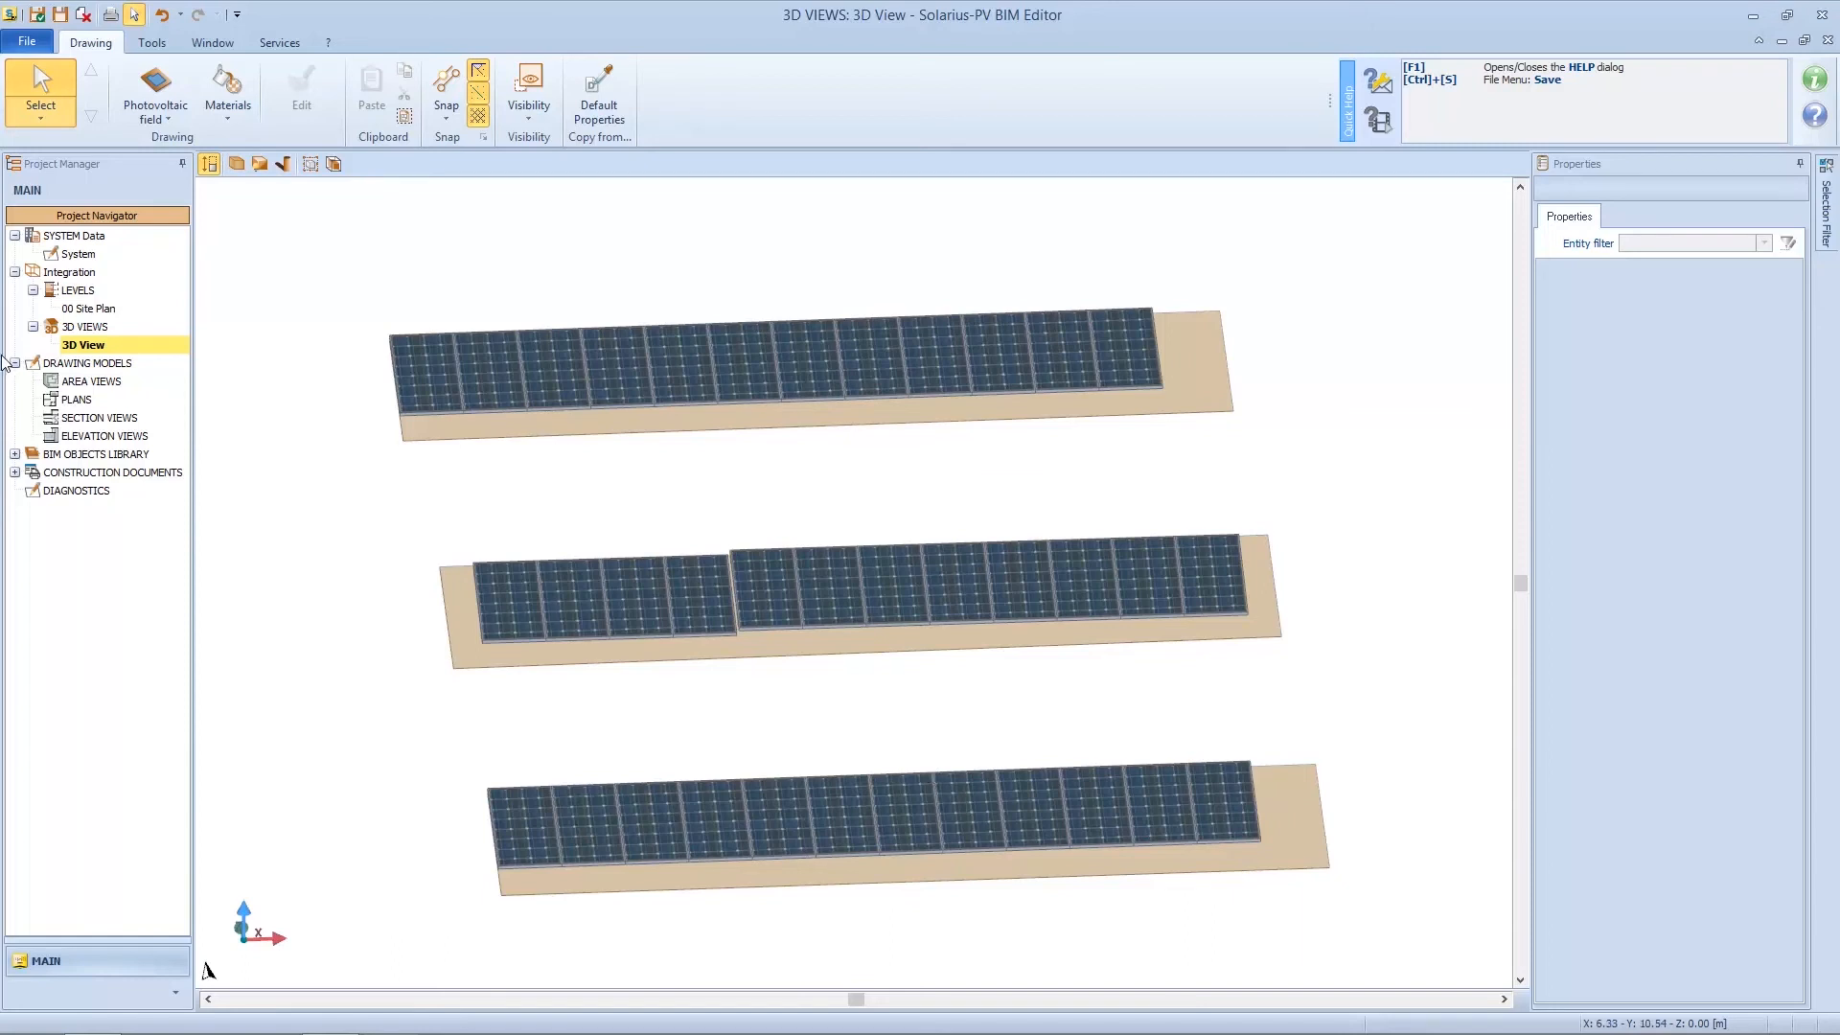
{"action": "double_click", "coordinate": [79, 310]}
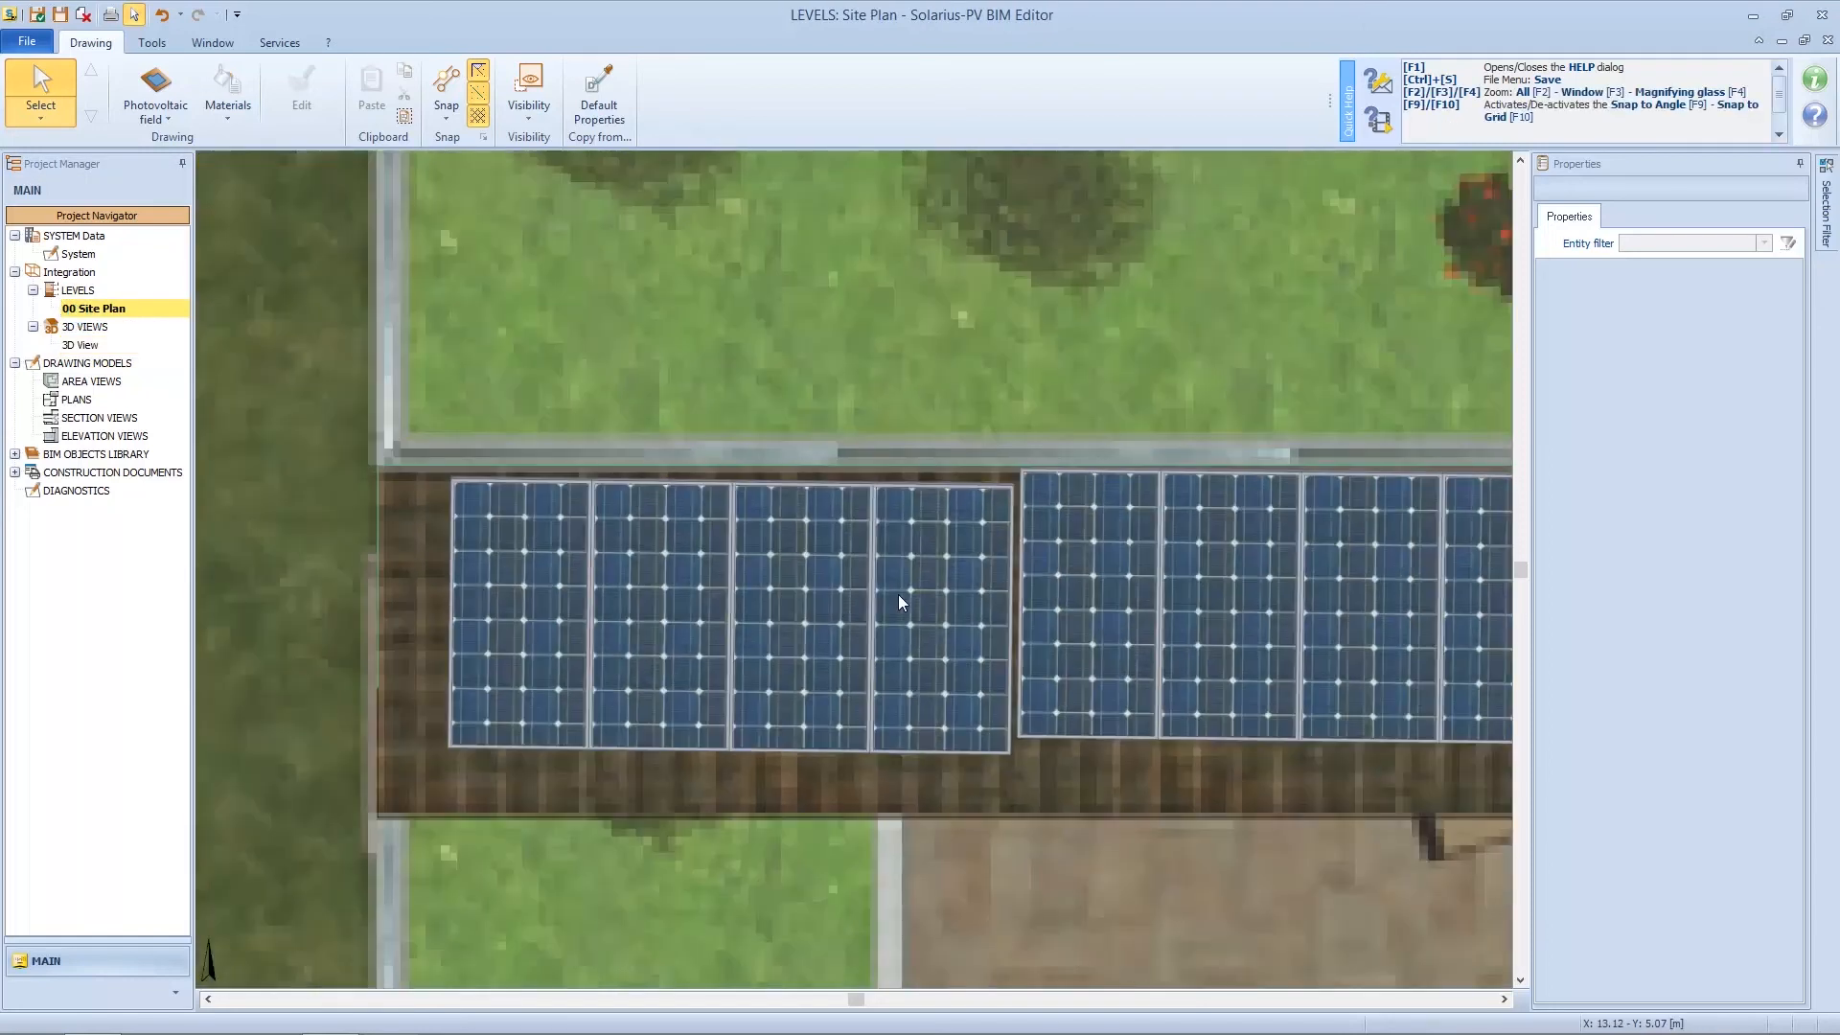
{"action": "scroll", "coordinate": [898, 596], "scroll_direction": "down", "scroll_amount": 5}
{"action": "scroll", "coordinate": [1050, 739], "scroll_direction": "down", "scroll_amount": 3}
{"action": "middle_click_drag", "start_coordinate": [1187, 755], "coordinate": [760, 703]}
{"action": "scroll", "coordinate": [761, 701], "scroll_direction": "down", "scroll_amount": 1}
{"action": "middle_click_drag", "start_coordinate": [1239, 802], "coordinate": [928, 763]}
{"action": "middle_click_drag", "start_coordinate": [632, 604], "coordinate": [762, 613]}
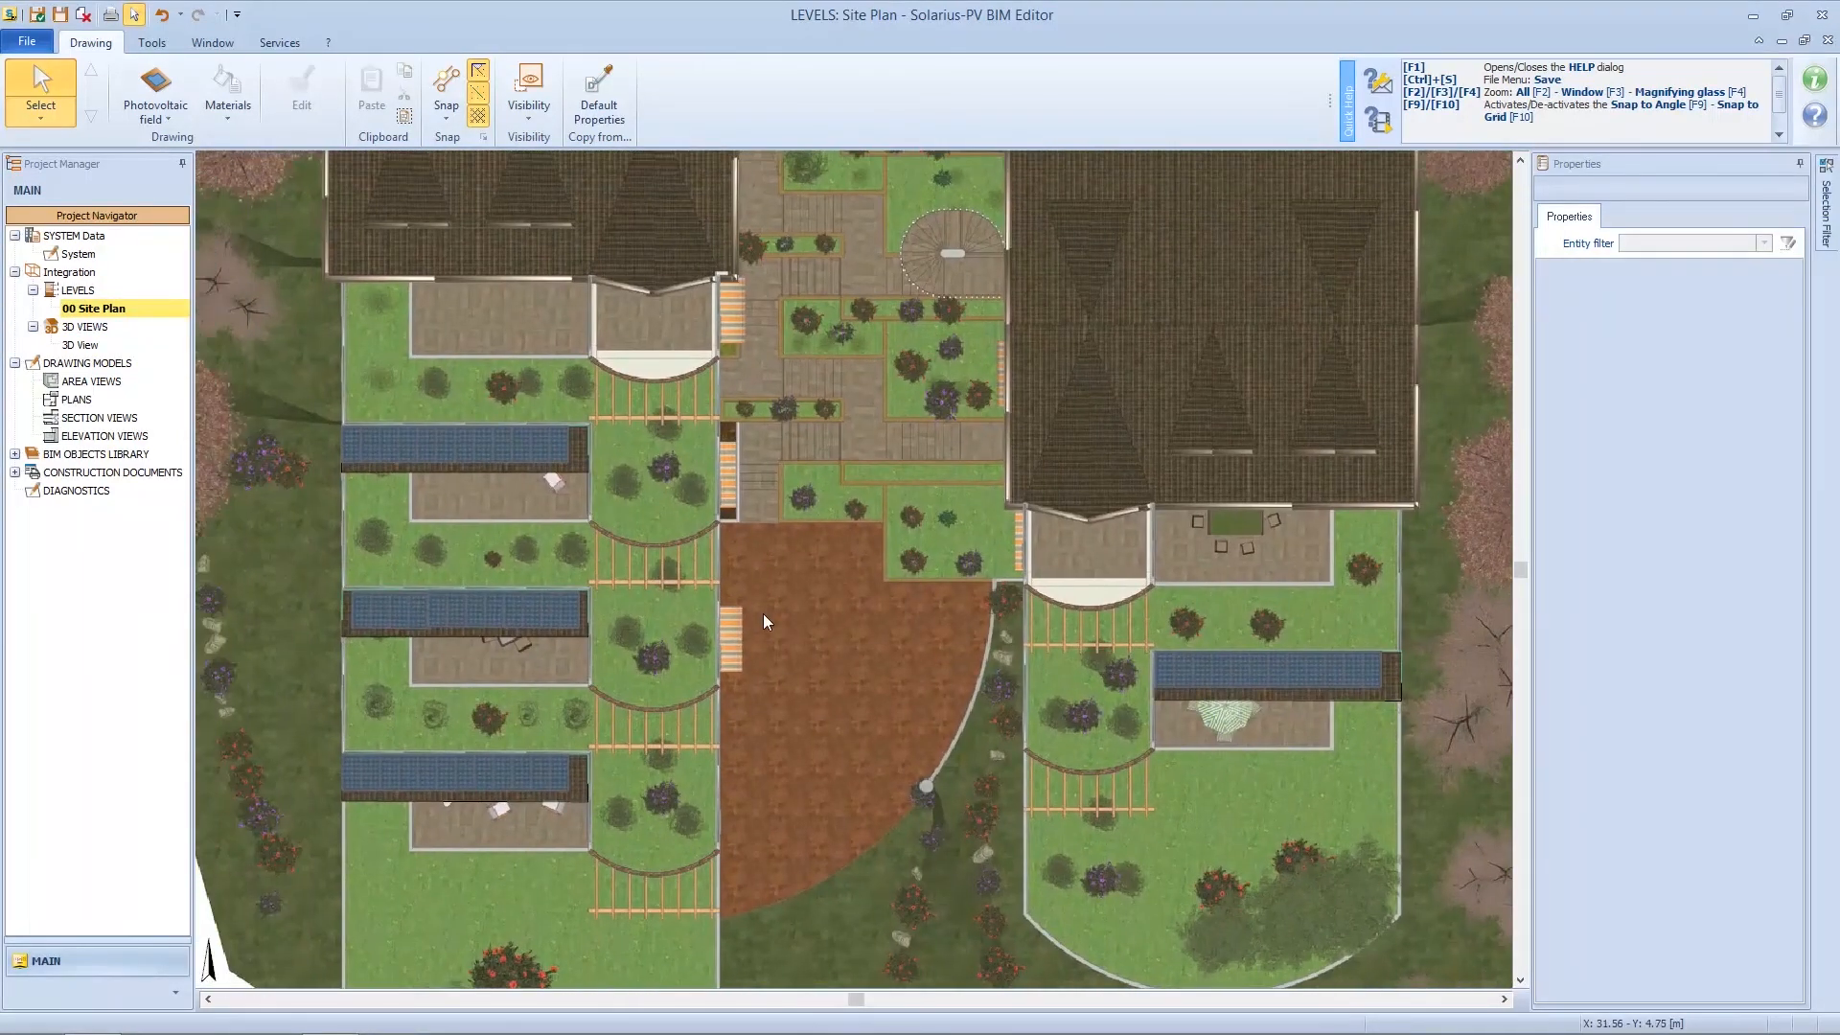
{"action": "scroll", "coordinate": [761, 611], "scroll_direction": "down", "scroll_amount": 1}
{"action": "scroll", "coordinate": [737, 644], "scroll_direction": "up", "scroll_amount": 1}
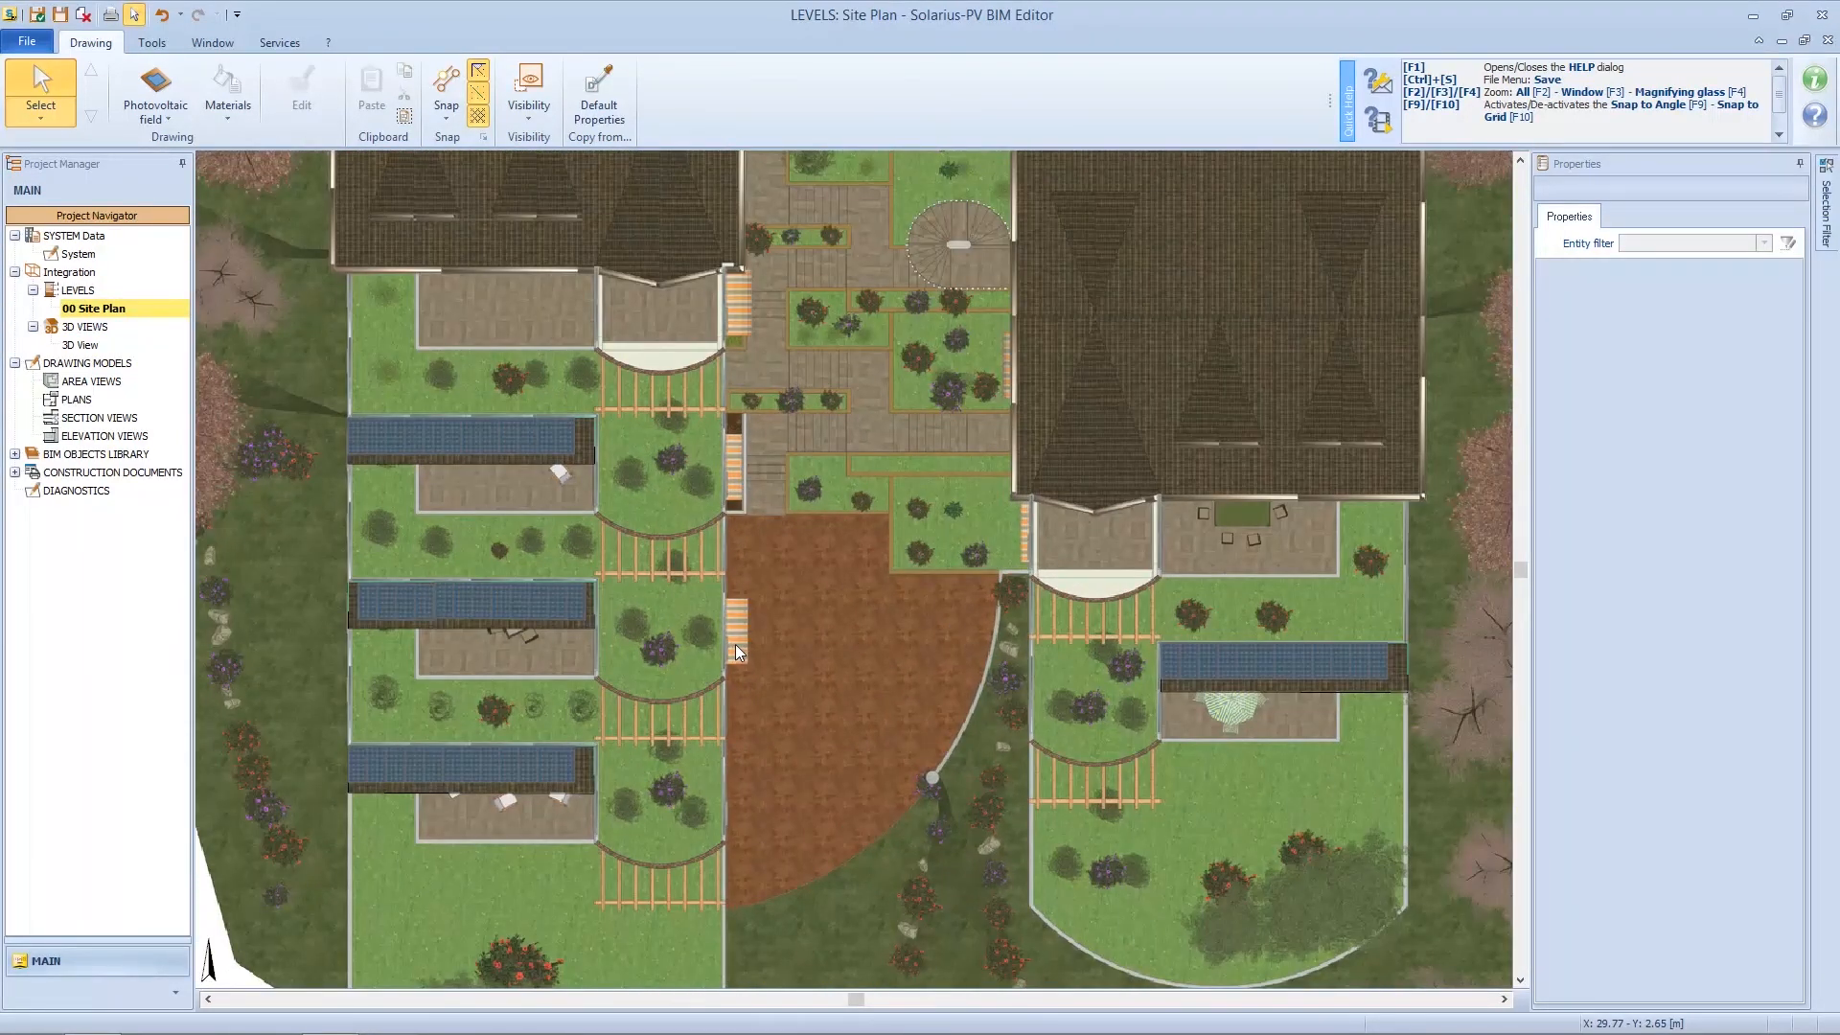